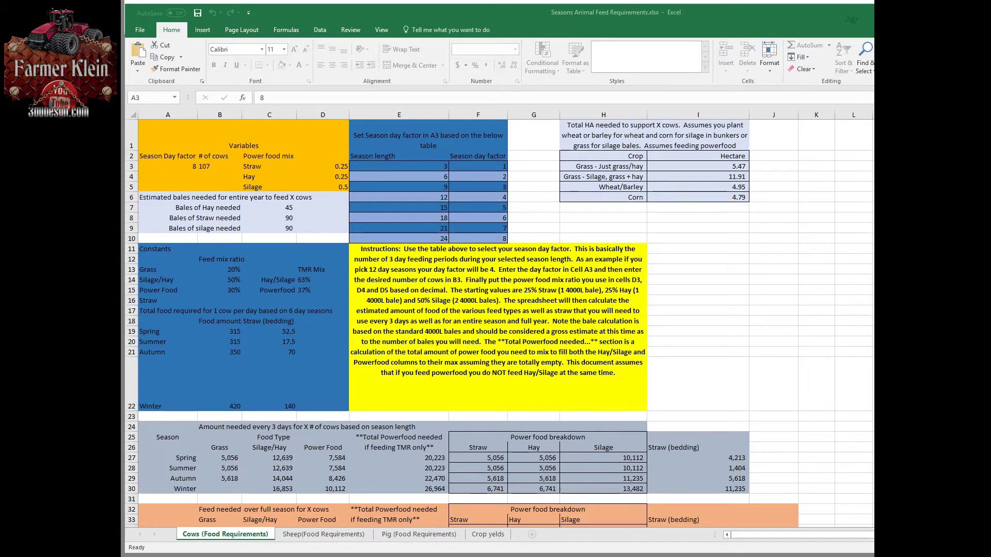
Examine the Variables block and the table matching season lengths to season day factors on the cows sheet.
{"action": "left_click", "coordinate": [167, 166]}
{"action": "left_click_drag", "start_coordinate": [168, 135], "coordinate": [323, 187]}
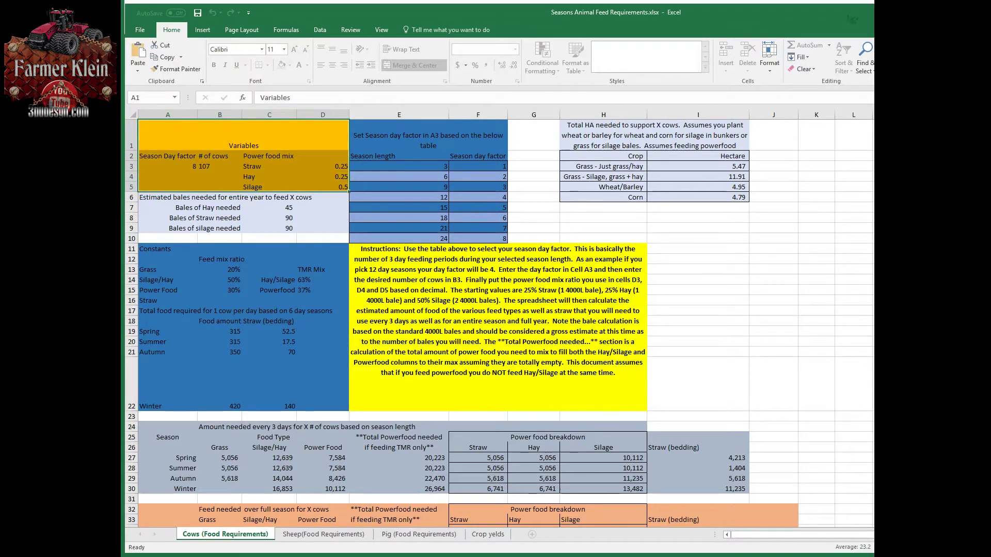
{"action": "left_click", "coordinate": [167, 166]}
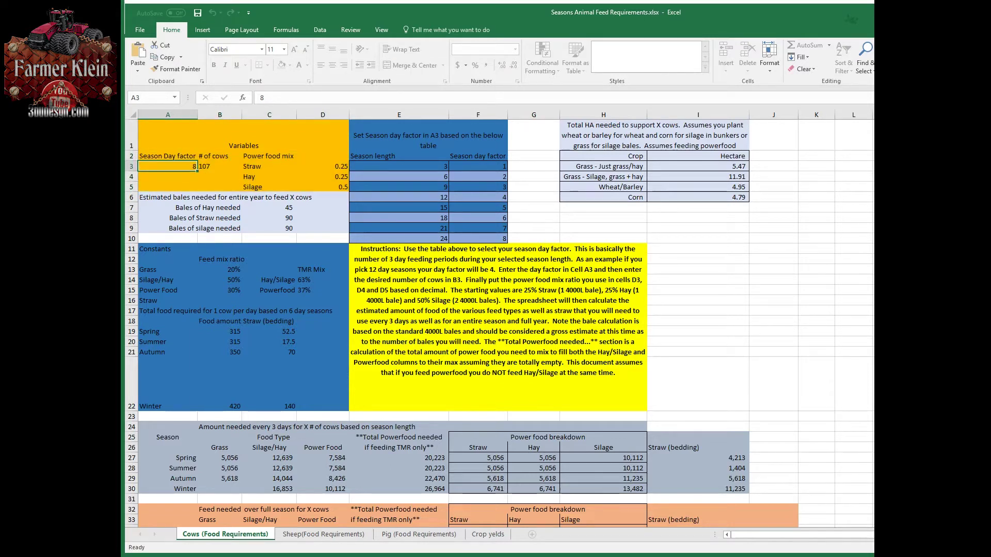
{"action": "left_click_drag", "start_coordinate": [421, 137], "coordinate": [472, 239]}
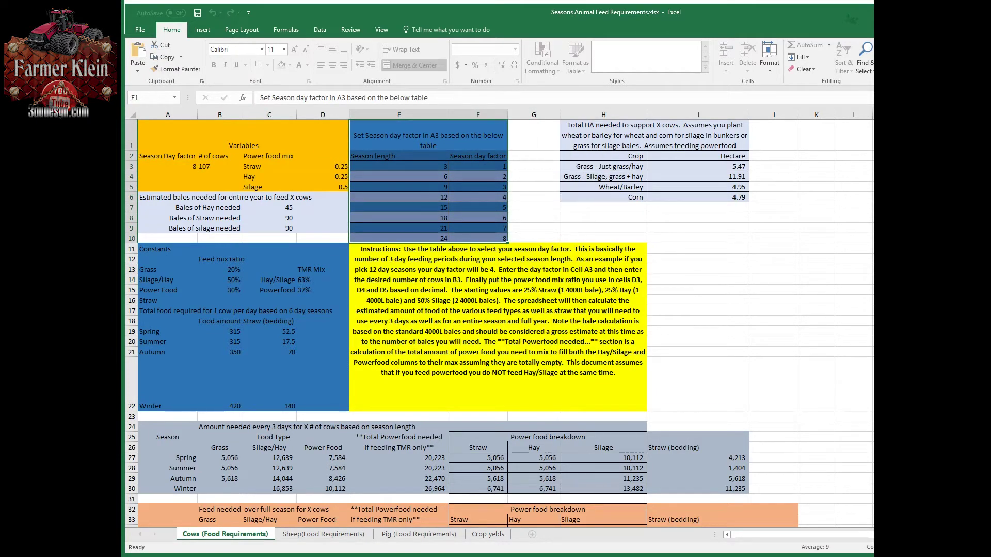
{"action": "left_click", "coordinate": [439, 167]}
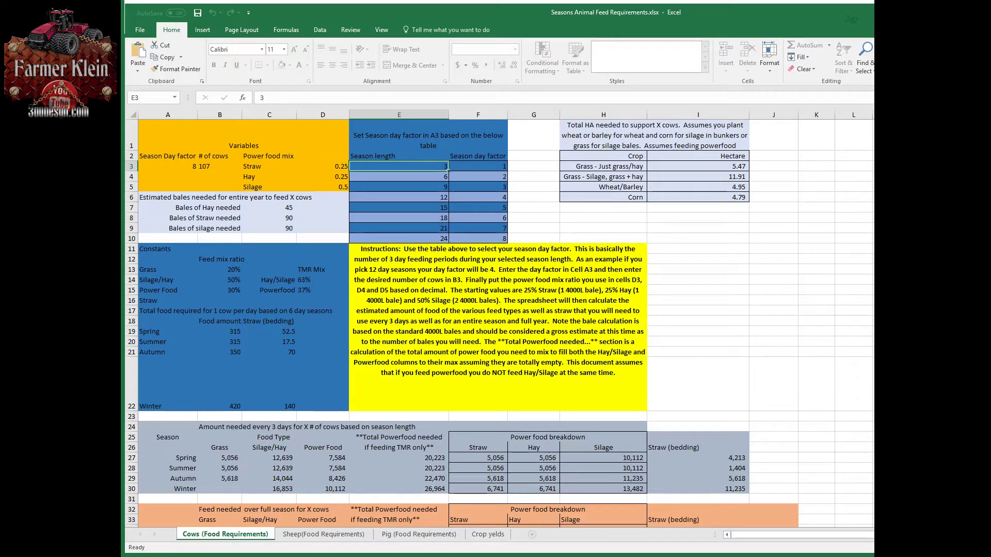
{"action": "left_click", "coordinate": [448, 177]}
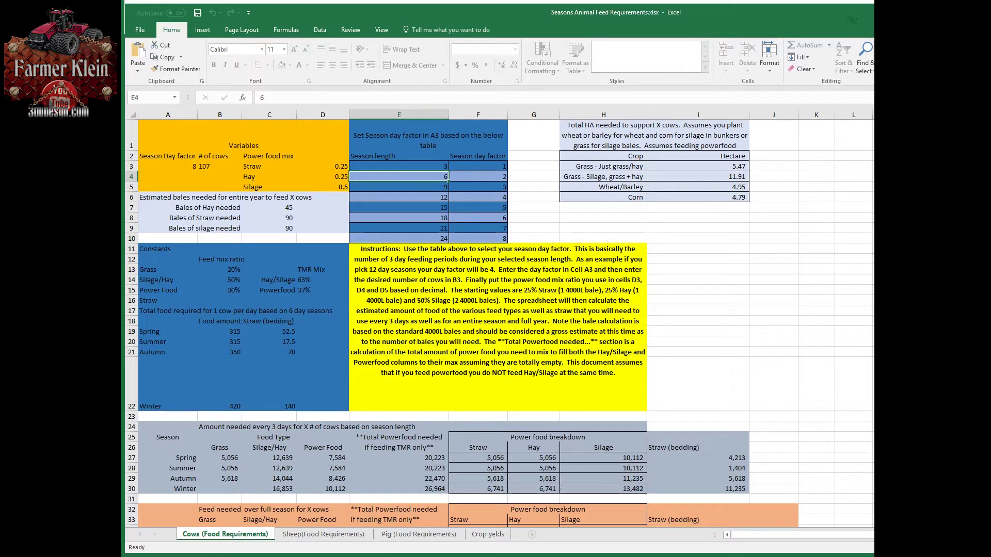
{"action": "left_click_drag", "start_coordinate": [445, 238], "coordinate": [445, 166]}
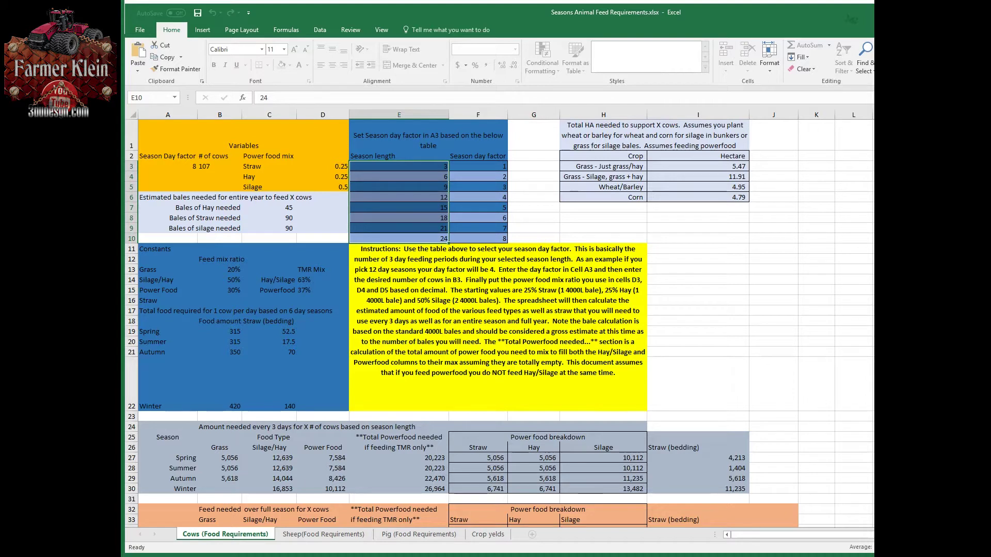
{"action": "left_click", "coordinate": [478, 166]}
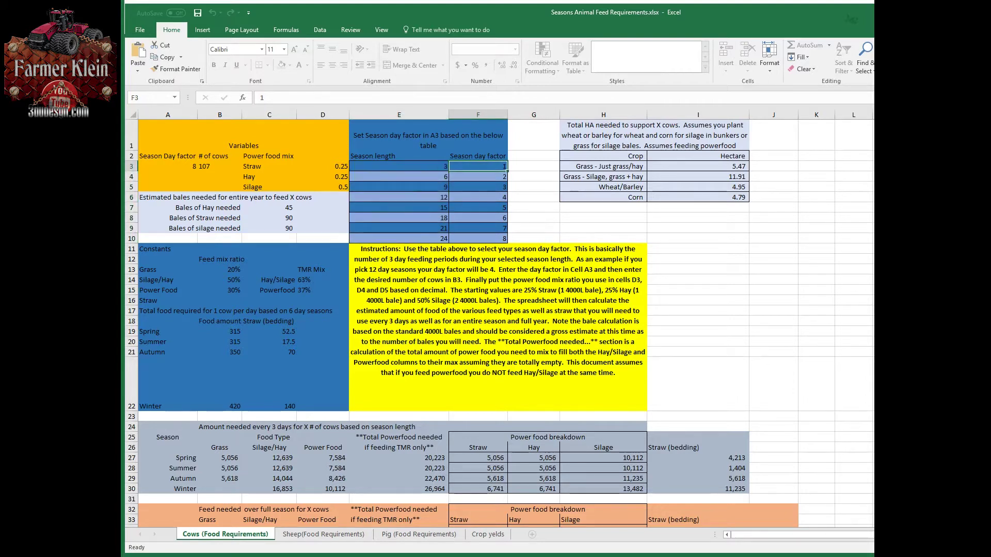
{"action": "left_click", "coordinate": [399, 166]}
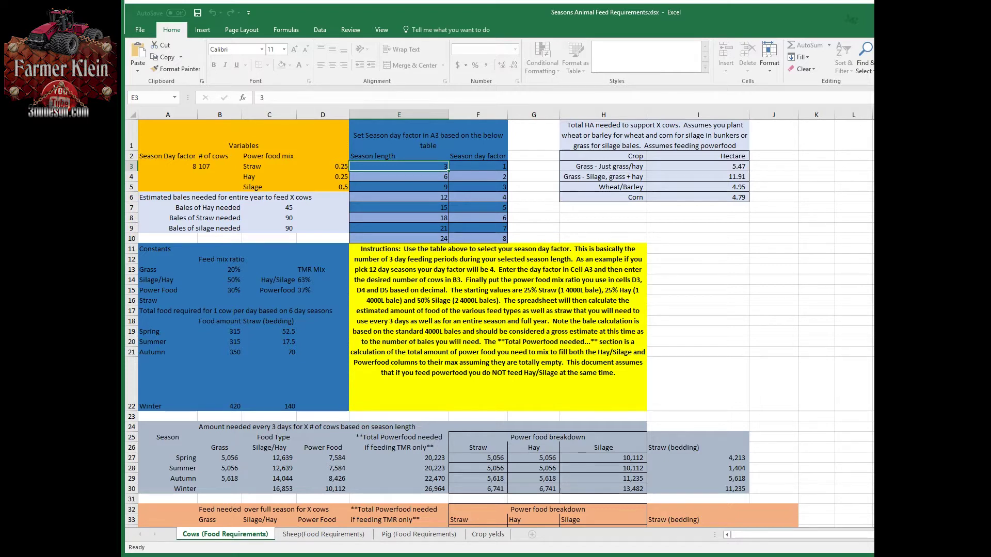
{"action": "left_click", "coordinate": [477, 238]}
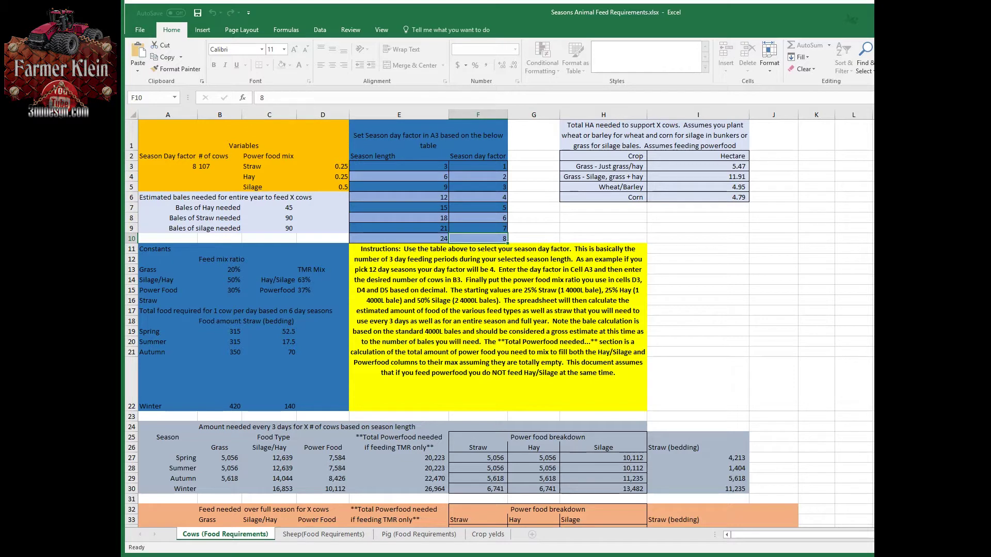
Set the number of cows to 50 and the season day factor to 3 in the Variables block.
{"action": "left_click", "coordinate": [168, 156]}
{"action": "left_click", "coordinate": [168, 166]}
{"action": "left_click", "coordinate": [219, 166]}
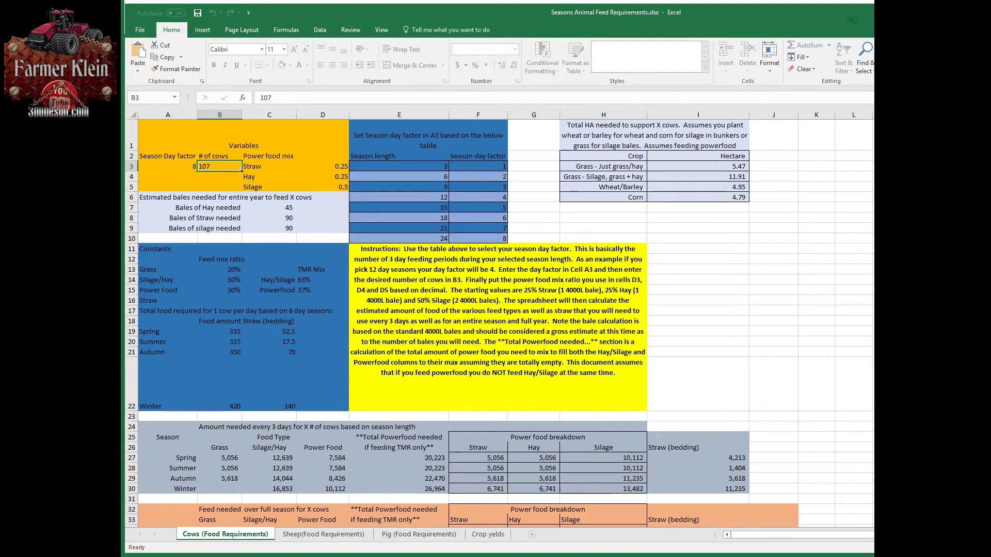
{"action": "type", "text": "50"}
{"action": "left_click", "coordinate": [168, 167]}
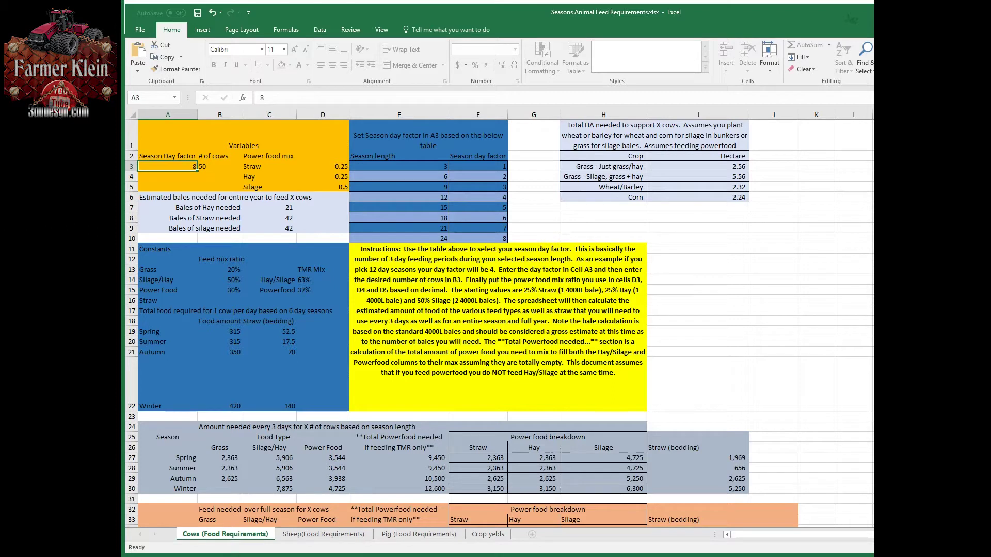
{"action": "type", "text": "3"}
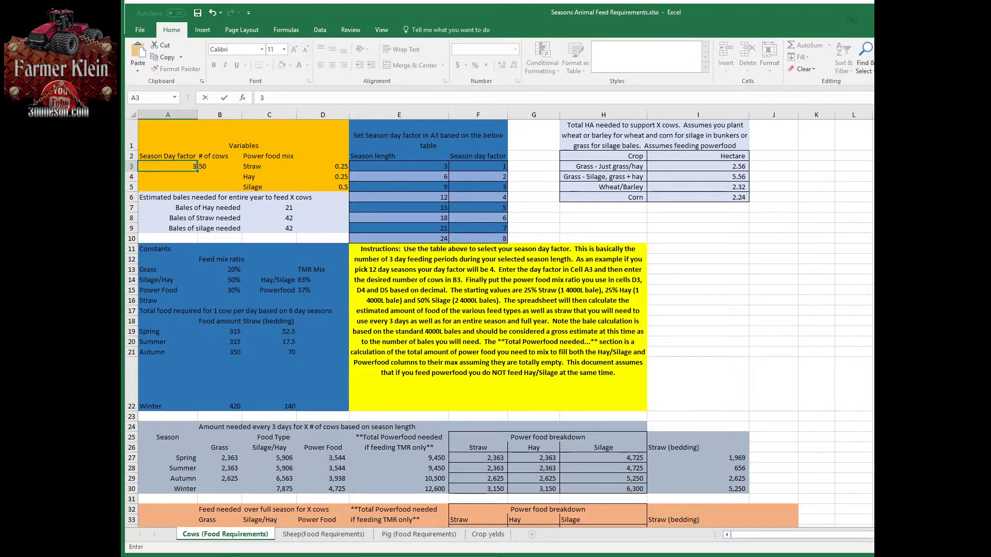
{"action": "left_click", "coordinate": [219, 166]}
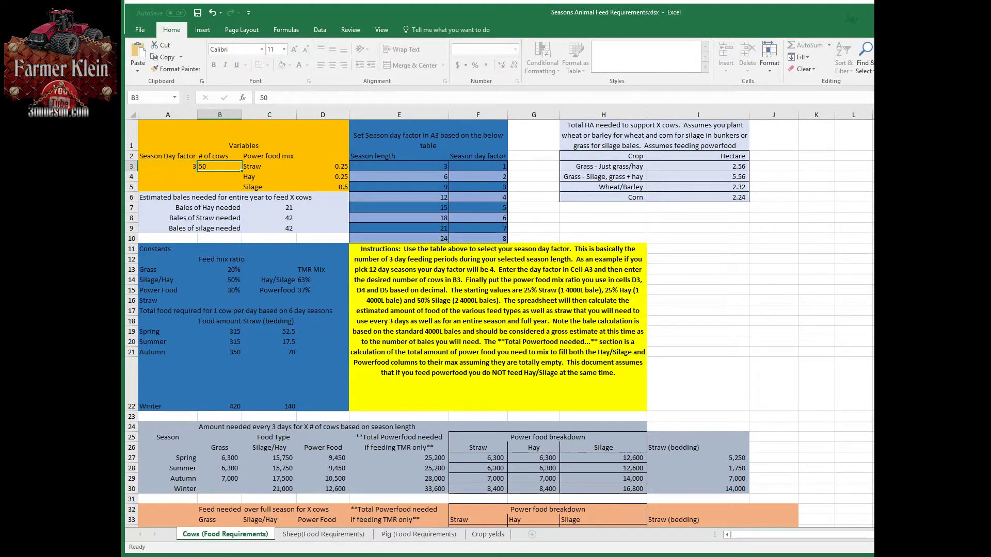
Set the power food mix to 0.5 hay and 0.25 silage in the Variables block.
{"action": "left_click", "coordinate": [269, 166]}
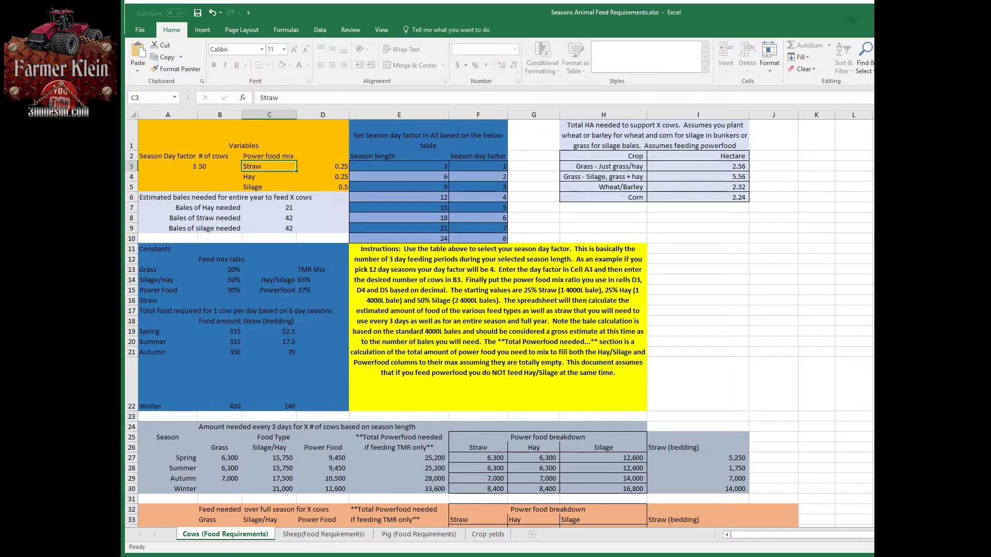
{"action": "left_click_drag", "start_coordinate": [269, 167], "coordinate": [323, 186]}
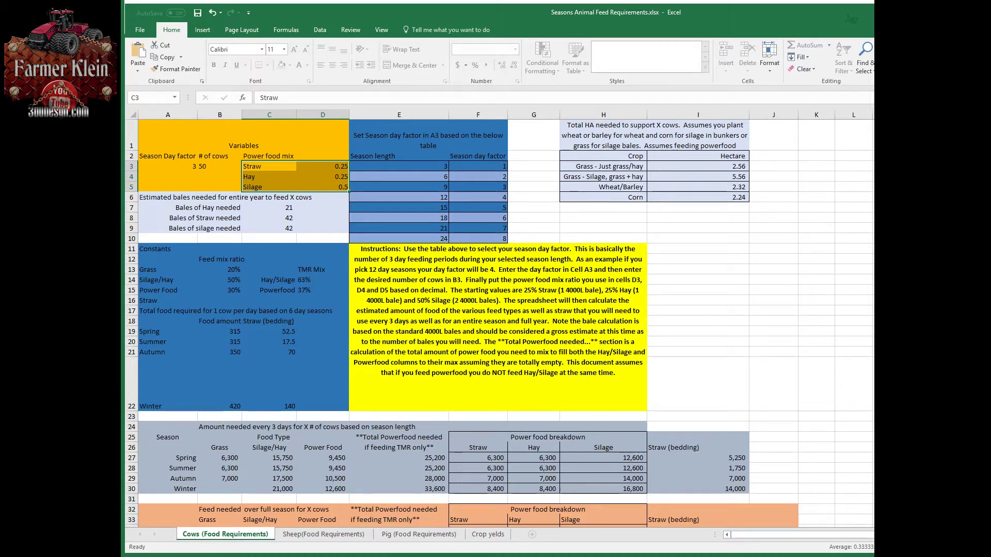
{"action": "key", "text": "Up"}
{"action": "key", "text": "Down"}
{"action": "key", "text": "Down"}
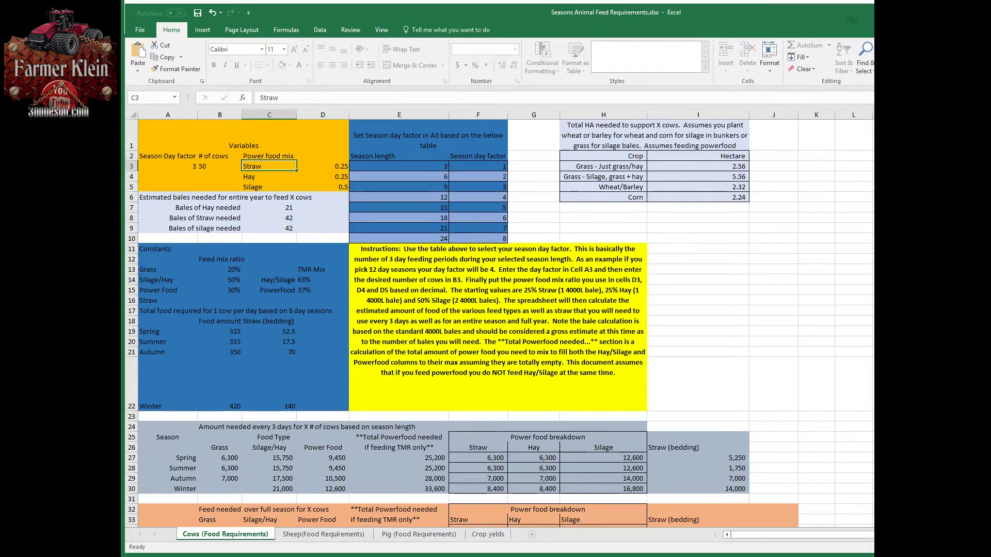
{"action": "key", "text": "Right"}
{"action": "type", "text": ".5"}
{"action": "key", "text": "Return"}
{"action": "type", "text": ".24"}
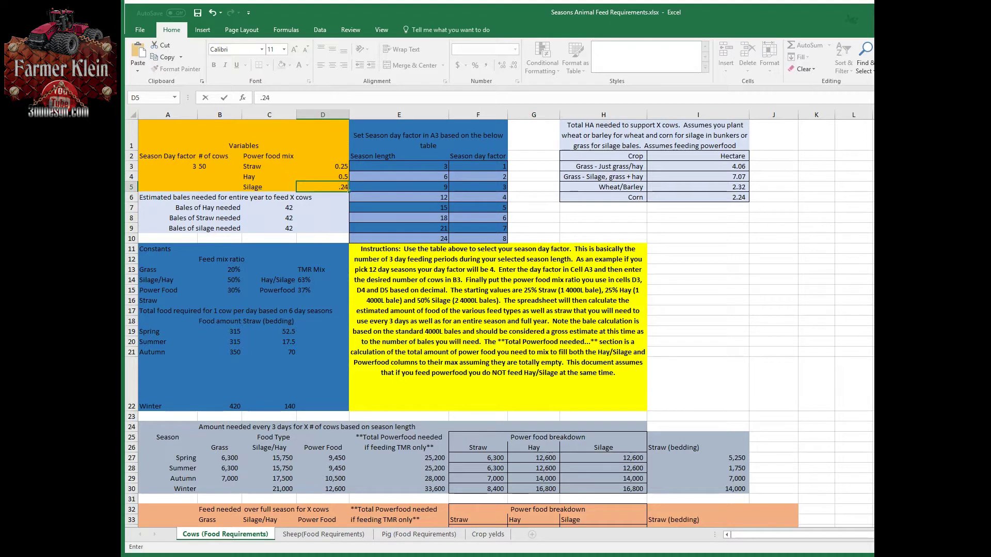
{"action": "key", "text": "BackSpace"}
{"action": "type", "text": "5"}
{"action": "key", "text": "Return"}
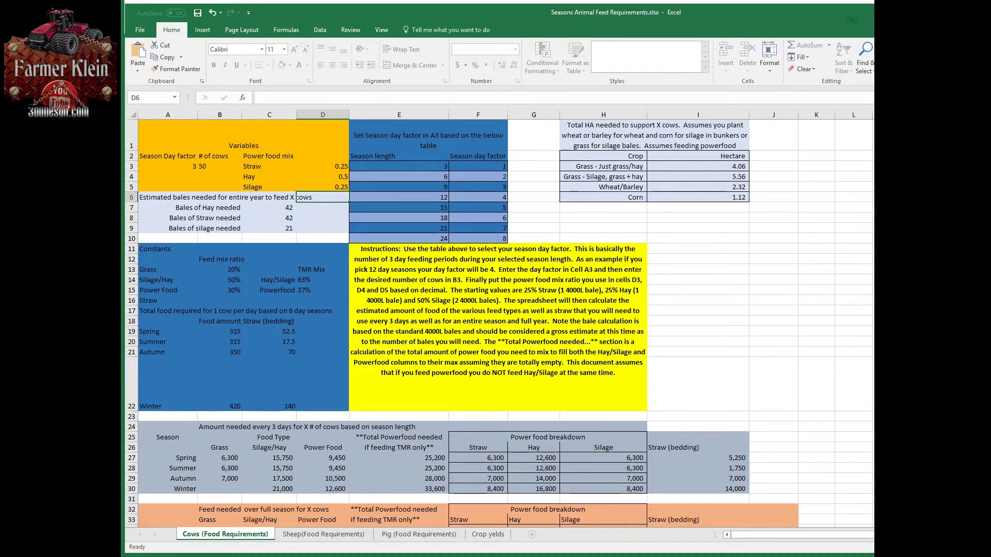
Set the silage share of the power food mix to 0.5 and the straw share to 0.
{"action": "left_click", "coordinate": [346, 189]}
{"action": "type", "text": "."}
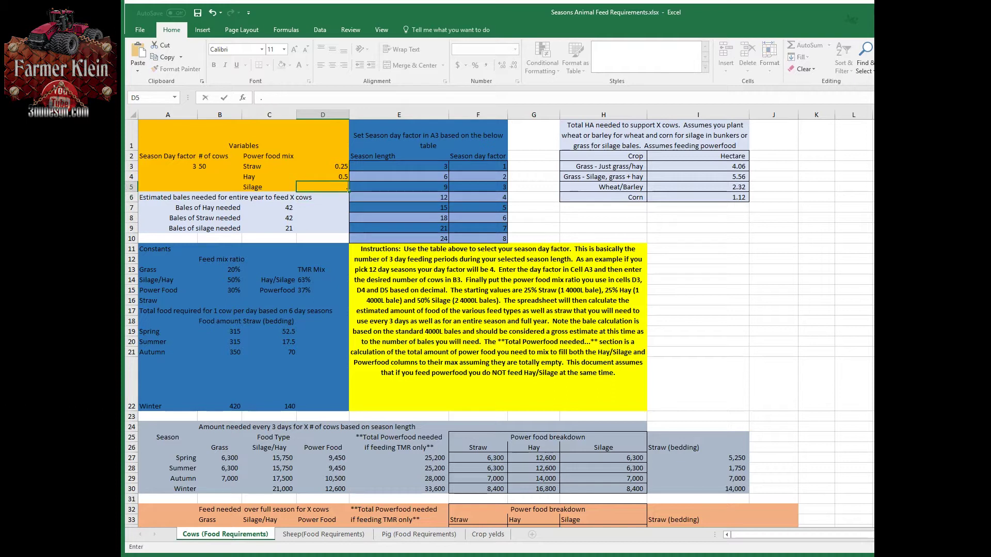
{"action": "type", "text": "5"}
{"action": "key", "text": "shift+Return"}
{"action": "type", "text": "0"}
{"action": "key", "text": "Return"}
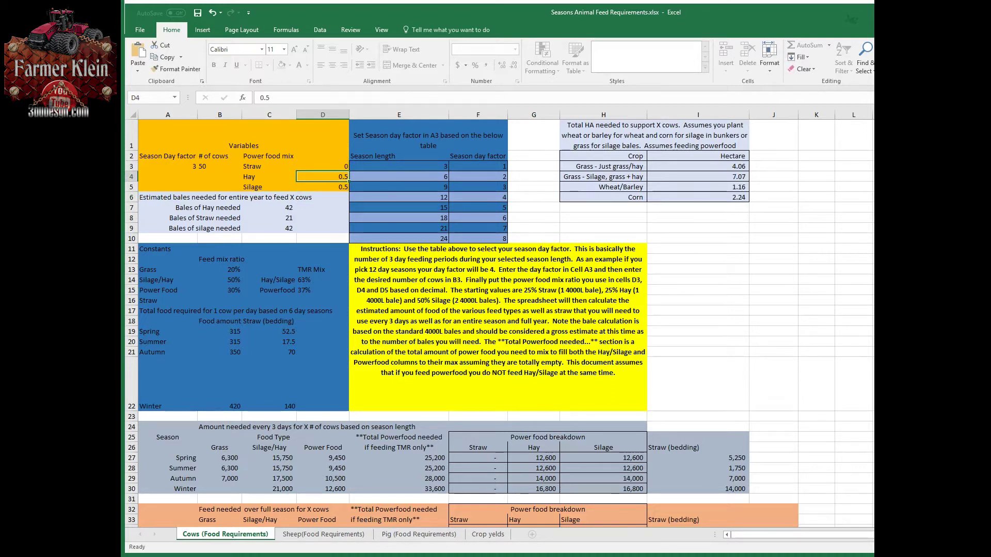
Set both the straw and silage shares of the power food mix to 0.25.
{"action": "key", "text": "Up"}
{"action": "type", "text": "0.25"}
{"action": "key", "text": "Return"}
{"action": "key", "text": "Down"}
{"action": "type", "text": ".25"}
{"action": "key", "text": "Return"}
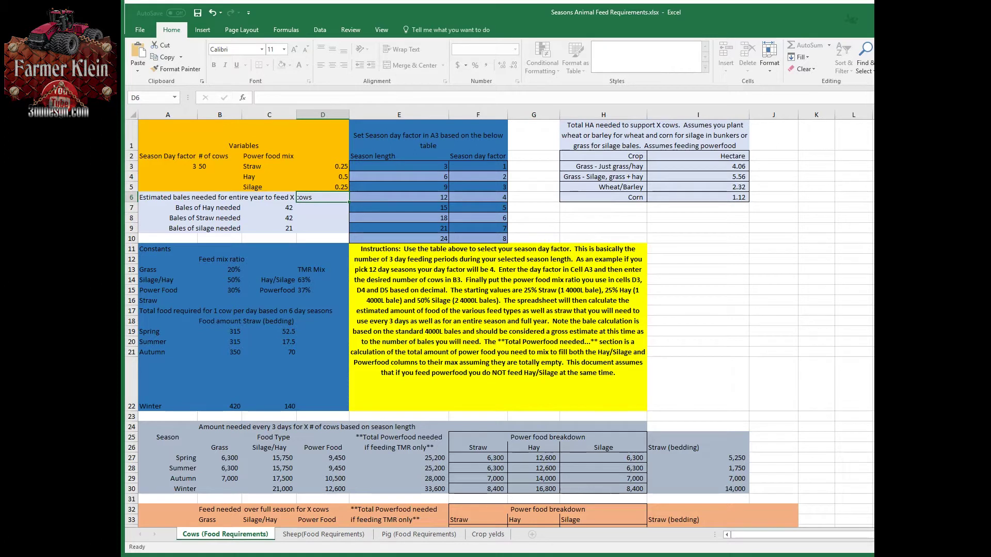
Review the season day factor, number of cows and power food mix entries in the Variables block.
{"action": "key", "text": "Left"}
{"action": "key", "text": "Left"}
{"action": "key", "text": "Left"}
{"action": "key", "text": "Up"}
{"action": "key", "text": "Up"}
{"action": "key", "text": "Up"}
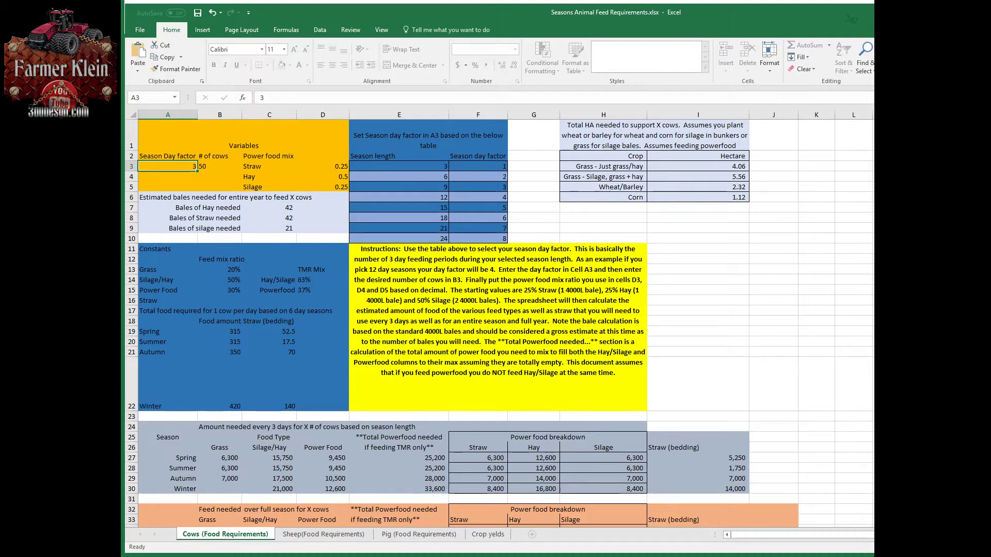
{"action": "left_click", "coordinate": [219, 166]}
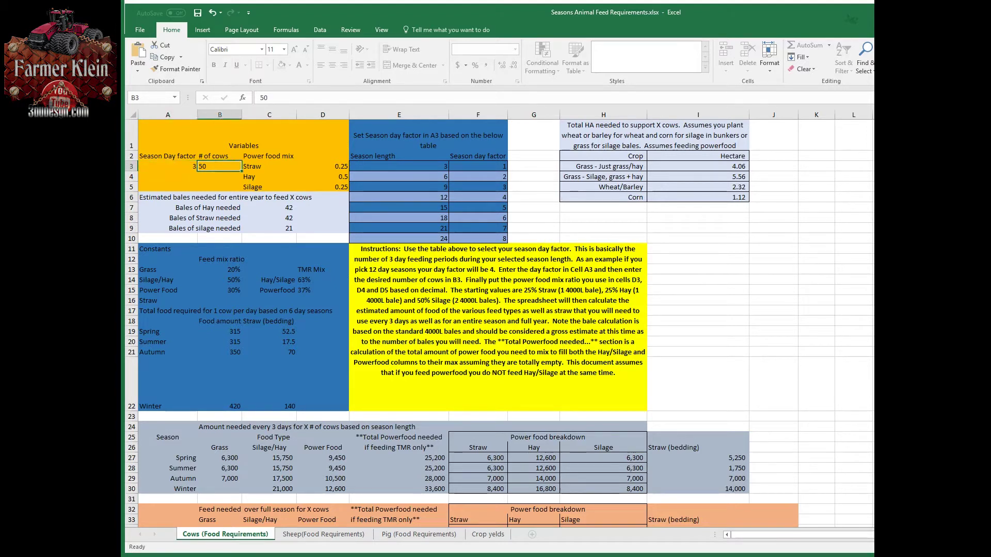
{"action": "key", "text": "Right"}
{"action": "key", "text": "Right"}
{"action": "key", "text": "Down"}
{"action": "key", "text": "Down"}
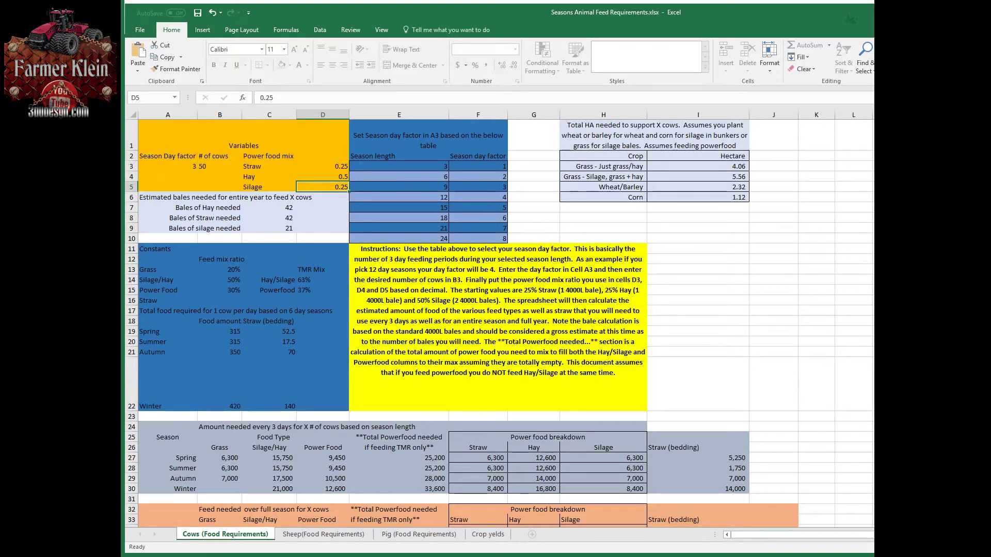
Examine the Constants block and compare it with the editable variable cells A3, B3 and D3 to D5.
{"action": "left_click_drag", "start_coordinate": [168, 249], "coordinate": [323, 387]}
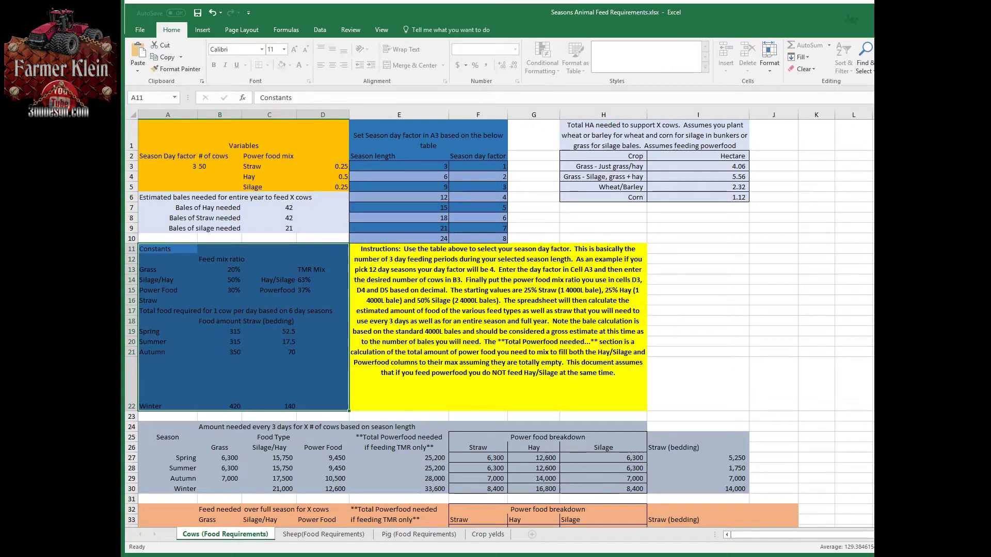
{"action": "left_click", "coordinate": [168, 167]}
{"action": "left_click", "coordinate": [219, 167]}
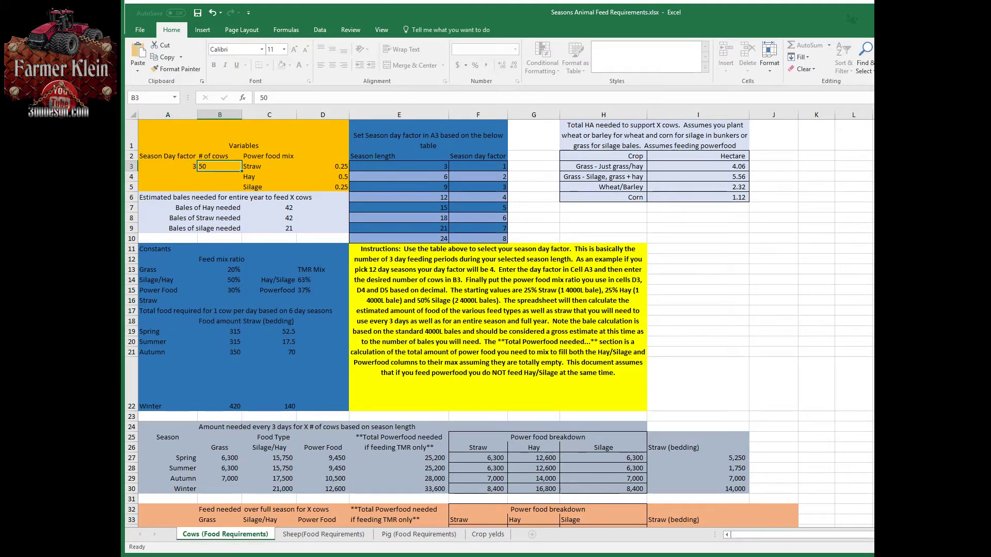
{"action": "left_click", "coordinate": [349, 168]}
{"action": "left_click", "coordinate": [348, 179]}
{"action": "left_click", "coordinate": [348, 189]}
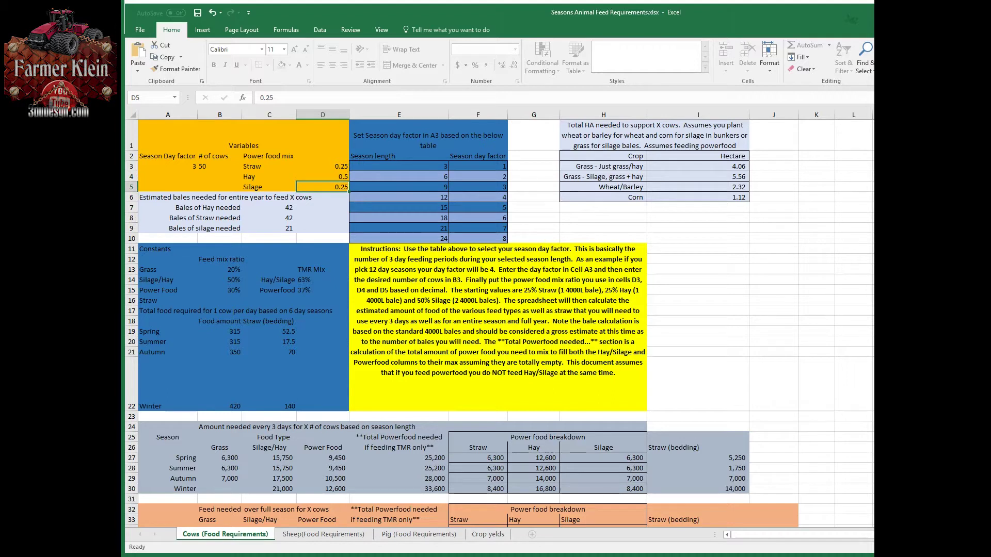
Try to edit the calculated number of silage bales needed in cell C9.
{"action": "left_click", "coordinate": [269, 228]}
{"action": "key", "text": "alt+Tab"}
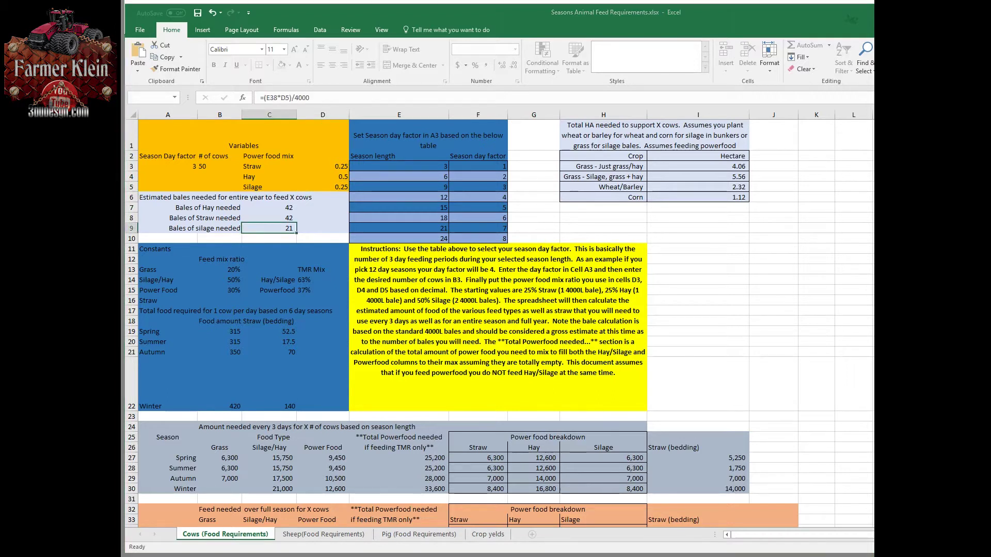
{"action": "left_click_drag", "start_coordinate": [873, 290], "coordinate": [409, 298]}
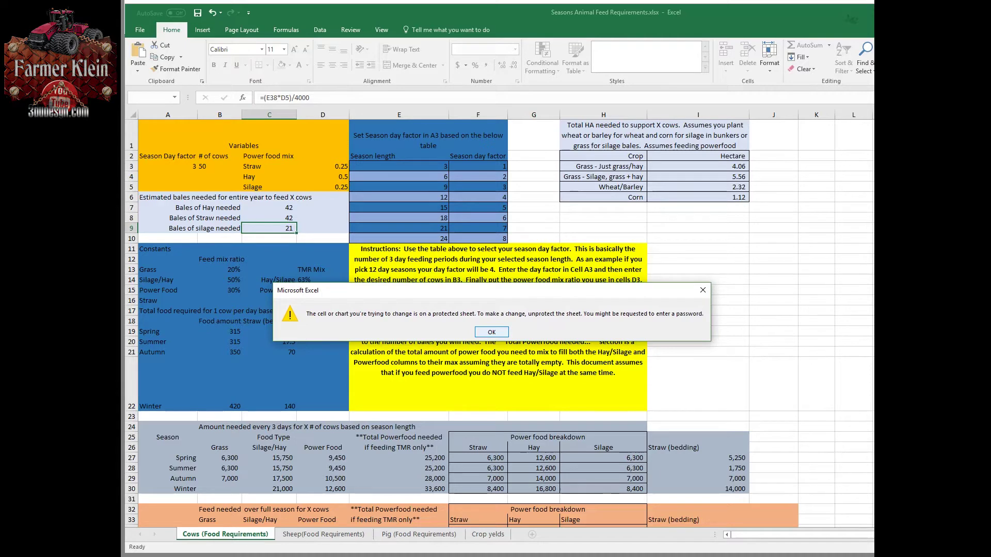
{"action": "left_click", "coordinate": [491, 332]}
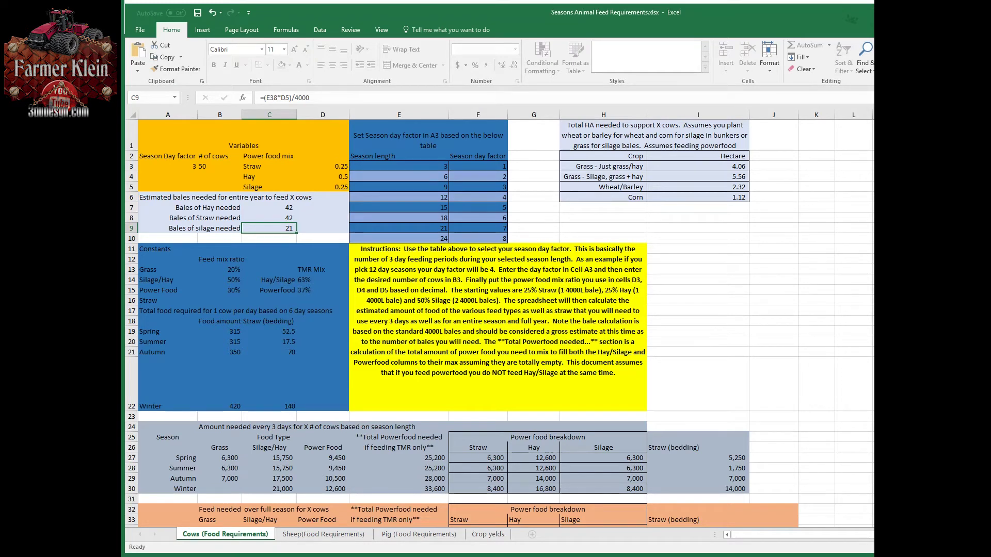
Examine the TMR mix percentages, the 3-day feed amounts and the full-season feed table with its yearly totals.
{"action": "left_click", "coordinate": [323, 280]}
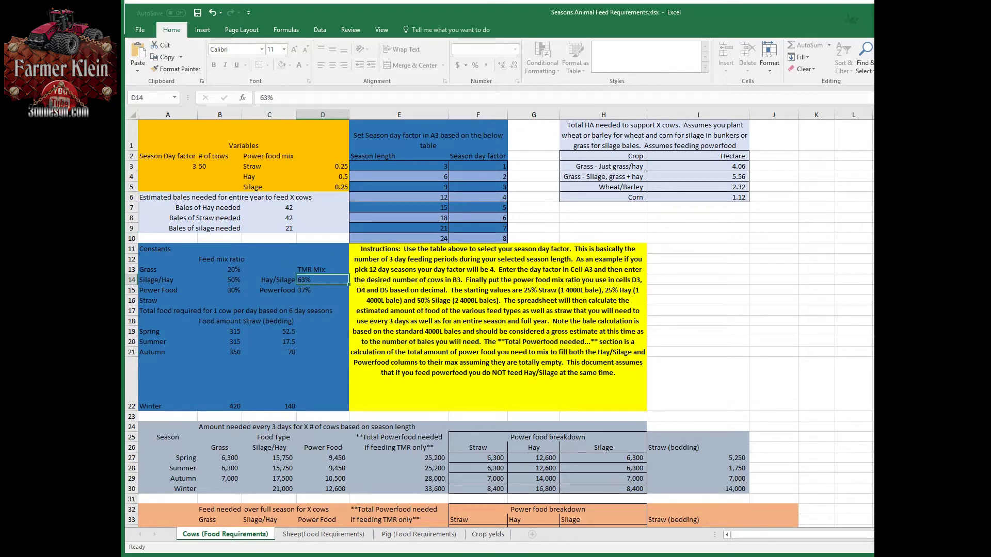
{"action": "scroll", "coordinate": [499, 325], "scroll_direction": "down", "scroll_amount": 4}
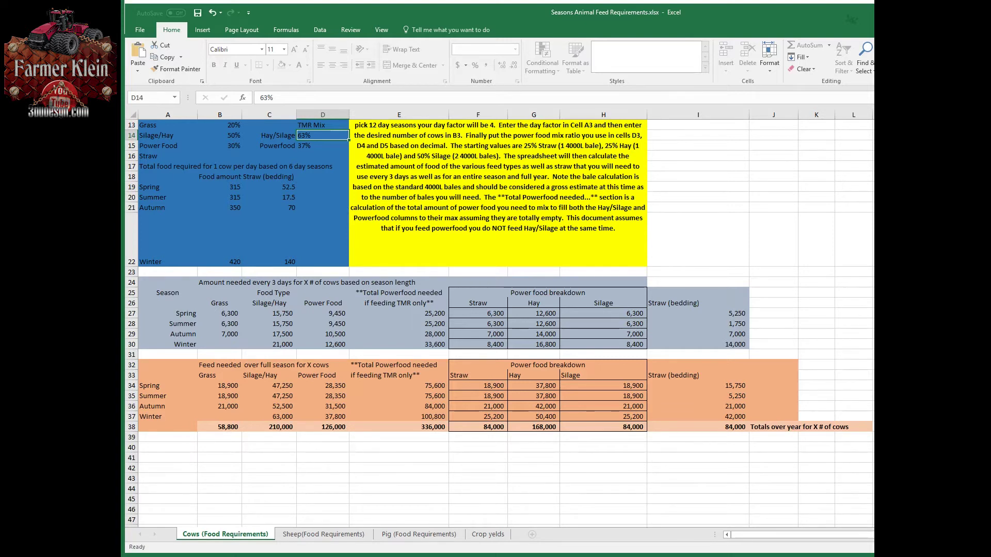
{"action": "scroll", "coordinate": [500, 321], "scroll_direction": "up", "scroll_amount": 2}
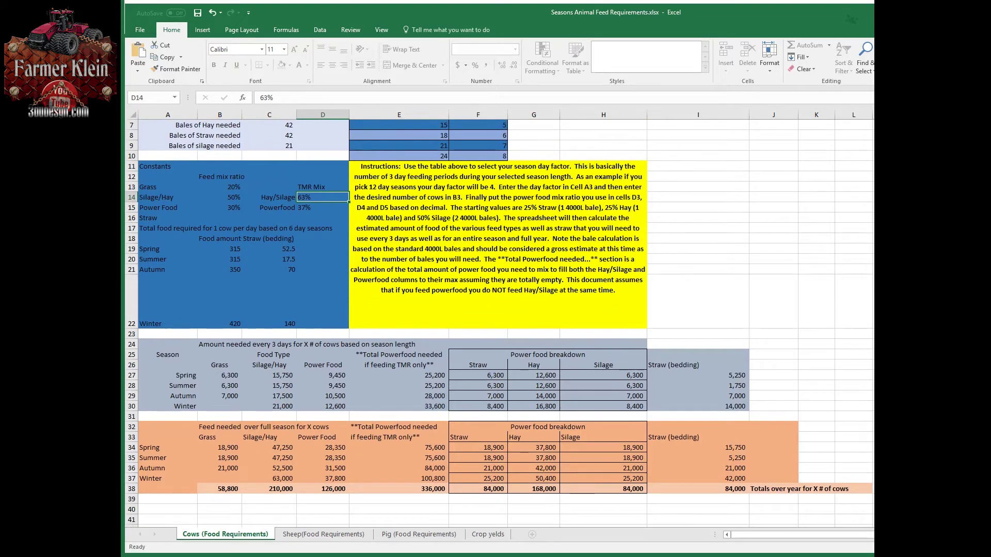
{"action": "scroll", "coordinate": [500, 324], "scroll_direction": "up", "scroll_amount": 3}
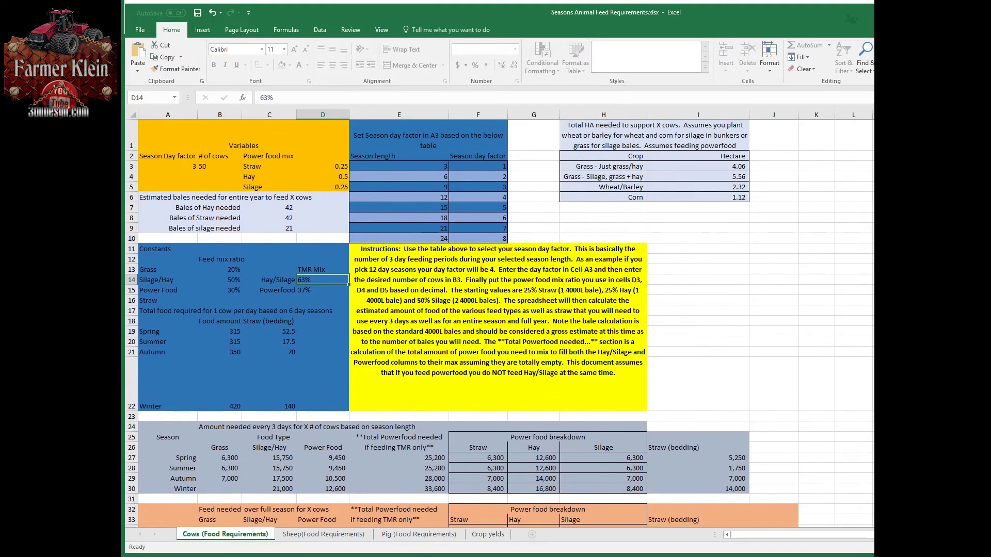
{"action": "scroll", "coordinate": [500, 324], "scroll_direction": "down", "scroll_amount": 3}
{"action": "scroll", "coordinate": [500, 324], "scroll_direction": "down", "scroll_amount": 1}
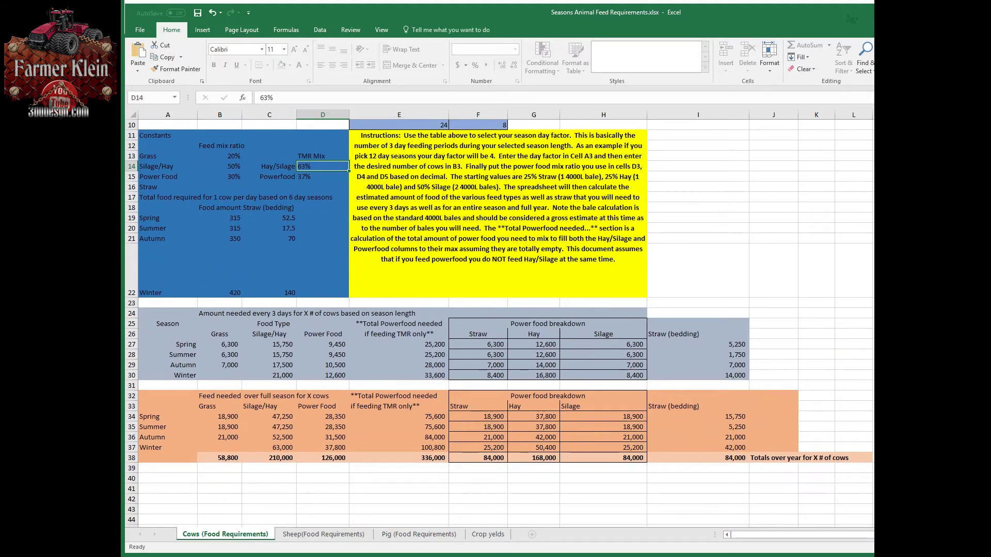
Examine the Spring 3-day amounts for grass, silage/hay and power food, and the formula for total powerfood when feeding TMR only.
{"action": "scroll", "coordinate": [500, 324], "scroll_direction": "up", "scroll_amount": 3}
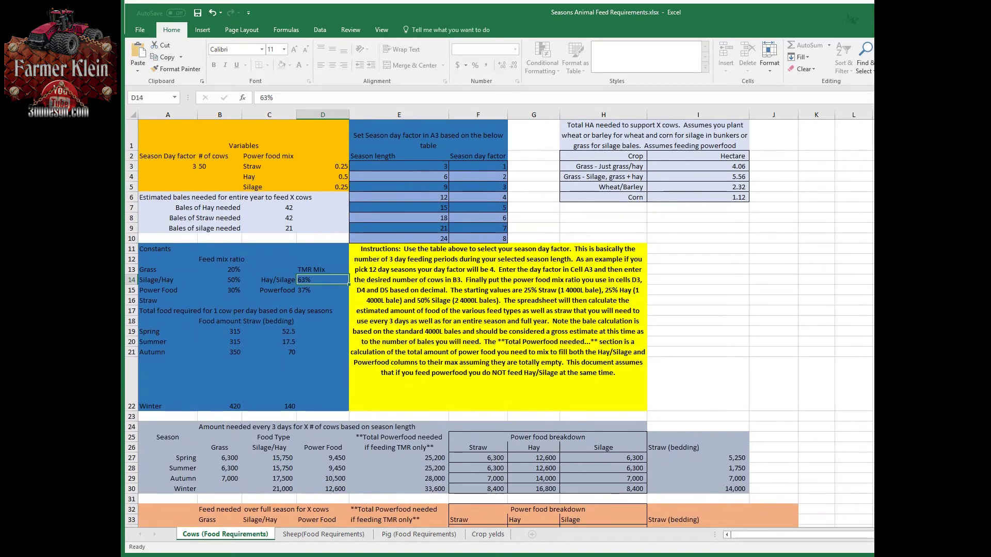
{"action": "scroll", "coordinate": [500, 323], "scroll_direction": "down", "scroll_amount": 3}
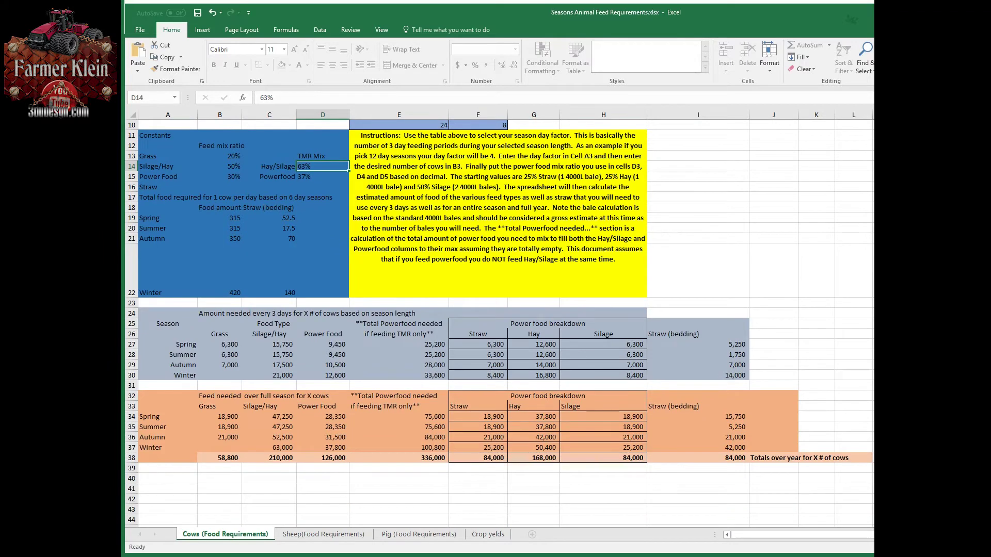
{"action": "left_click", "coordinate": [220, 344]}
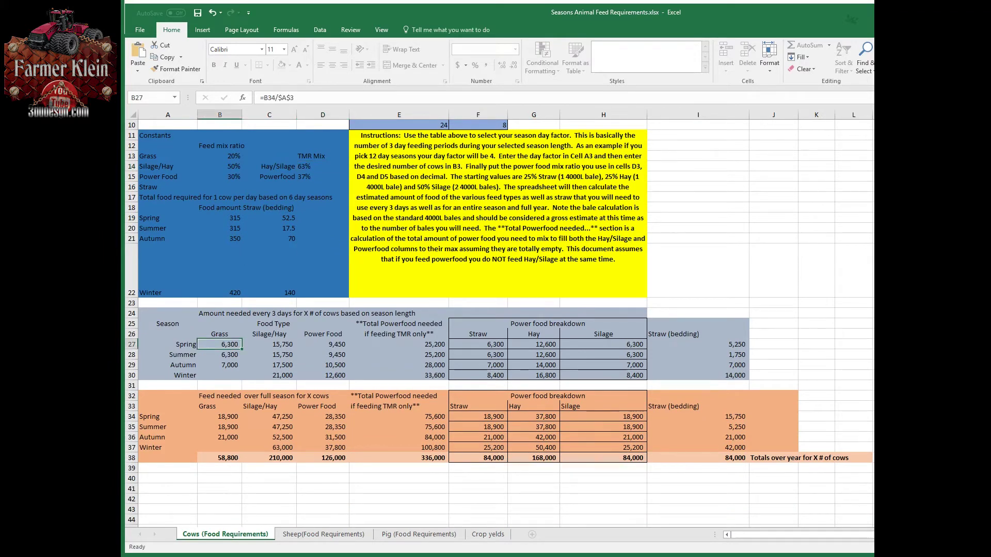
{"action": "left_click", "coordinate": [269, 344]}
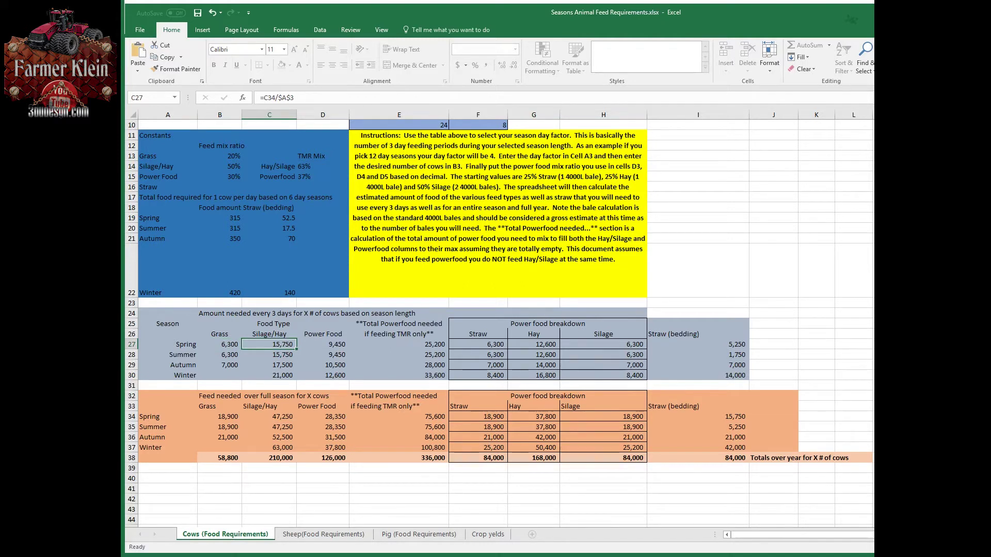
{"action": "left_click", "coordinate": [323, 344]}
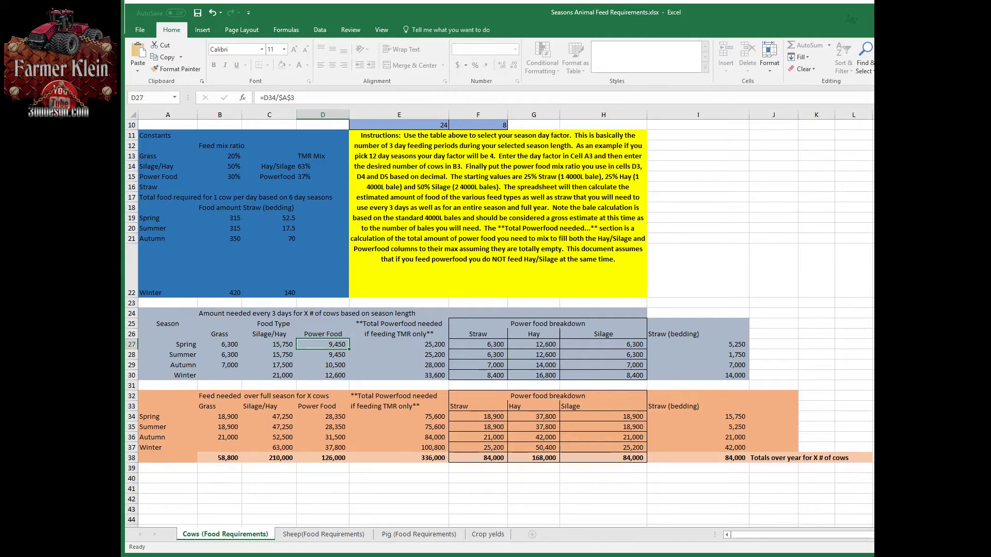
{"action": "left_click", "coordinate": [399, 333]}
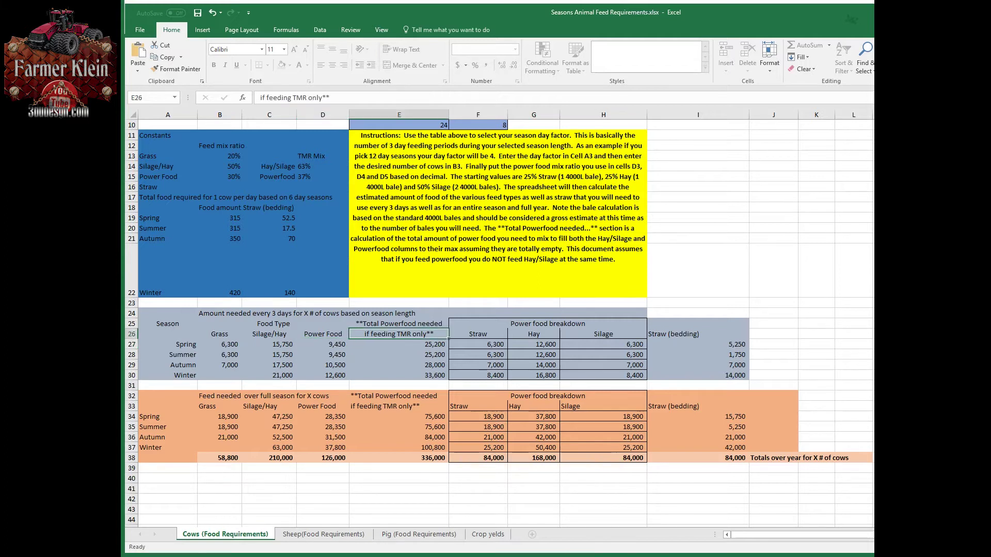
{"action": "left_click", "coordinate": [399, 344]}
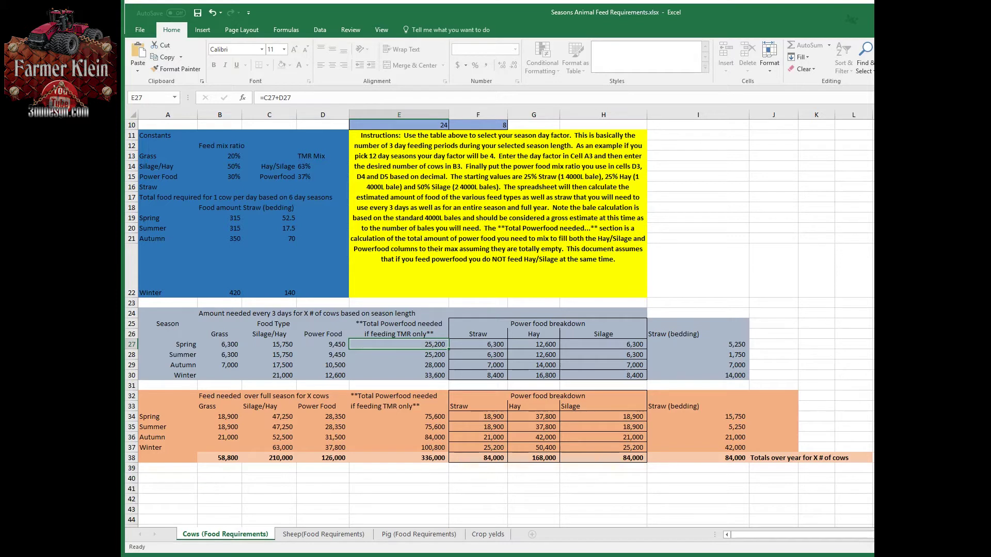
{"action": "left_click_drag", "start_coordinate": [273, 345], "coordinate": [326, 346]}
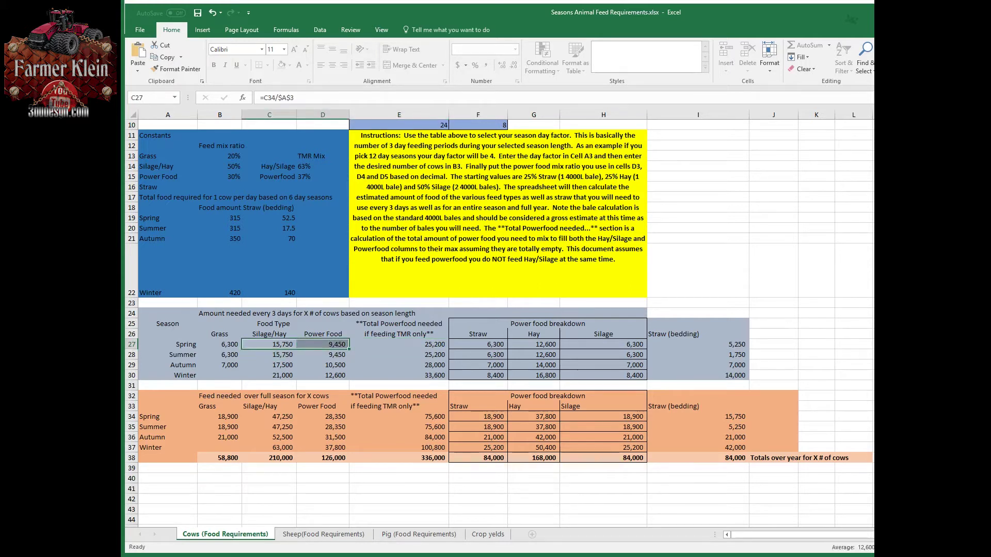
{"action": "left_click", "coordinate": [399, 345]}
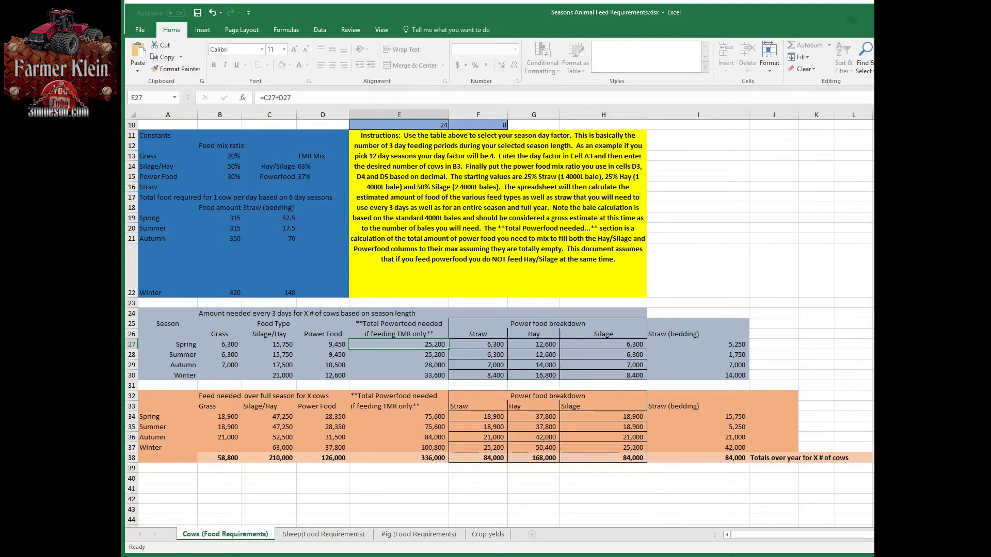
Compare the Summer and Autumn 3-day feed amounts with the seasonal per-cow food amounts in the Constants block.
{"action": "left_click", "coordinate": [220, 355]}
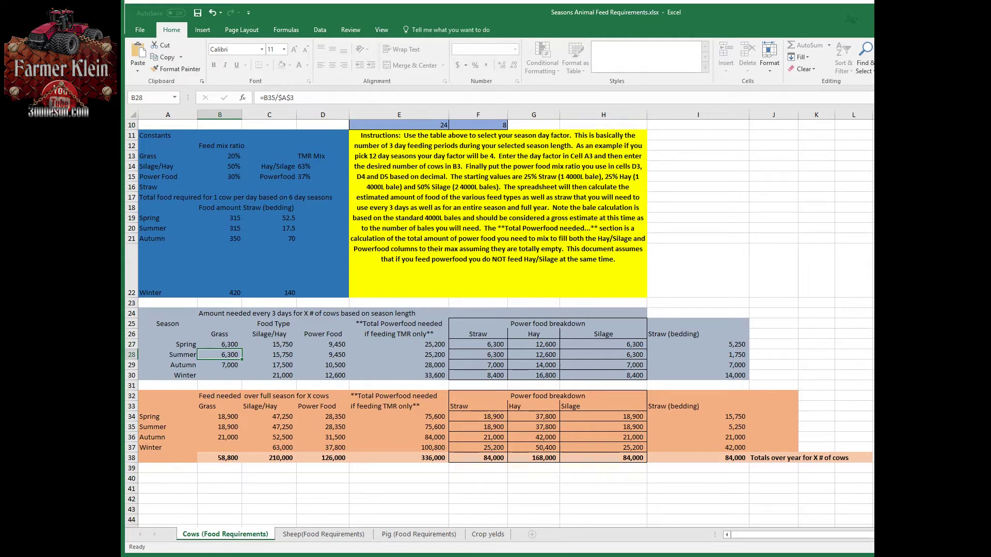
{"action": "left_click", "coordinate": [268, 355]}
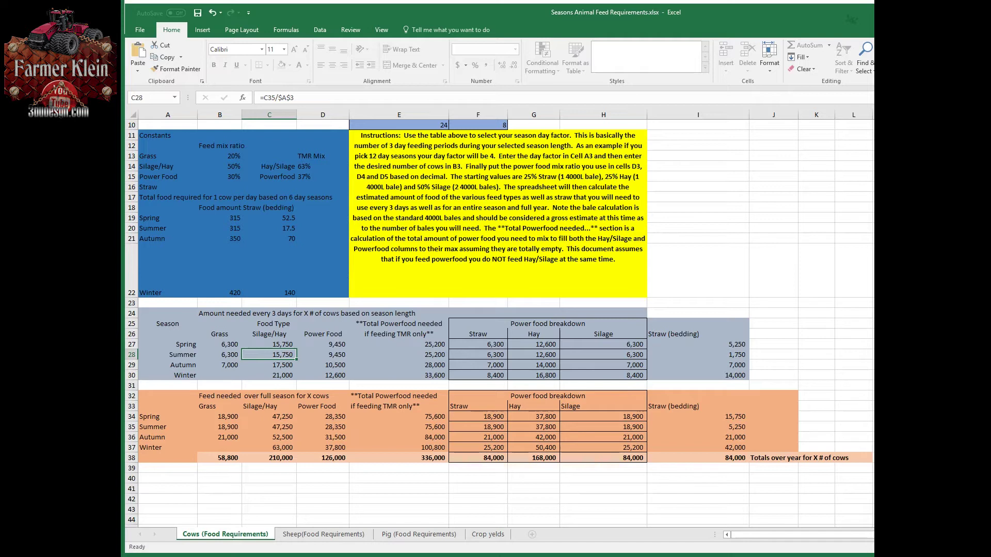
{"action": "left_click_drag", "start_coordinate": [220, 218], "coordinate": [220, 229]}
{"action": "left_click", "coordinate": [220, 271]}
{"action": "left_click", "coordinate": [240, 239]}
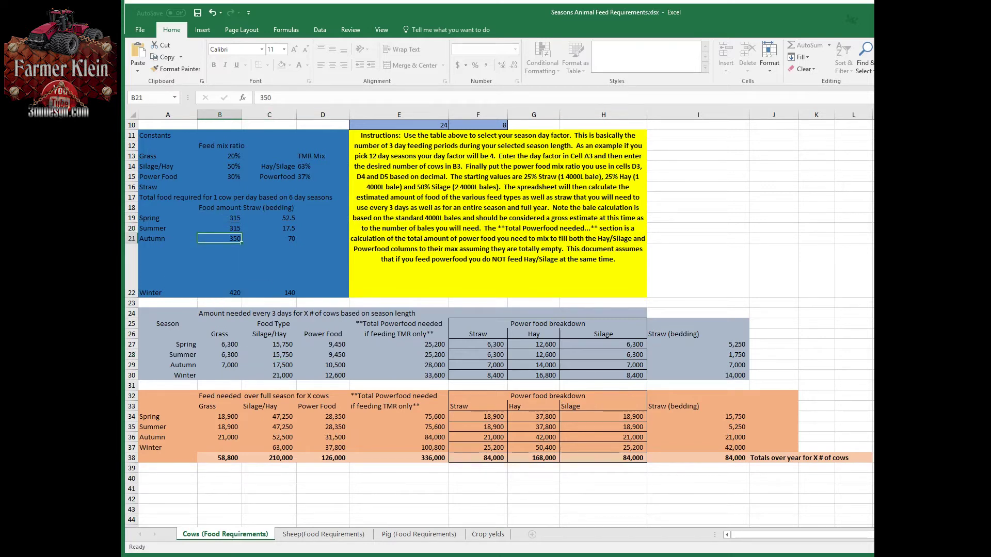
{"action": "left_click", "coordinate": [220, 364]}
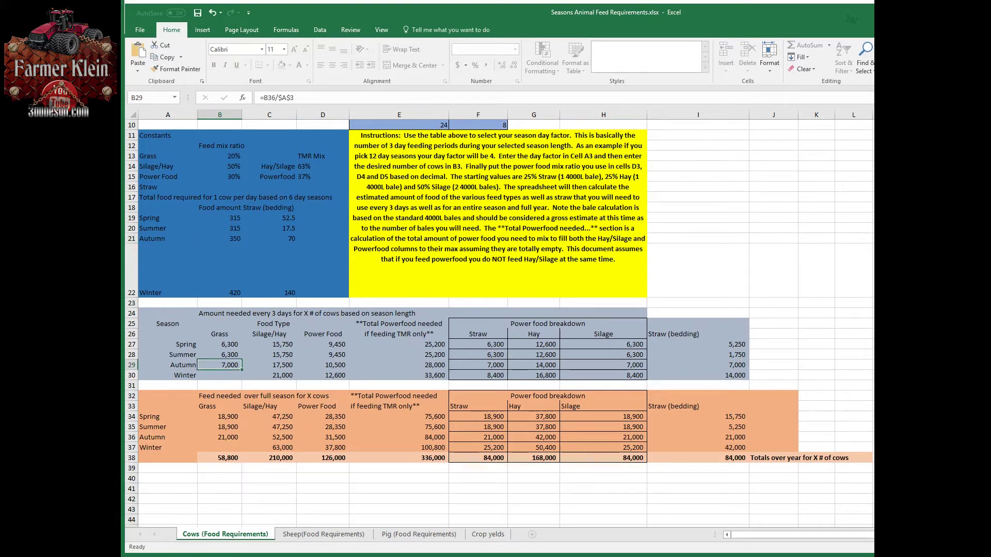
{"action": "left_click", "coordinate": [268, 365]}
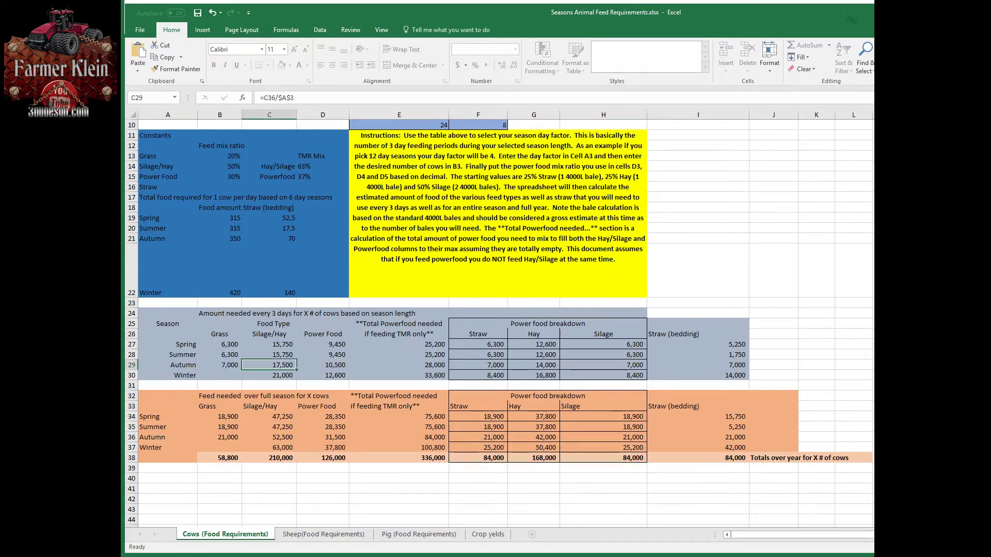
{"action": "left_click", "coordinate": [322, 365]}
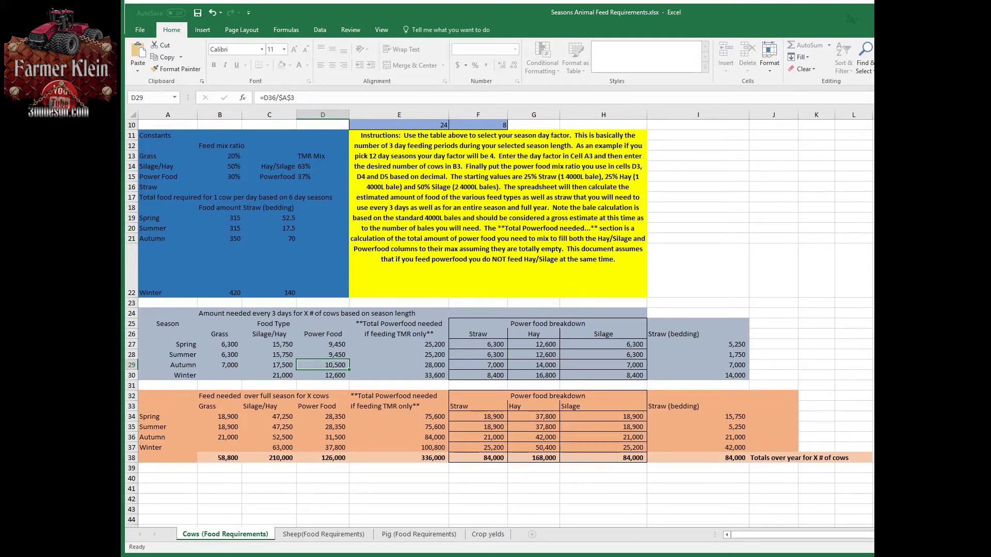
Check the Winter 3-day row across grass, silage/hay, power food and the TMR-only powerfood total.
{"action": "left_click", "coordinate": [220, 376]}
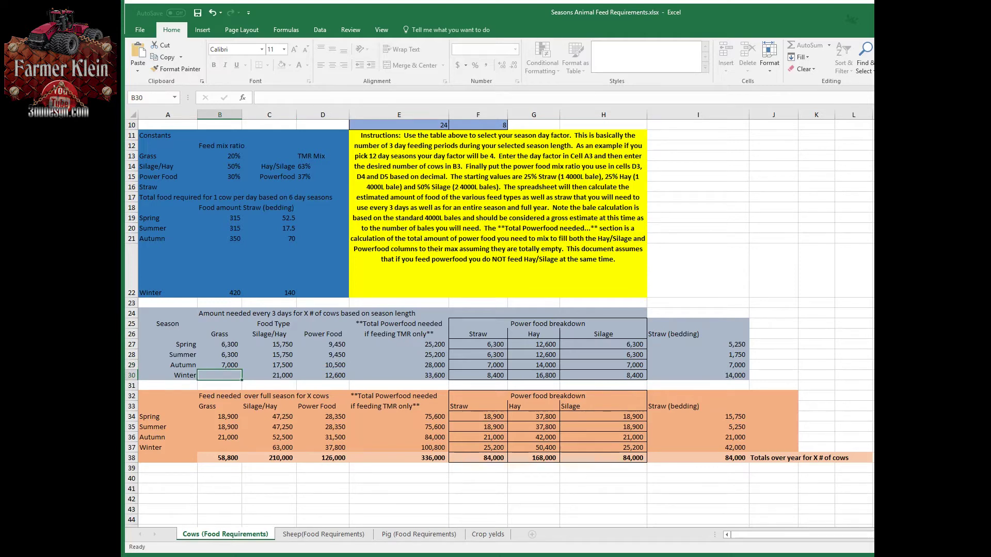
{"action": "left_click", "coordinate": [269, 376]}
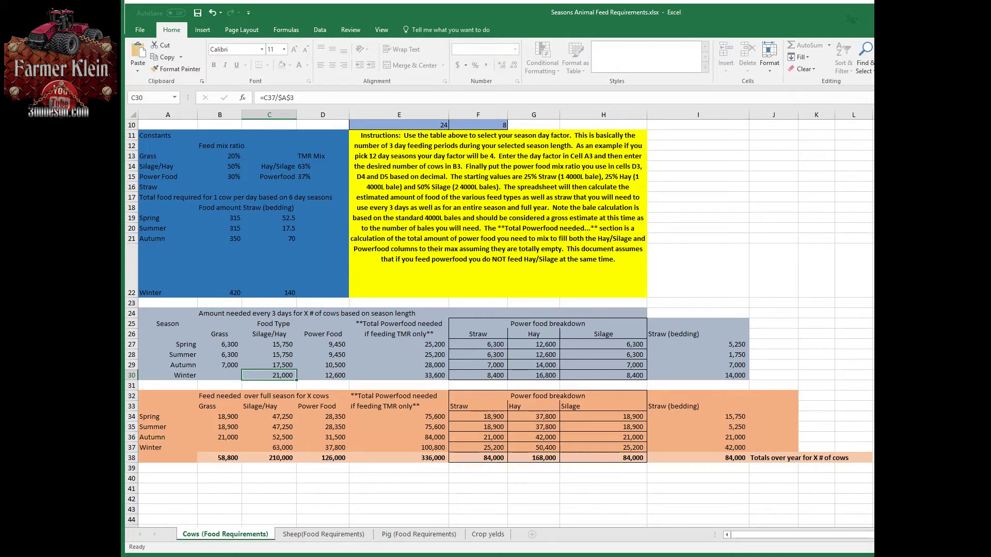
{"action": "left_click", "coordinate": [322, 385]}
{"action": "left_click", "coordinate": [322, 376]}
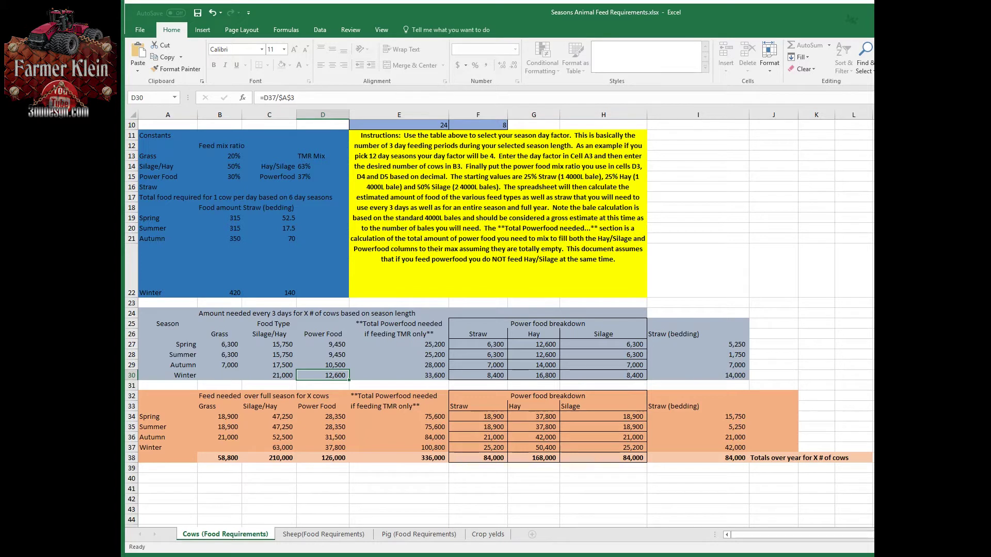
{"action": "left_click", "coordinate": [398, 375]}
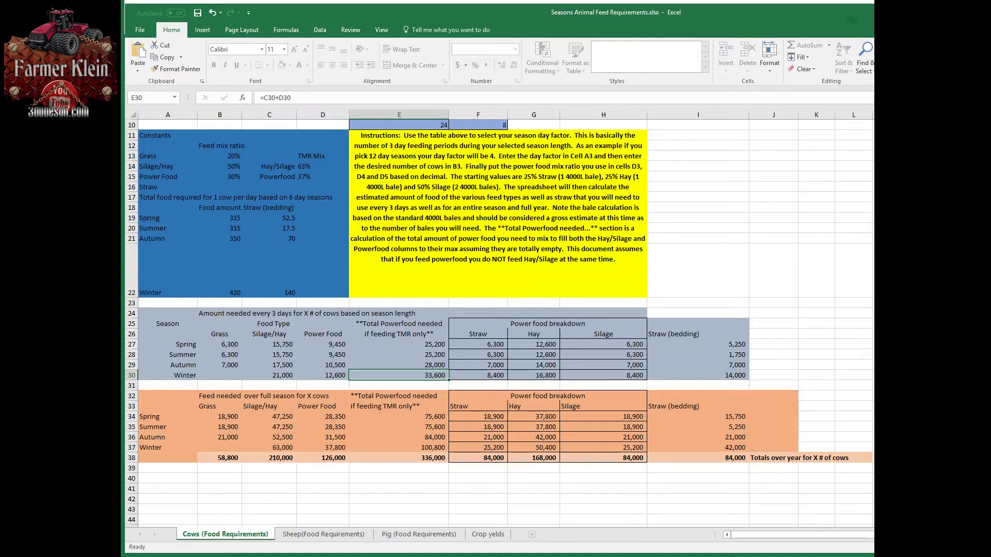
Examine the 3-day power food breakdown, checking Winter straw, hay and silage against the TMR-only powerfood total in E30.
{"action": "left_click_drag", "start_coordinate": [495, 324], "coordinate": [603, 376]}
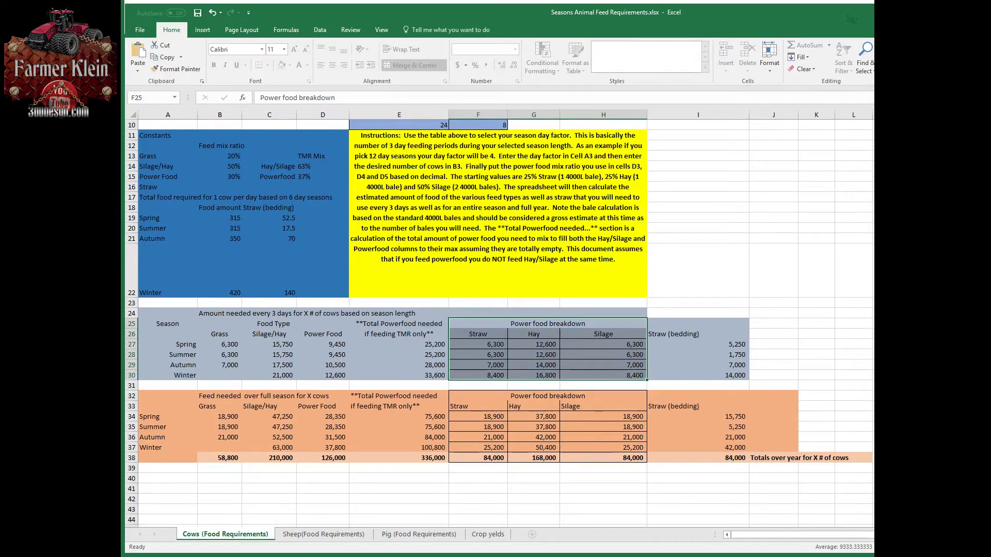
{"action": "left_click", "coordinate": [478, 365]}
{"action": "left_click", "coordinate": [478, 376]}
{"action": "left_click", "coordinate": [533, 376]}
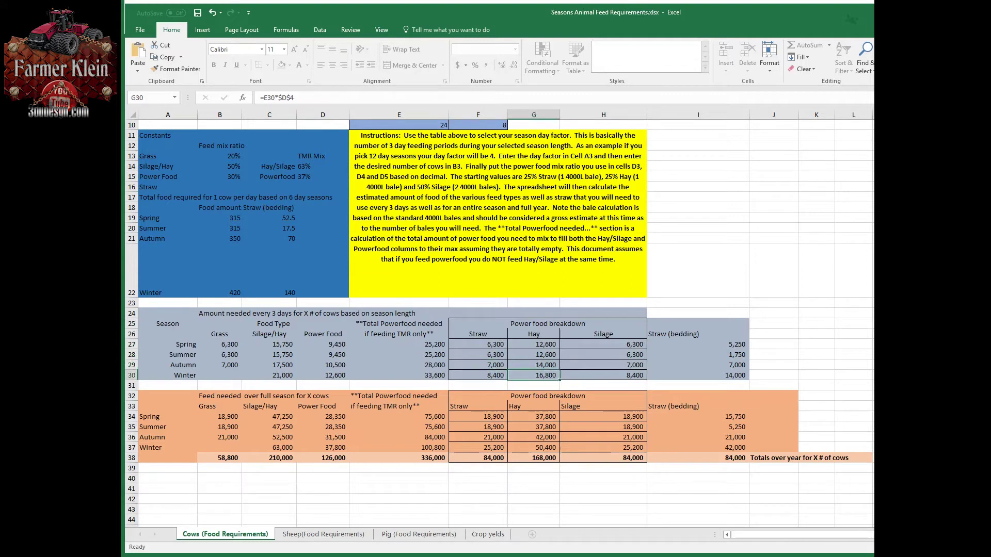
{"action": "left_click", "coordinate": [603, 376]}
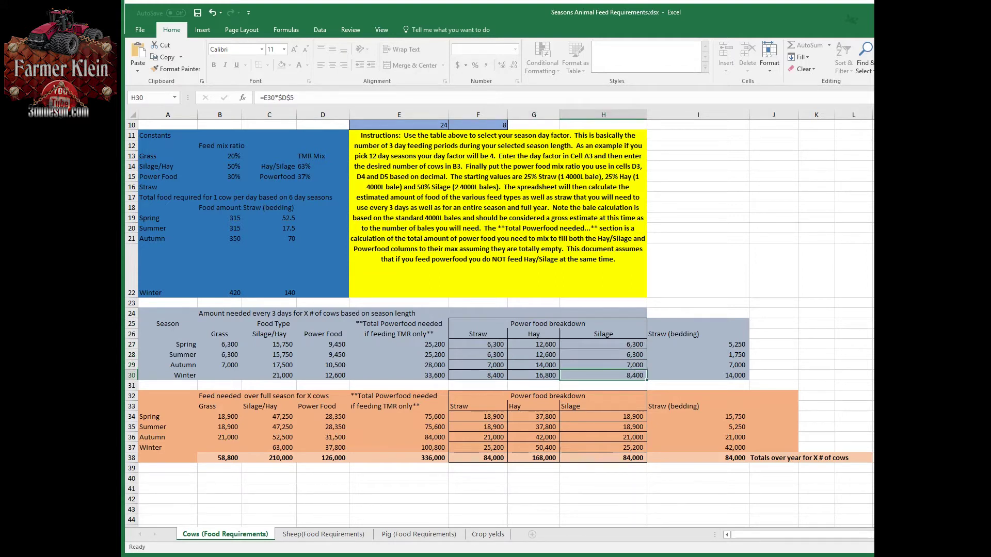
{"action": "left_click", "coordinate": [399, 376]}
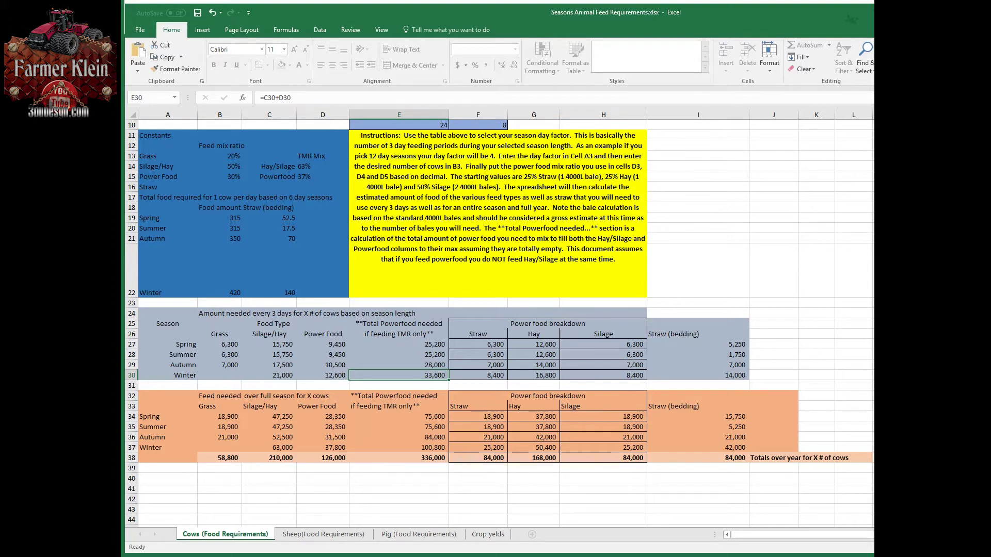
Inspect the 3-day straw bedding amounts for Spring, Summer and Winter.
{"action": "left_click", "coordinate": [698, 344]}
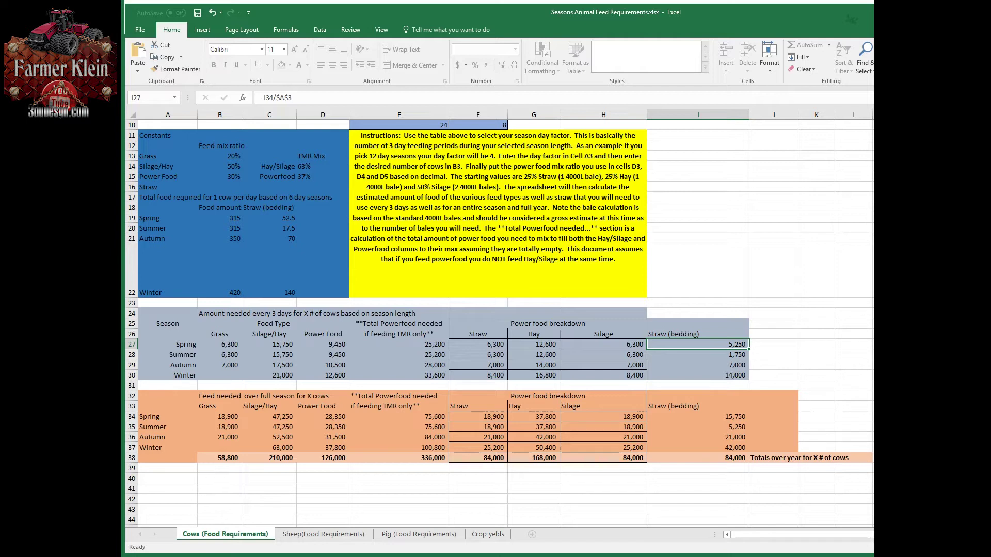
{"action": "left_click", "coordinate": [698, 354]}
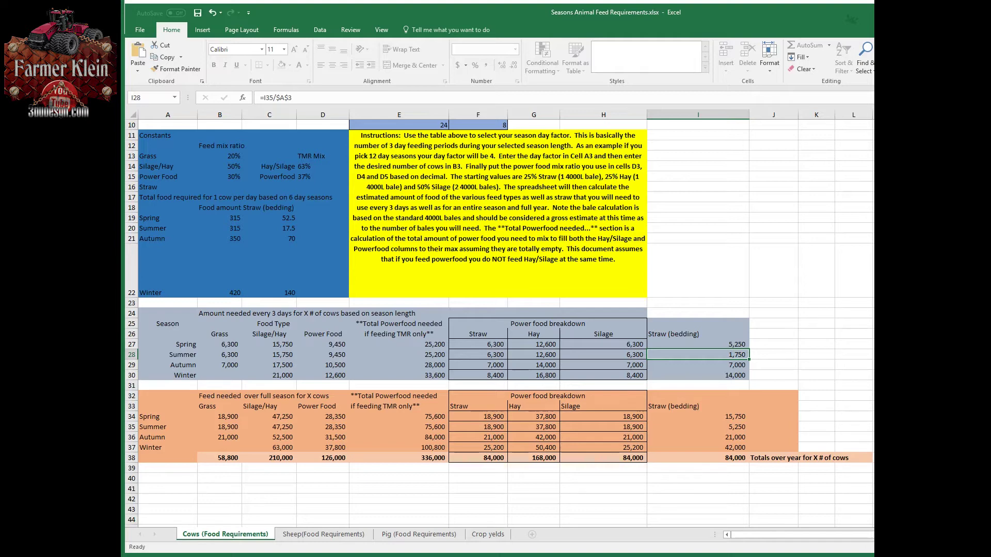
{"action": "left_click", "coordinate": [697, 376]}
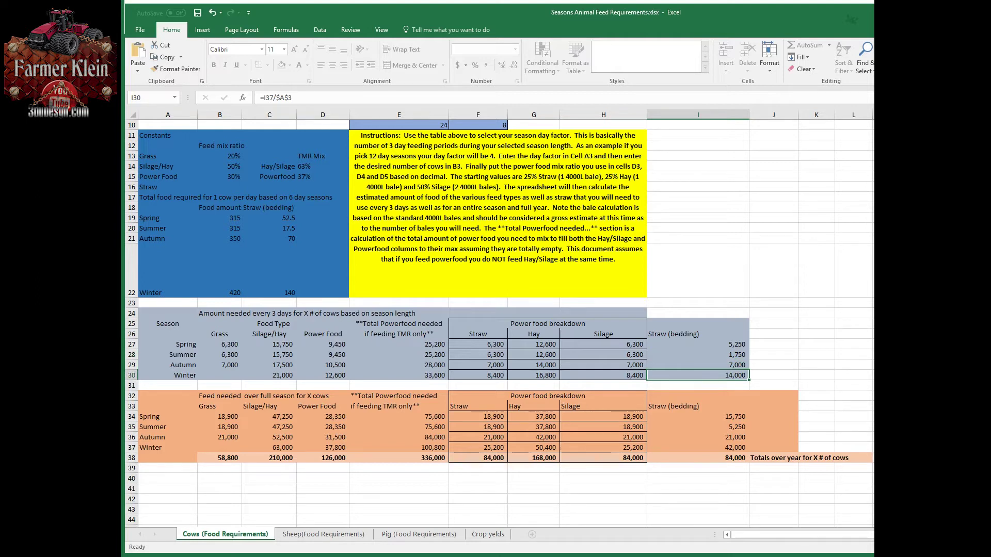
Review the full-season feed table and its row of yearly totals in B38:I38.
{"action": "left_click_drag", "start_coordinate": [168, 397], "coordinate": [698, 458]}
{"action": "left_click", "coordinate": [534, 437]}
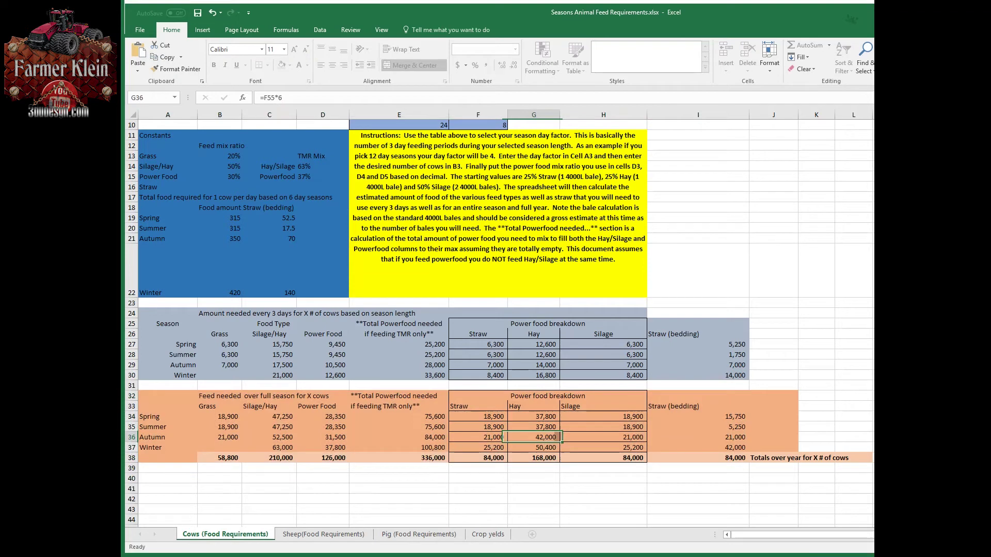
{"action": "left_click_drag", "start_coordinate": [227, 458], "coordinate": [698, 458]}
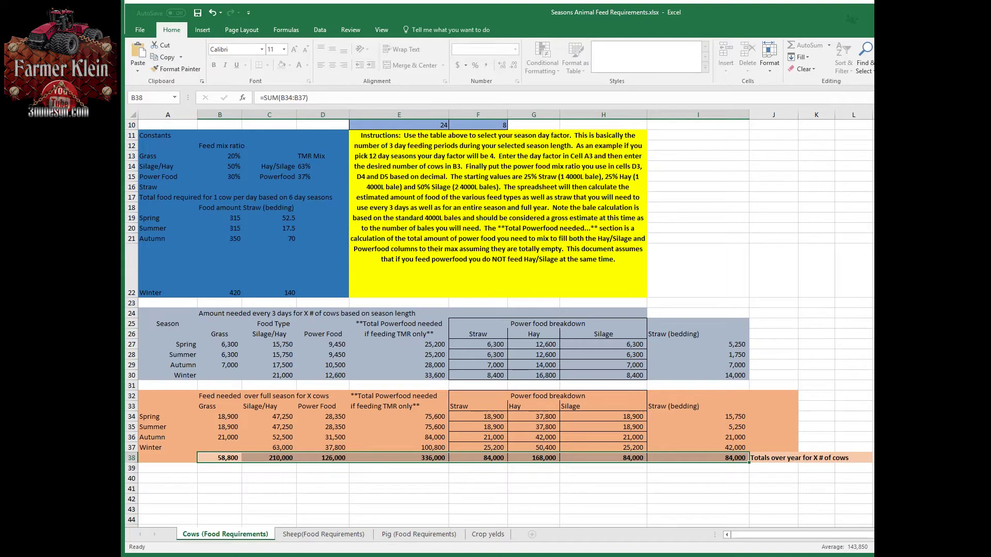
Inspect each yearly total in row 38, from grass through the powerfood breakdown to straw bedding.
{"action": "left_click", "coordinate": [220, 458]}
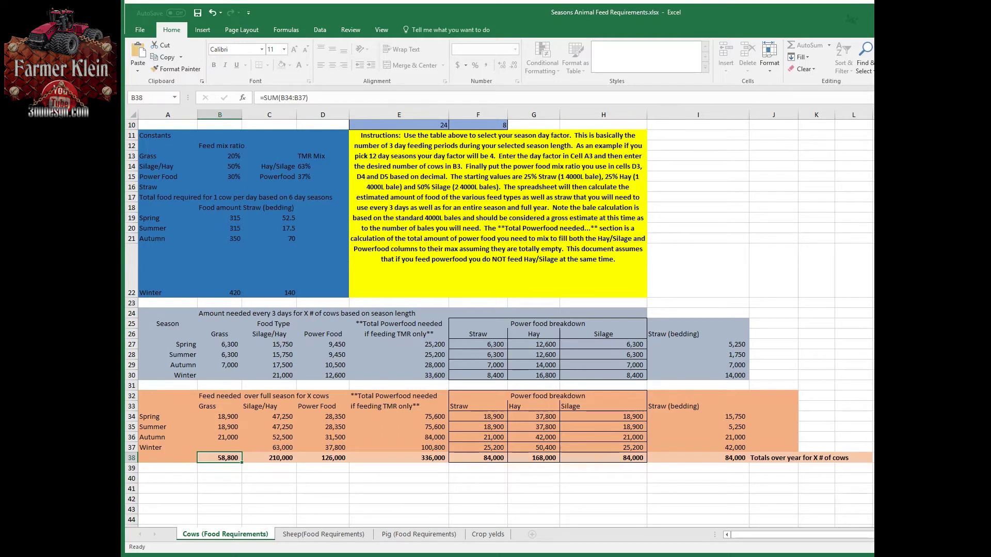
{"action": "left_click", "coordinate": [269, 457]}
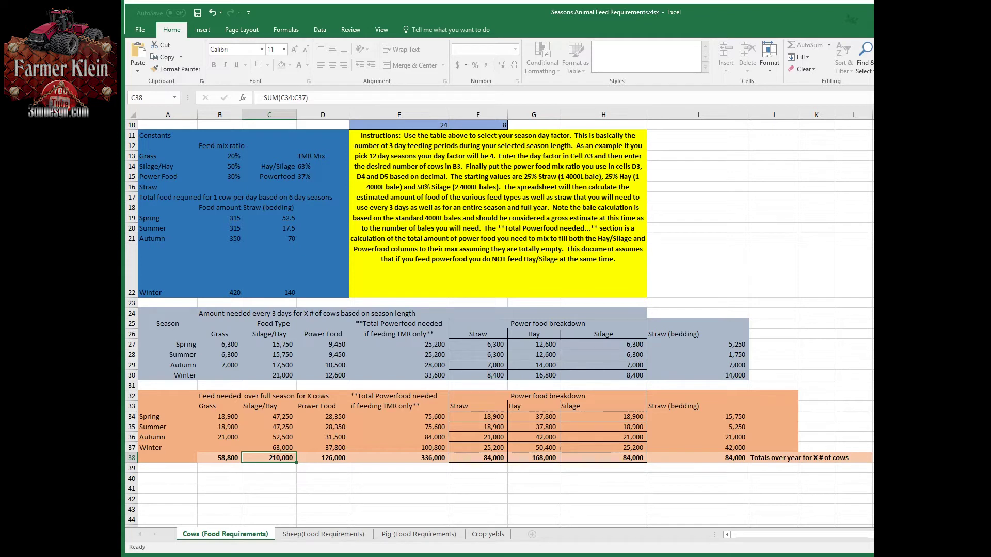
{"action": "left_click", "coordinate": [323, 458]}
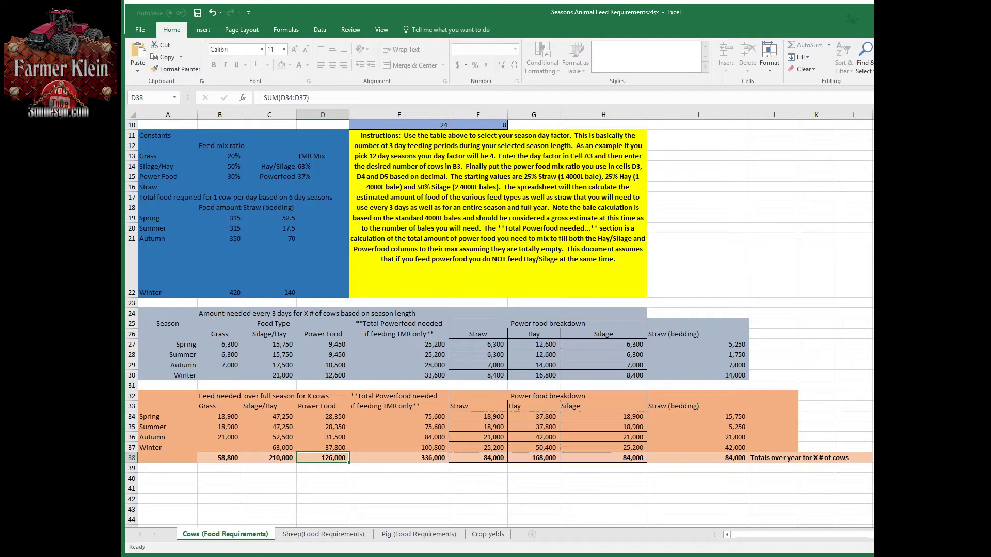
{"action": "left_click", "coordinate": [399, 458]}
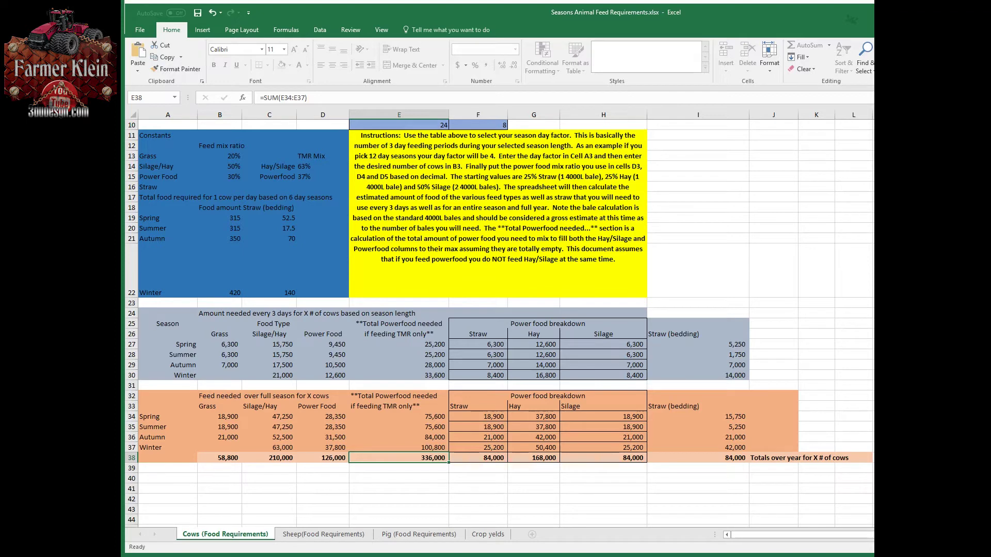
{"action": "key", "text": "Right"}
{"action": "key", "text": "Right"}
{"action": "key", "text": "Right"}
{"action": "key", "text": "Right"}
{"action": "key", "text": "Right"}
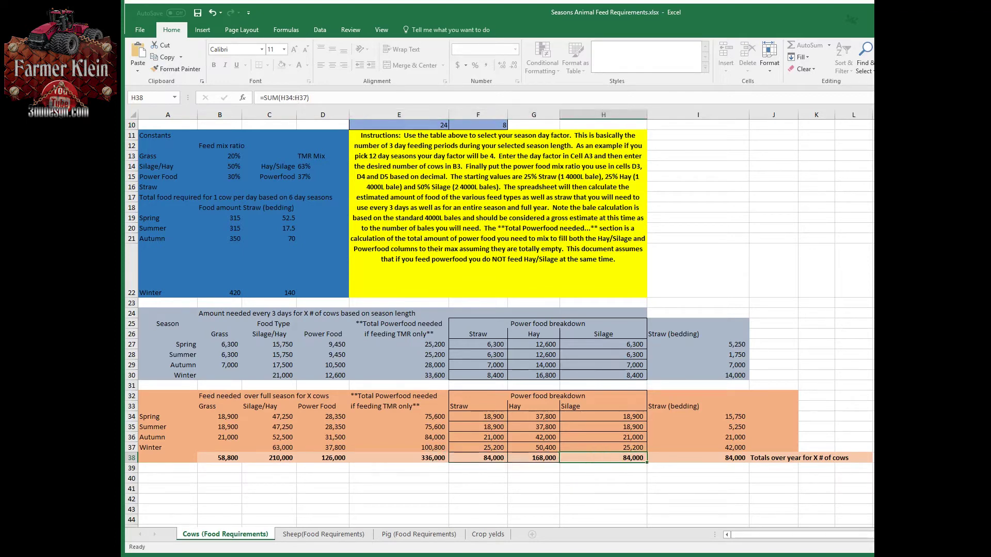
{"action": "key", "text": "Left"}
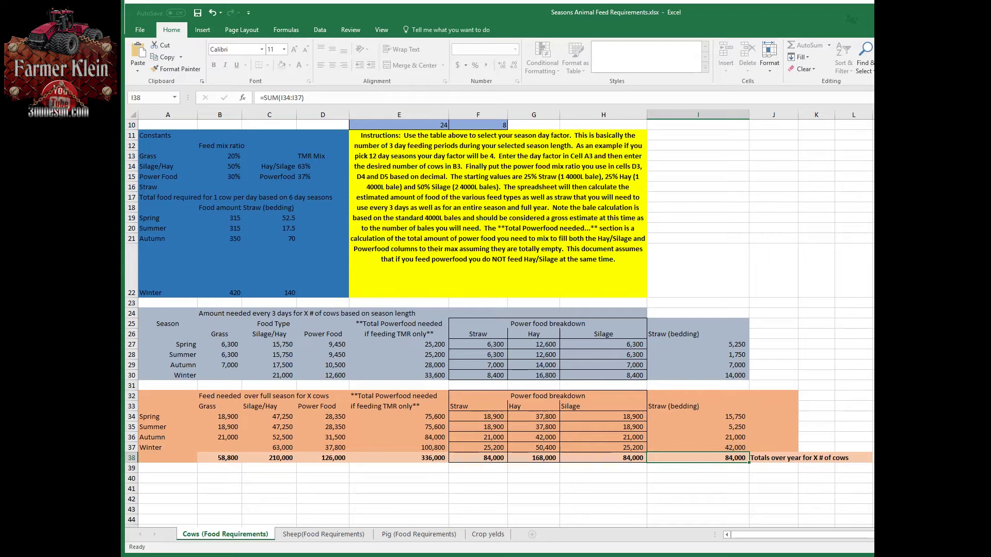
Check the estimated yearly bales section, inspecting the bales of hay needed in C7 and its label in A7.
{"action": "key", "text": "Up"}
{"action": "key", "text": "Up"}
{"action": "key", "text": "Up"}
{"action": "key", "text": "Up"}
{"action": "key", "text": "Up"}
{"action": "key", "text": "Up"}
{"action": "key", "text": "Up"}
{"action": "key", "text": "Up"}
{"action": "key", "text": "Up"}
{"action": "key", "text": "Up"}
{"action": "key", "text": "Up"}
{"action": "key", "text": "Up"}
{"action": "key", "text": "Up"}
{"action": "key", "text": "Up"}
{"action": "key", "text": "Up"}
{"action": "key", "text": "Up"}
{"action": "key", "text": "Up"}
{"action": "key", "text": "Up"}
{"action": "key", "text": "Up"}
{"action": "key", "text": "Up"}
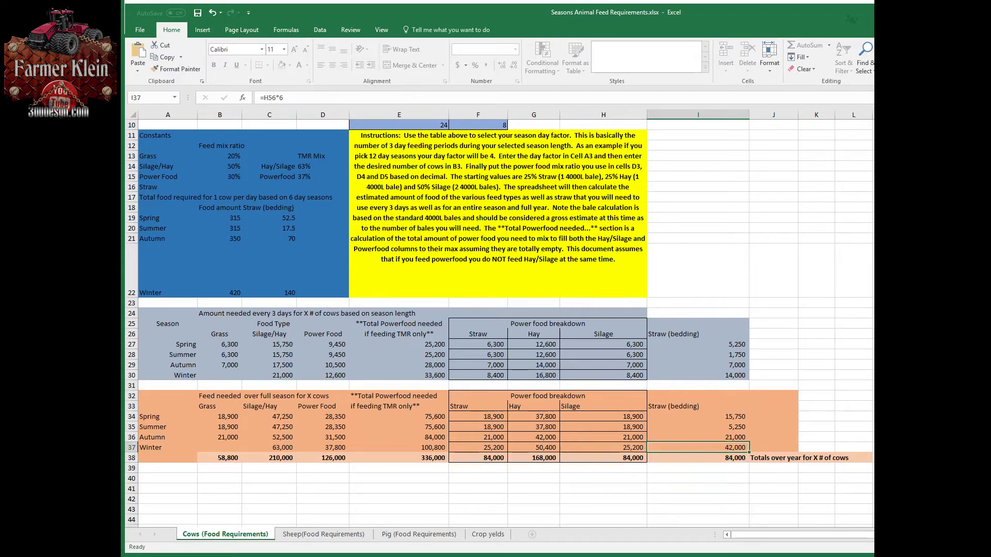
{"action": "key", "text": "Left"}
{"action": "key", "text": "Left"}
{"action": "key", "text": "Left"}
{"action": "key", "text": "Down"}
{"action": "key", "text": "Down"}
{"action": "key", "text": "Down"}
{"action": "key", "text": "Down"}
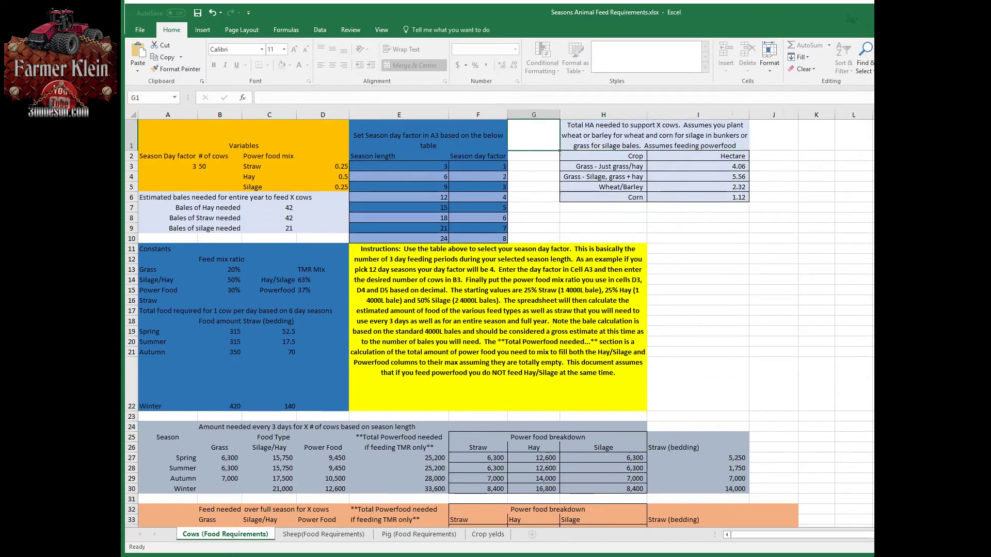
{"action": "key", "text": "Down"}
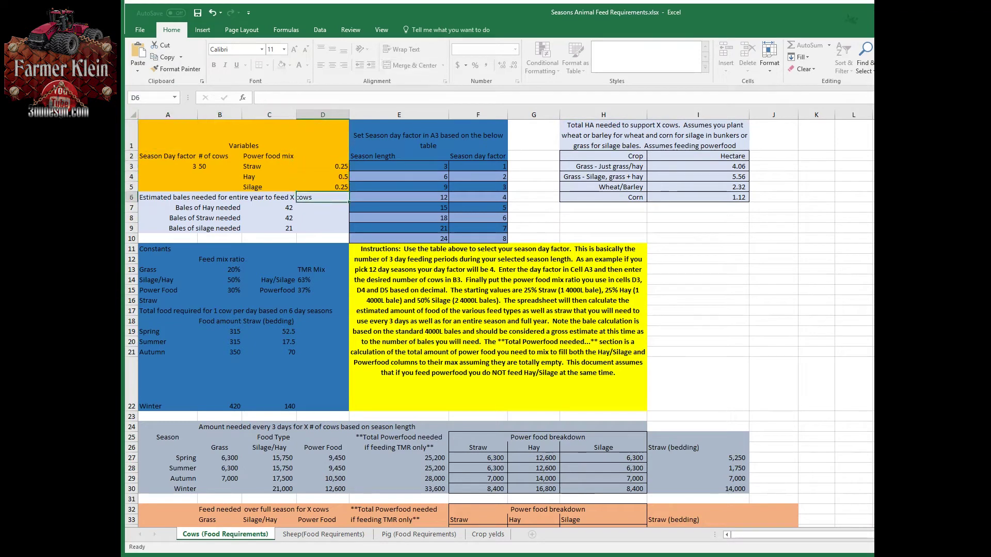
{"action": "key", "text": "Left"}
{"action": "key", "text": "Left"}
{"action": "key", "text": "Left"}
{"action": "key", "text": "Down"}
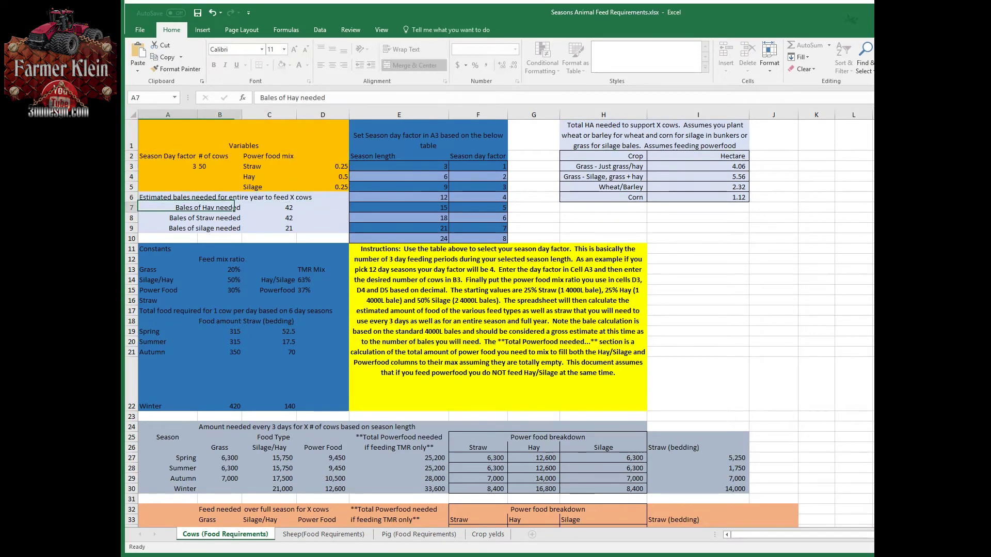
{"action": "key", "text": "Right"}
{"action": "key", "text": "Right"}
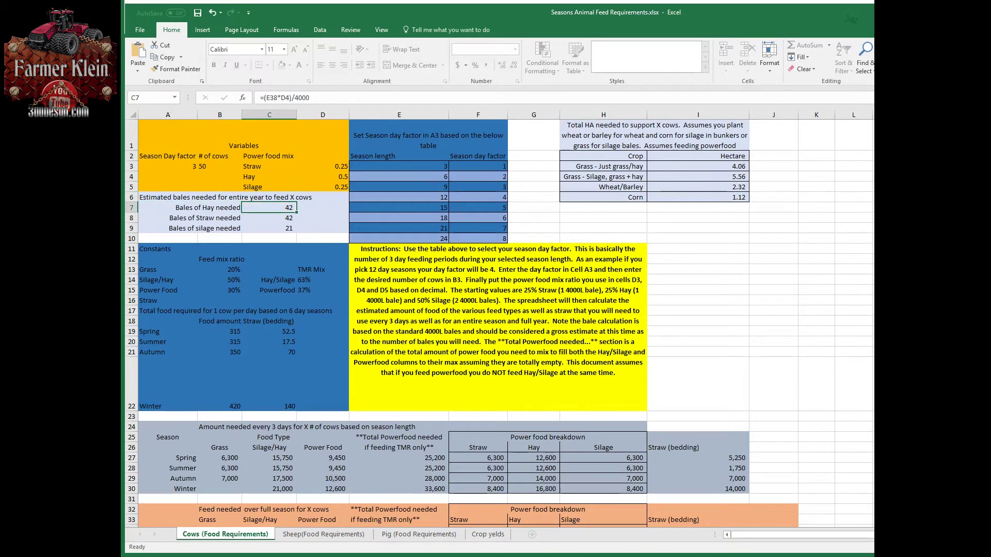
{"action": "key", "text": "Left"}
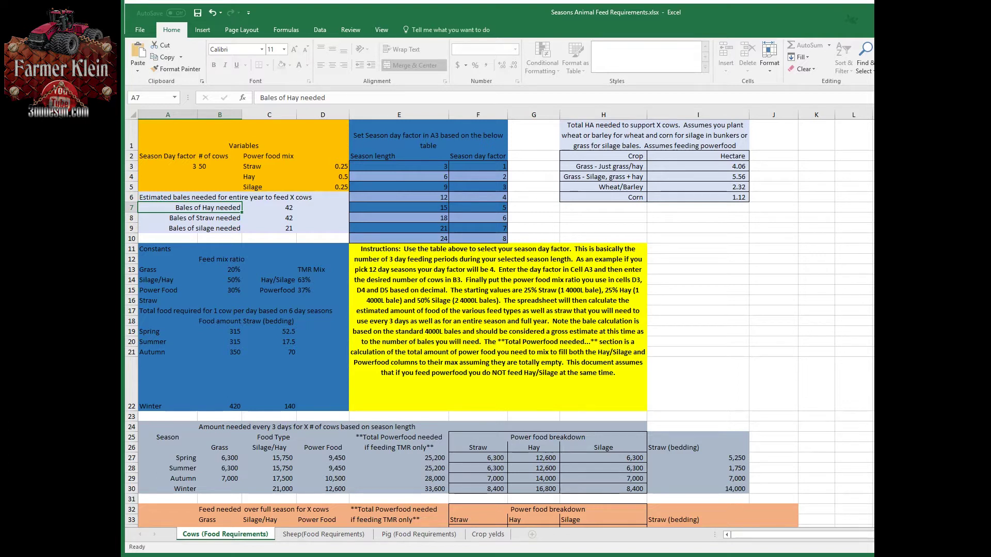
Examine the hectares needed per crop in H1:I6, inspecting the formulas for both grass options, corn and wheat/barley.
{"action": "left_click_drag", "start_coordinate": [619, 135], "coordinate": [686, 197]}
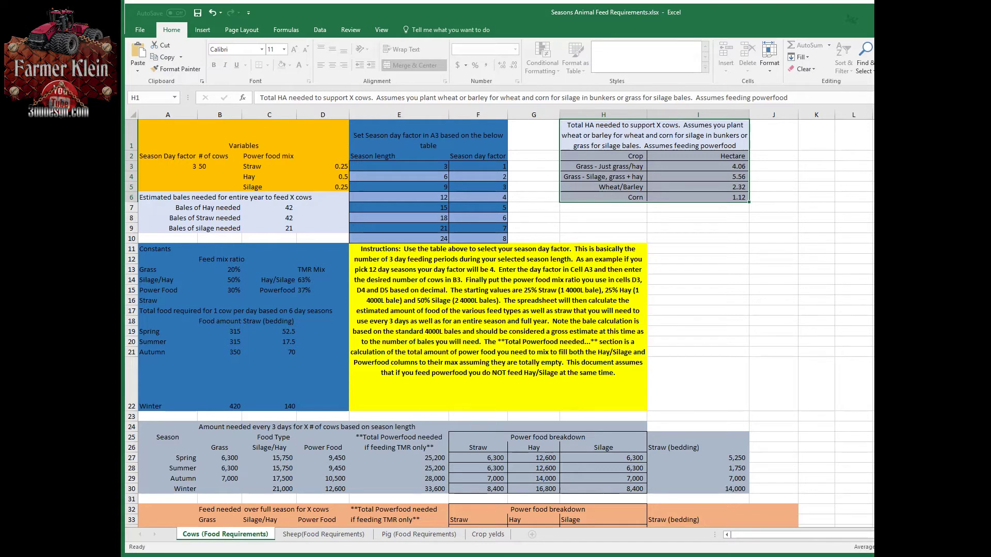
{"action": "left_click", "coordinate": [603, 166]}
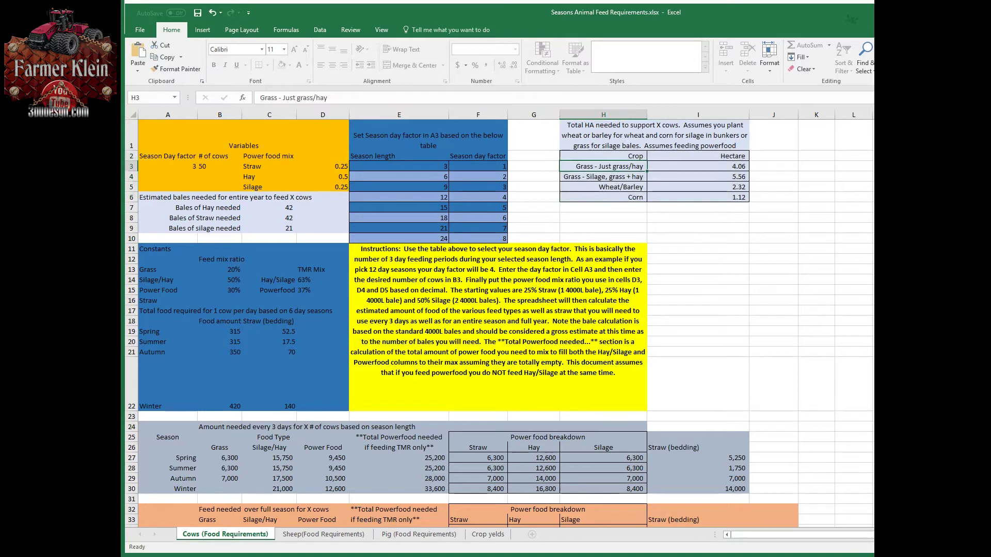
{"action": "left_click", "coordinate": [698, 167]}
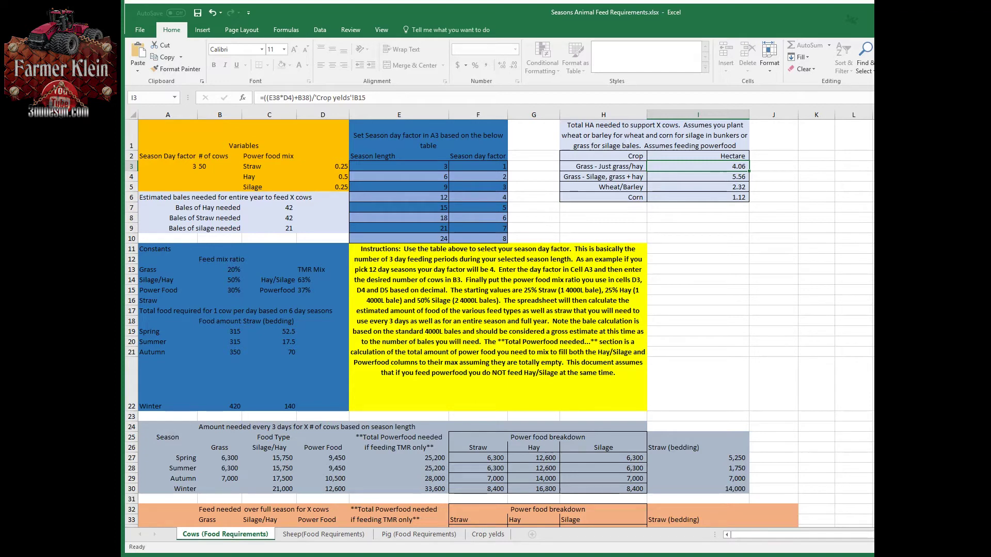
{"action": "left_click", "coordinate": [603, 176]}
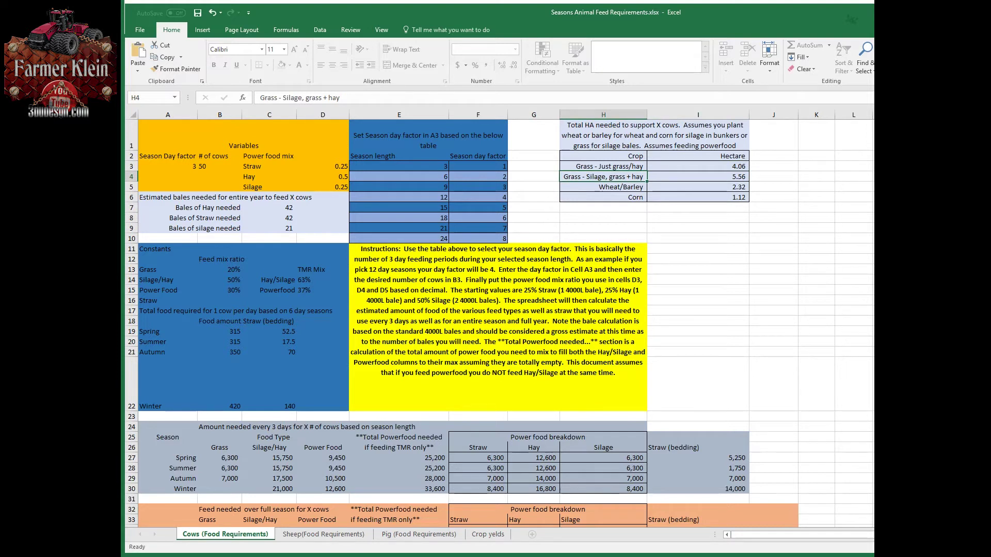
{"action": "left_click", "coordinate": [698, 176]}
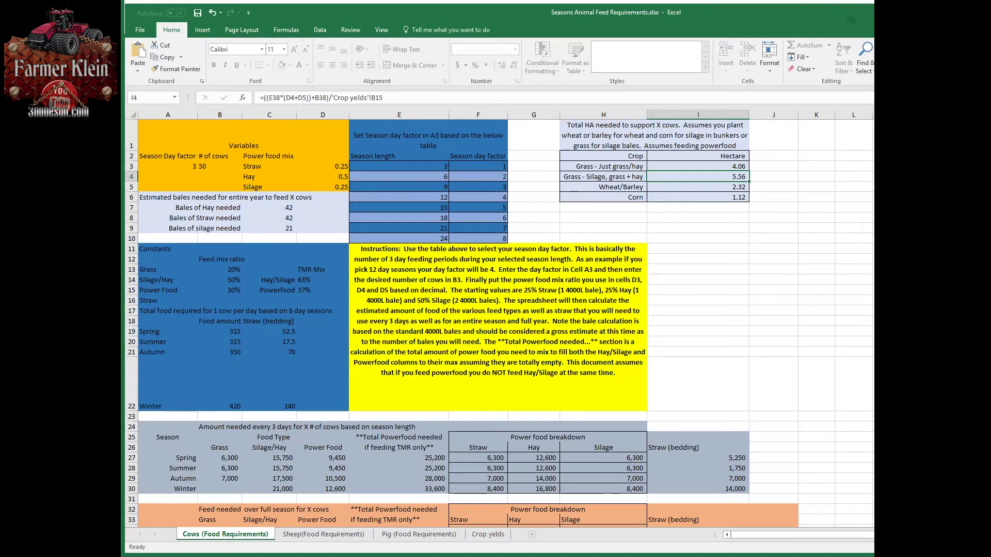
{"action": "left_click", "coordinate": [603, 197]}
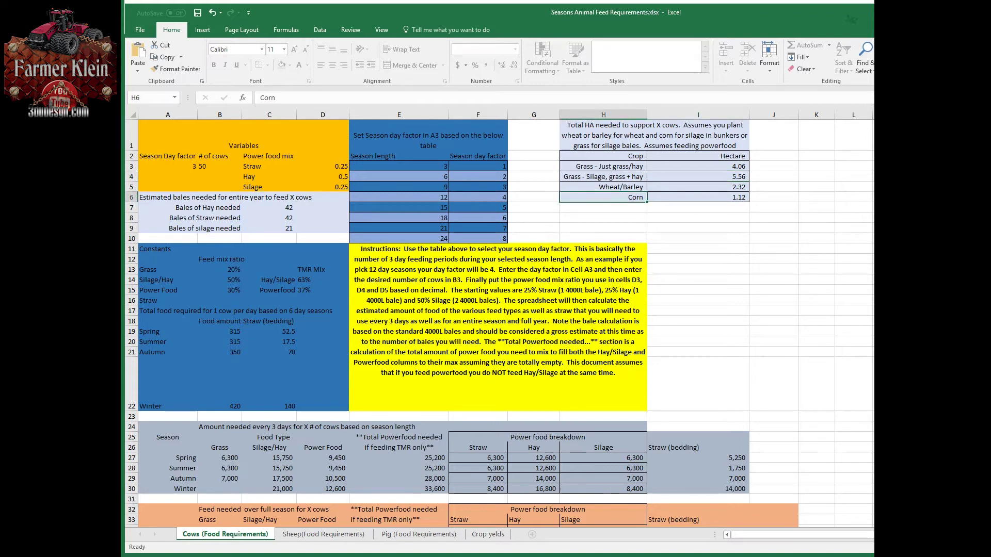
{"action": "left_click", "coordinate": [698, 198]}
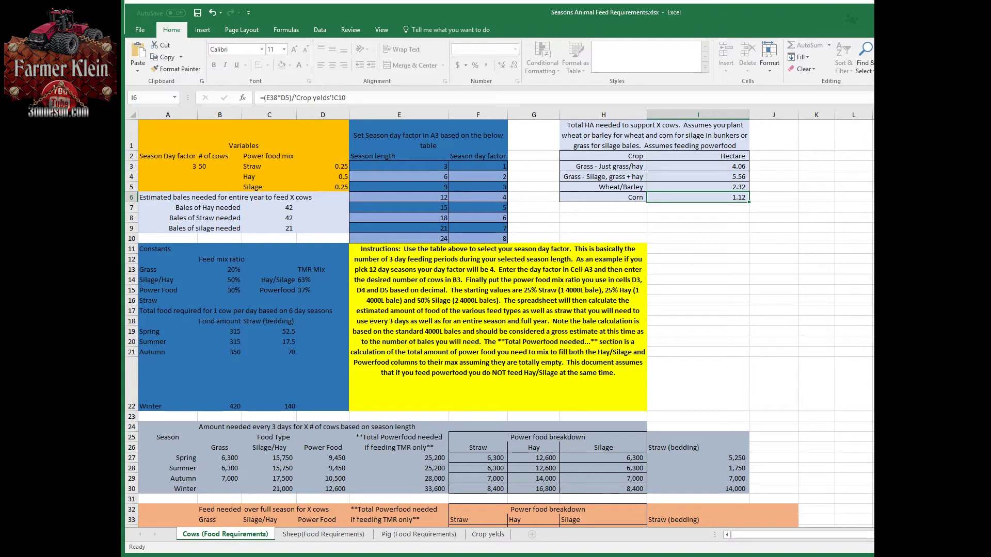
{"action": "left_click", "coordinate": [698, 166]}
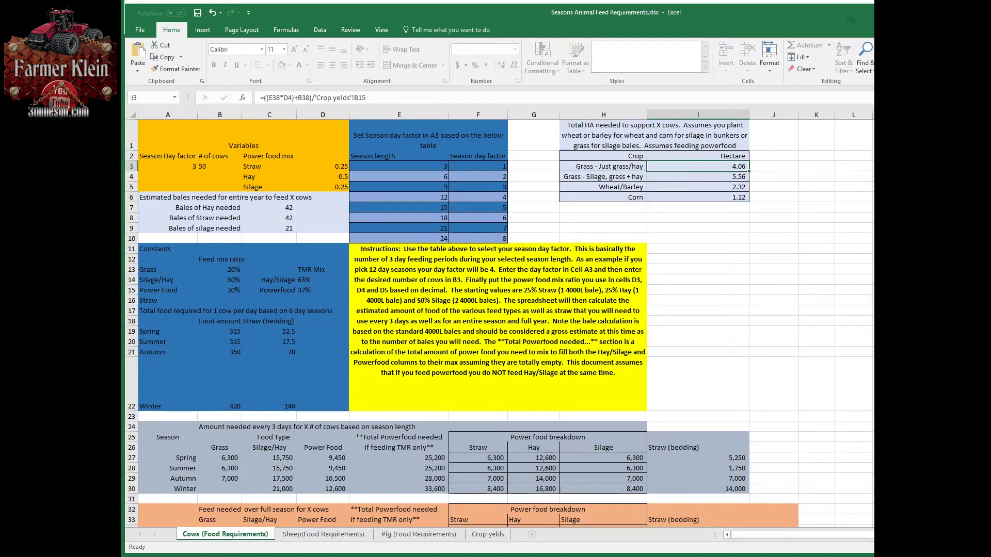
{"action": "left_click", "coordinate": [698, 187]}
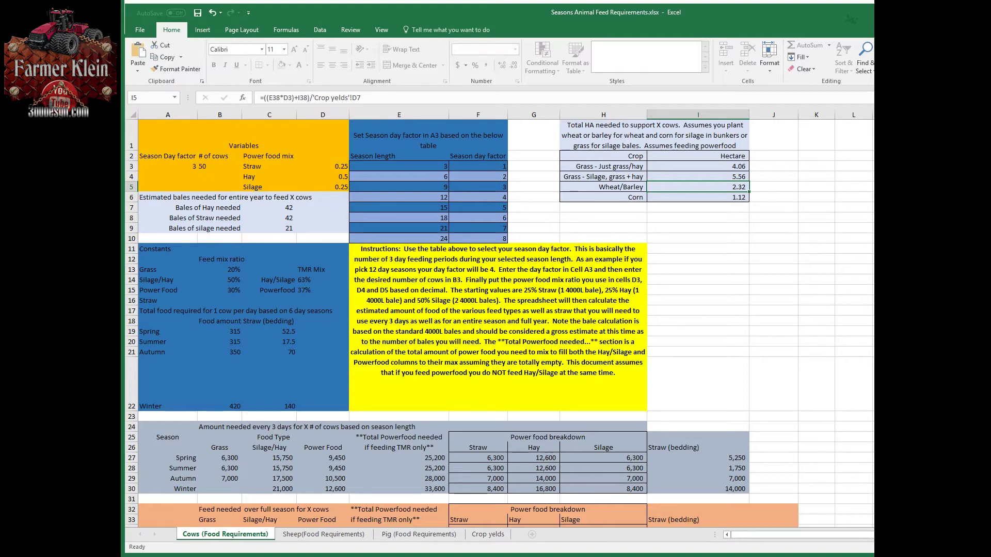
Set the season day factor in A3 to 8 and review the full-season feed table in rows 34 to 38.
{"action": "scroll", "coordinate": [499, 324], "scroll_direction": "down", "scroll_amount": 1}
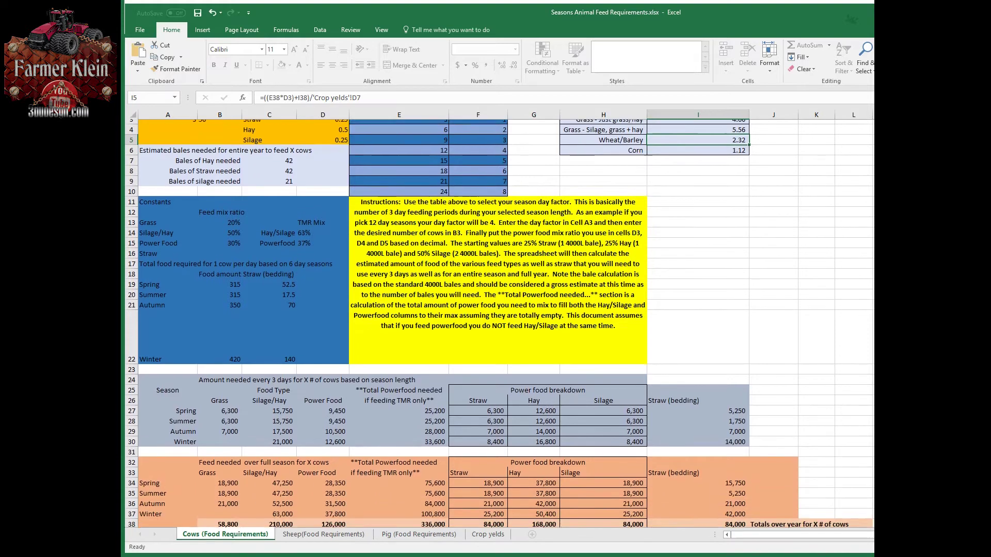
{"action": "scroll", "coordinate": [500, 324], "scroll_direction": "up", "scroll_amount": 1}
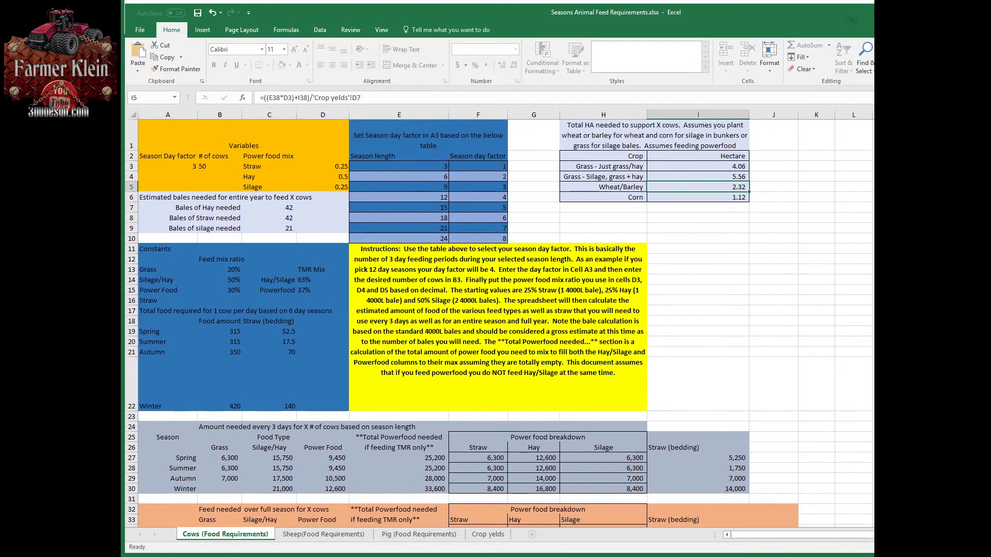
{"action": "scroll", "coordinate": [499, 324], "scroll_direction": "down", "scroll_amount": 1}
{"action": "scroll", "coordinate": [499, 324], "scroll_direction": "up", "scroll_amount": 1}
{"action": "scroll", "coordinate": [499, 318], "scroll_direction": "down", "scroll_amount": 1}
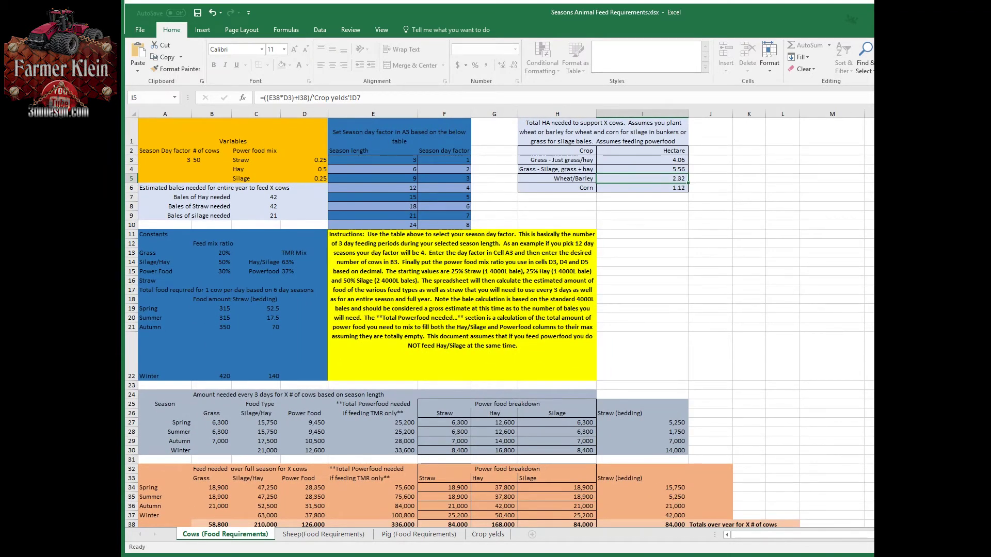
{"action": "scroll", "coordinate": [499, 322], "scroll_direction": "down", "scroll_amount": 1}
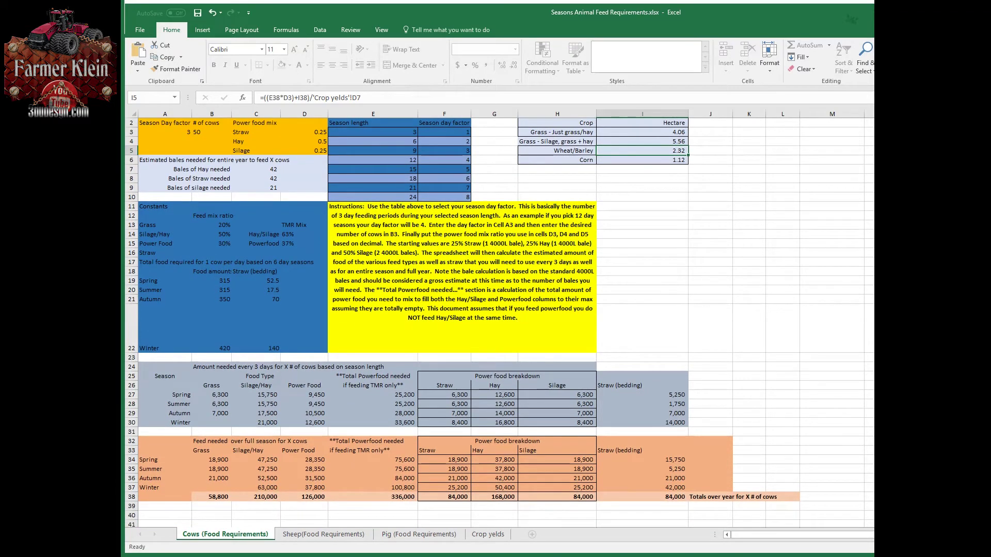
{"action": "left_click", "coordinate": [165, 132]}
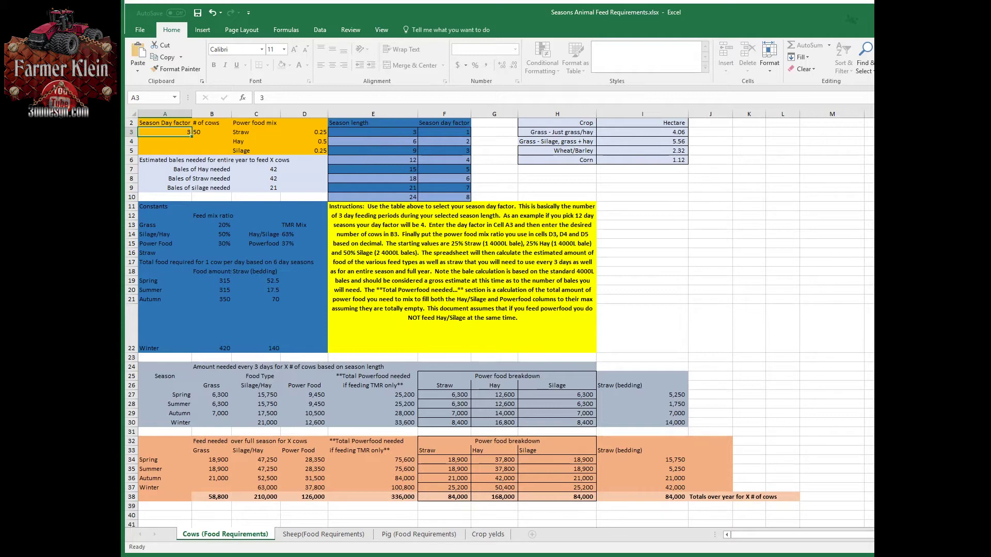
{"action": "type", "text": "8"}
{"action": "key", "text": "Return"}
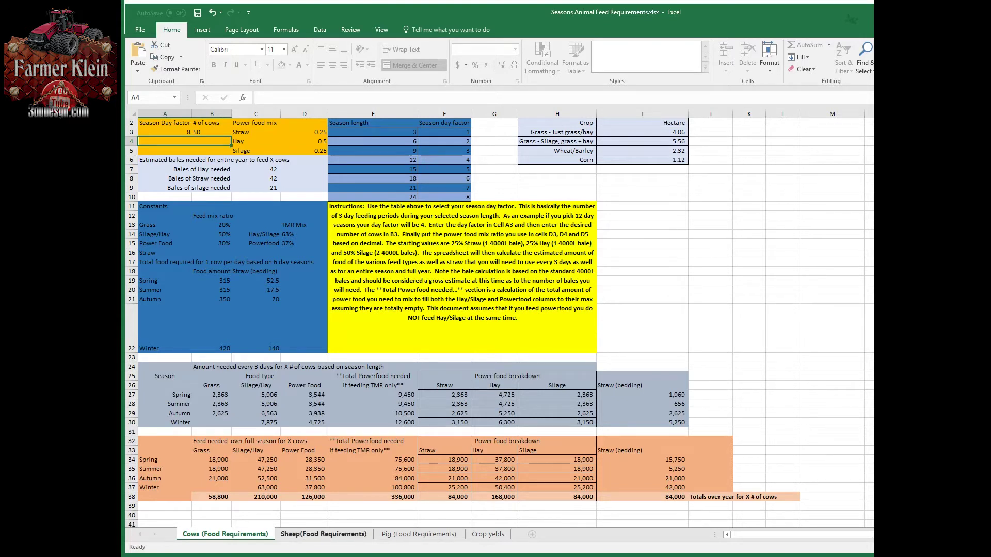
{"action": "left_click_drag", "start_coordinate": [212, 459], "coordinate": [644, 506]}
{"action": "left_click", "coordinate": [643, 488]}
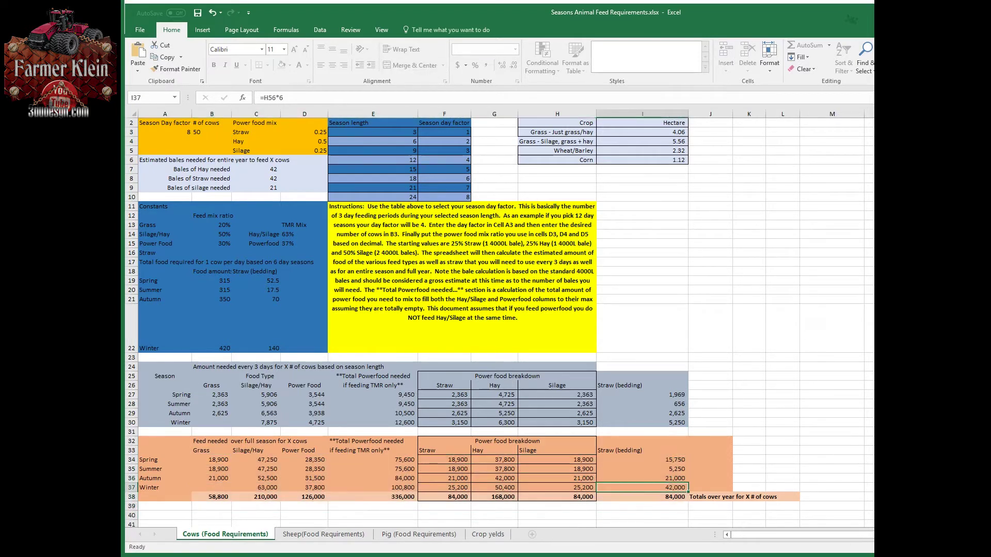
Set the season day factor in A3 to 2, and compare the 3-day table with the full-season table.
{"action": "left_click", "coordinate": [165, 132]}
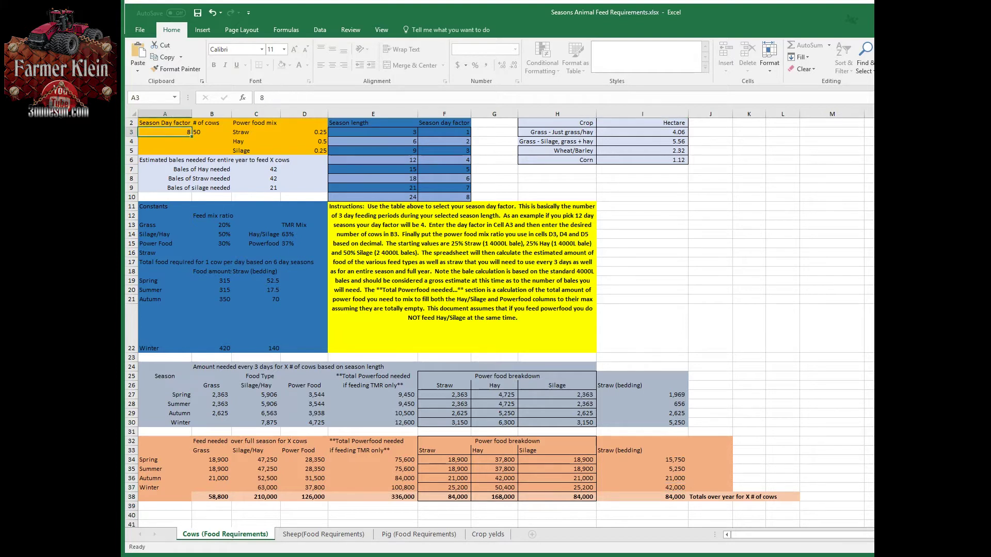
{"action": "type", "text": "20"}
{"action": "key", "text": "BackSpace"}
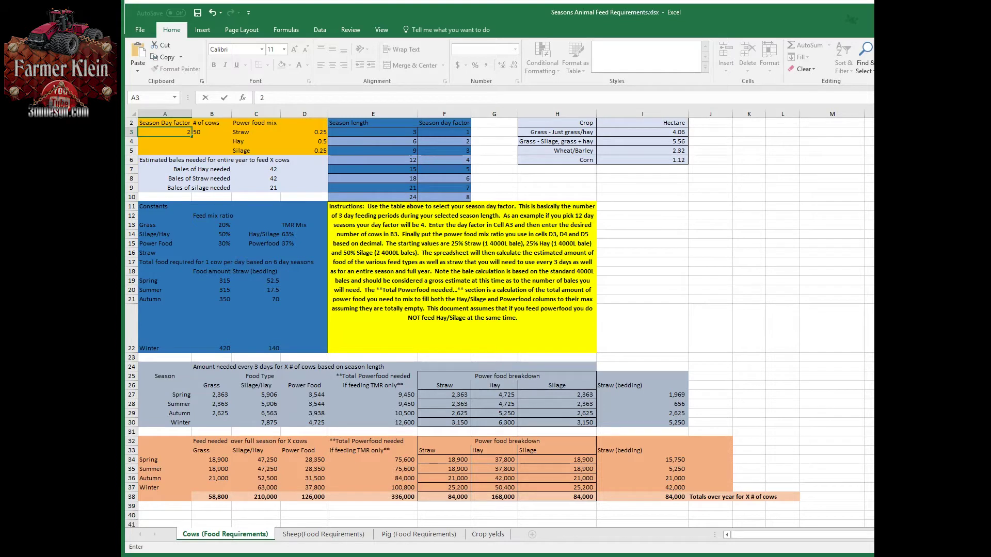
{"action": "key", "text": "Return"}
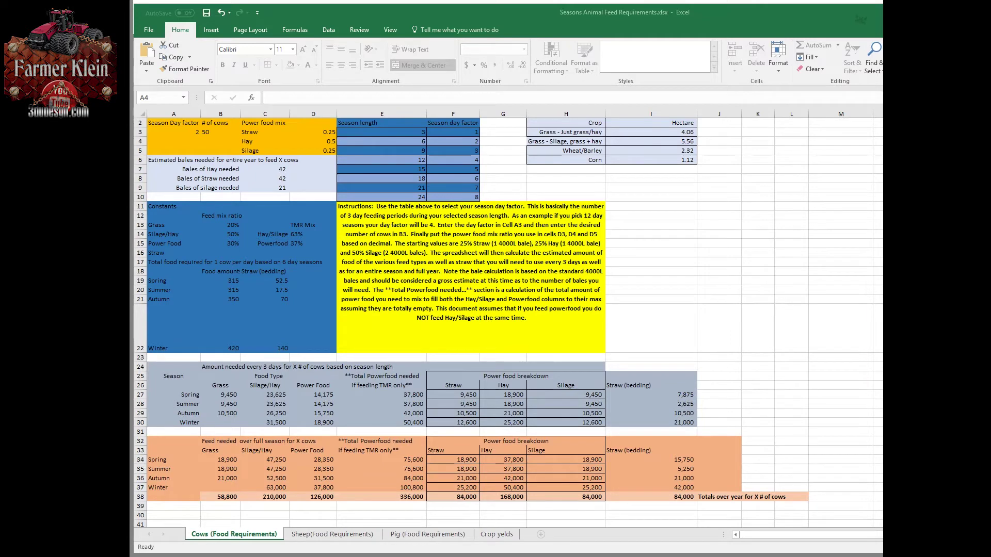
{"action": "mouse_move", "coordinate": [174, 366]}
{"action": "left_mouse_down"}
{"action": "mouse_move", "coordinate": [568, 423]}
{"action": "mouse_move", "coordinate": [671, 424]}
{"action": "left_mouse_up"}
{"action": "left_click_drag", "start_coordinate": [174, 441], "coordinate": [671, 496]}
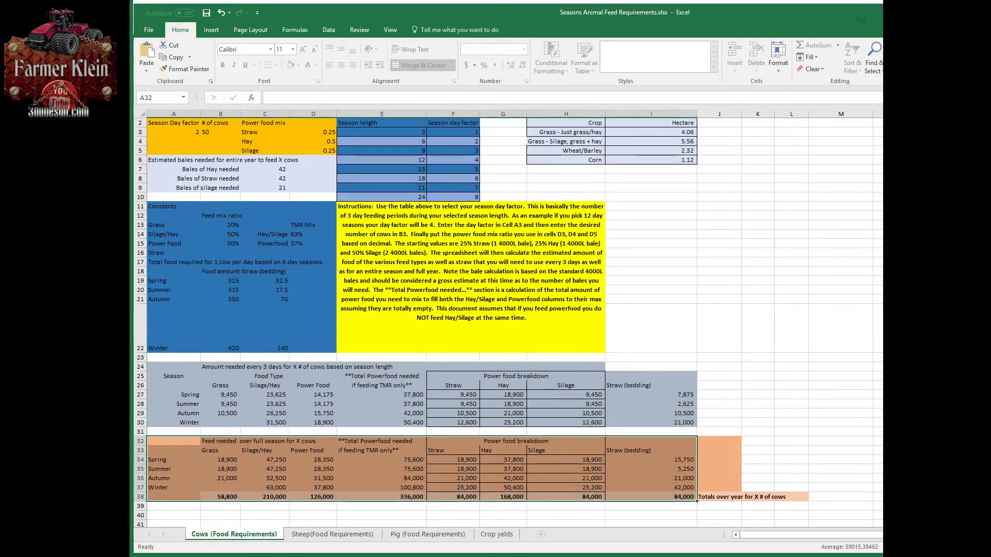
Inspect the Spring row of the 3-day table, from silage/hay in C27 to the TMR-only powerfood total in E27.
{"action": "left_click", "coordinate": [174, 132]}
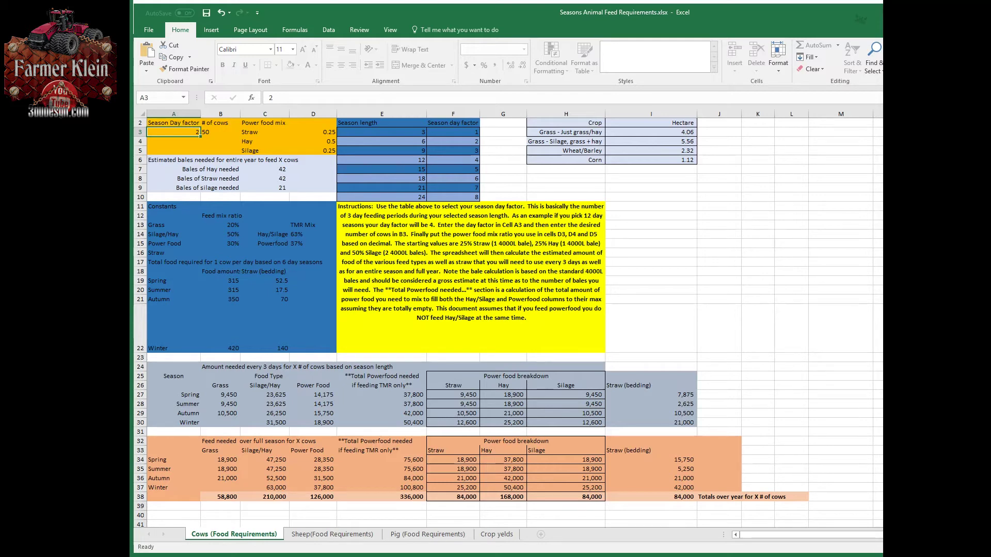
{"action": "key", "text": "Down"}
{"action": "key", "text": "Down"}
{"action": "key", "text": "Down"}
{"action": "key", "text": "Down"}
{"action": "key", "text": "Down"}
{"action": "key", "text": "Down"}
{"action": "key", "text": "Down"}
{"action": "key", "text": "Down"}
{"action": "key", "text": "Down"}
{"action": "key", "text": "Down"}
{"action": "key", "text": "Down"}
{"action": "key", "text": "Down"}
{"action": "key", "text": "Down"}
{"action": "key", "text": "Down"}
{"action": "key", "text": "Down"}
{"action": "key", "text": "Down"}
{"action": "key", "text": "Down"}
{"action": "key", "text": "Down"}
{"action": "key", "text": "Down"}
{"action": "key", "text": "Down"}
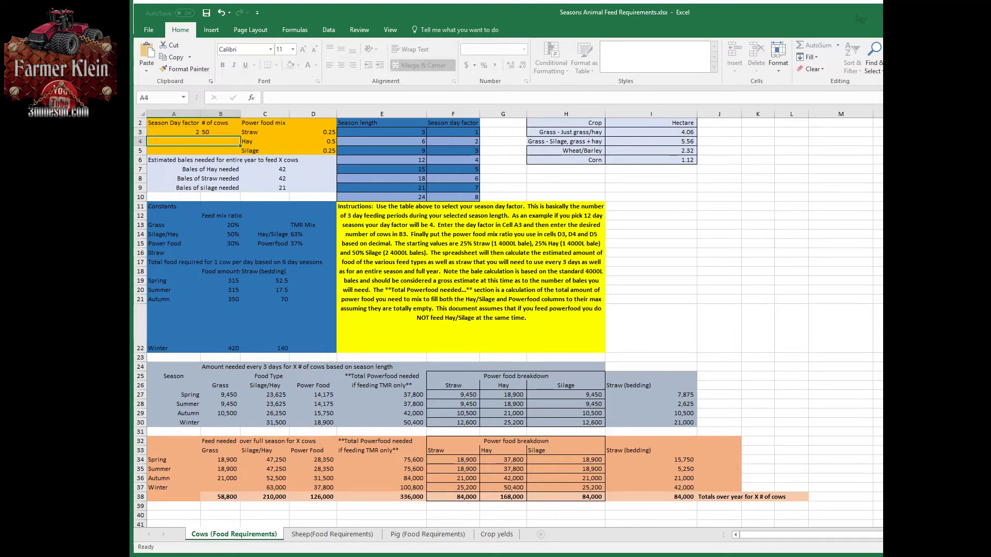
{"action": "key", "text": "Down"}
{"action": "key", "text": "Down"}
{"action": "key", "text": "Down"}
{"action": "key", "text": "Down"}
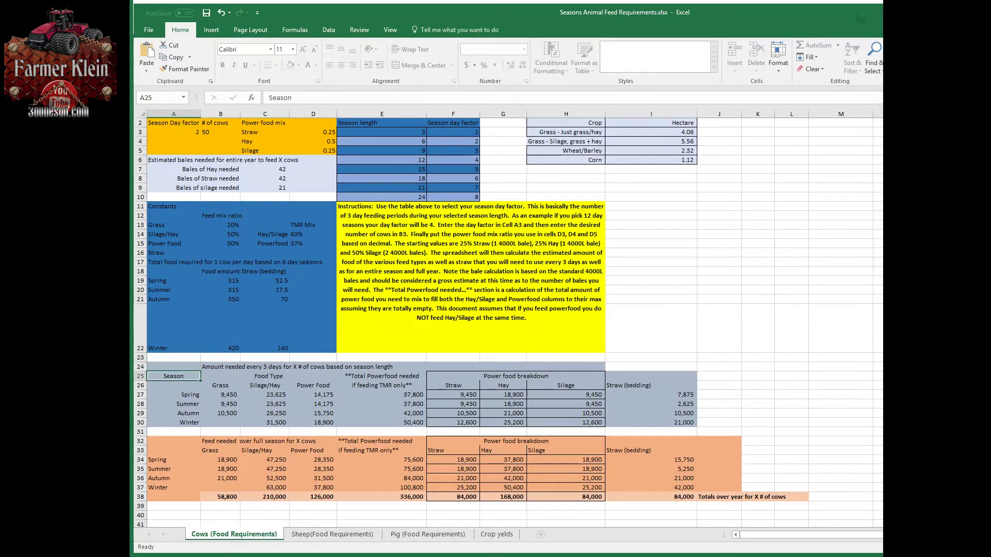
{"action": "key", "text": "Right"}
{"action": "key", "text": "Right"}
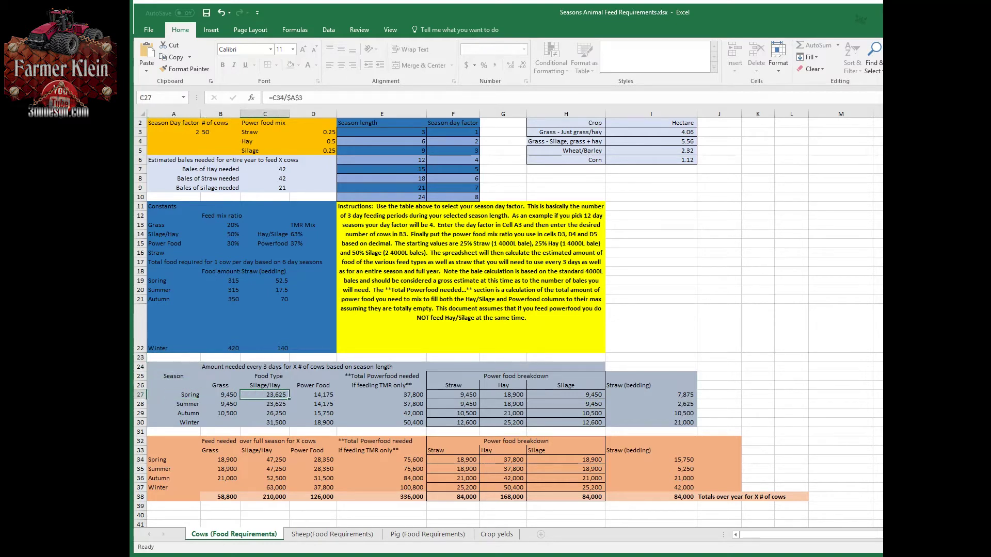
{"action": "key", "text": "Right"}
{"action": "key", "text": "Right"}
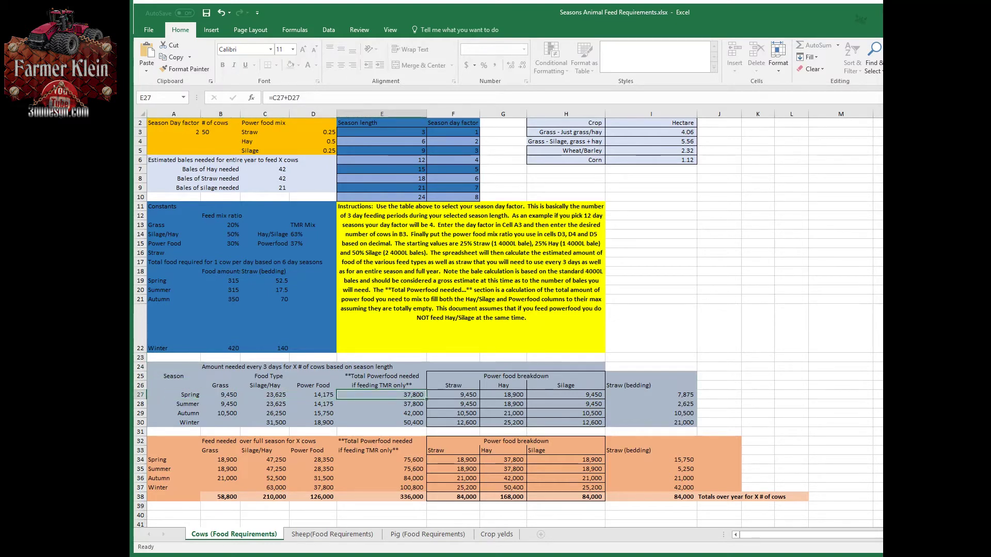
{"action": "key", "text": "Down"}
{"action": "key", "text": "Down"}
Set the season day factor in A3 to 4.
{"action": "key", "text": "Up"}
{"action": "key", "text": "Up"}
{"action": "key", "text": "Up"}
{"action": "key", "text": "Up"}
{"action": "key", "text": "Up"}
{"action": "key", "text": "Up"}
{"action": "key", "text": "Up"}
{"action": "key", "text": "Up"}
{"action": "key", "text": "Up"}
{"action": "key", "text": "Up"}
{"action": "key", "text": "Up"}
{"action": "key", "text": "Up"}
{"action": "key", "text": "Up"}
{"action": "key", "text": "Up"}
{"action": "key", "text": "Up"}
{"action": "key", "text": "Up"}
{"action": "key", "text": "Up"}
{"action": "key", "text": "Down"}
{"action": "key", "text": "Down"}
{"action": "key", "text": "Left"}
{"action": "key", "text": "Left"}
{"action": "key", "text": "Left"}
{"action": "key", "text": "Left"}
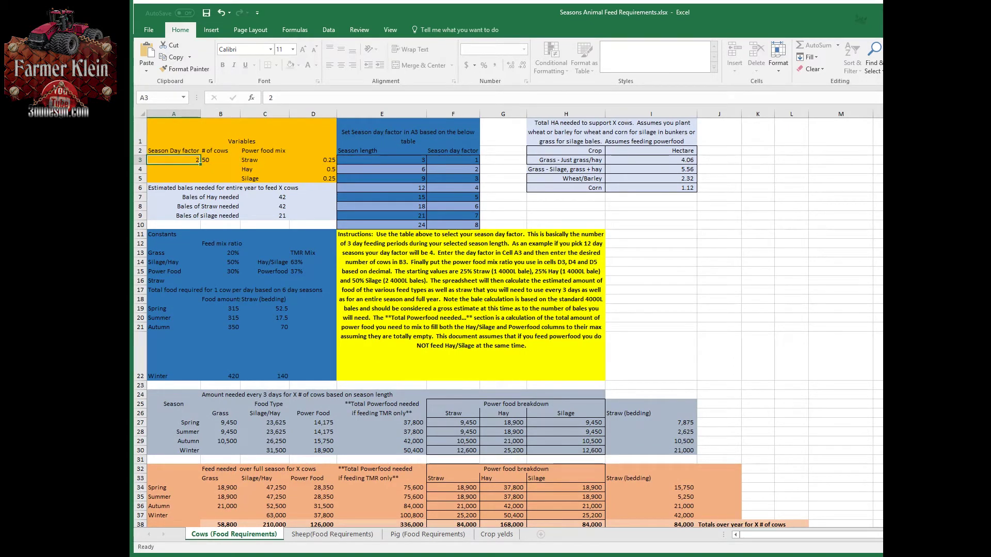
{"action": "type", "text": "4"}
{"action": "key", "text": "Return"}
{"action": "key", "text": "Return"}
Check the Spring TMR-only powerfood total for 3 days in E27 using the season day factor of 4.
{"action": "key", "text": "Down"}
{"action": "key", "text": "Down"}
{"action": "key", "text": "Down"}
{"action": "key", "text": "Down"}
{"action": "key", "text": "Down"}
{"action": "key", "text": "Down"}
{"action": "key", "text": "Down"}
{"action": "key", "text": "Down"}
{"action": "key", "text": "Down"}
{"action": "key", "text": "Down"}
{"action": "key", "text": "Down"}
{"action": "key", "text": "Down"}
{"action": "key", "text": "Down"}
{"action": "key", "text": "Down"}
{"action": "key", "text": "Down"}
{"action": "key", "text": "Down"}
{"action": "key", "text": "Down"}
{"action": "key", "text": "Down"}
{"action": "key", "text": "Down"}
{"action": "key", "text": "Down"}
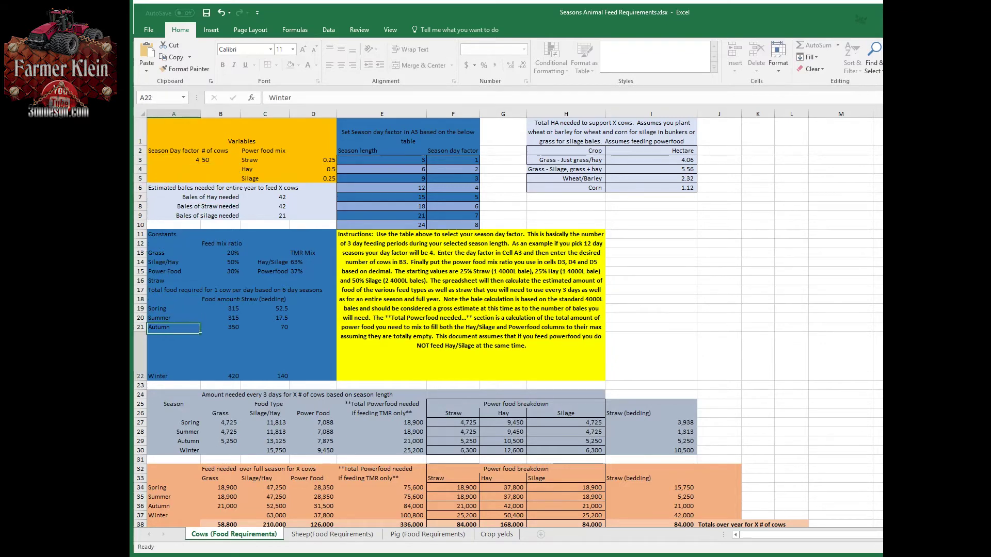
{"action": "key", "text": "Down"}
{"action": "key", "text": "Right"}
{"action": "key", "text": "Right"}
{"action": "key", "text": "Right"}
{"action": "key", "text": "Right"}
{"action": "key", "text": "Down"}
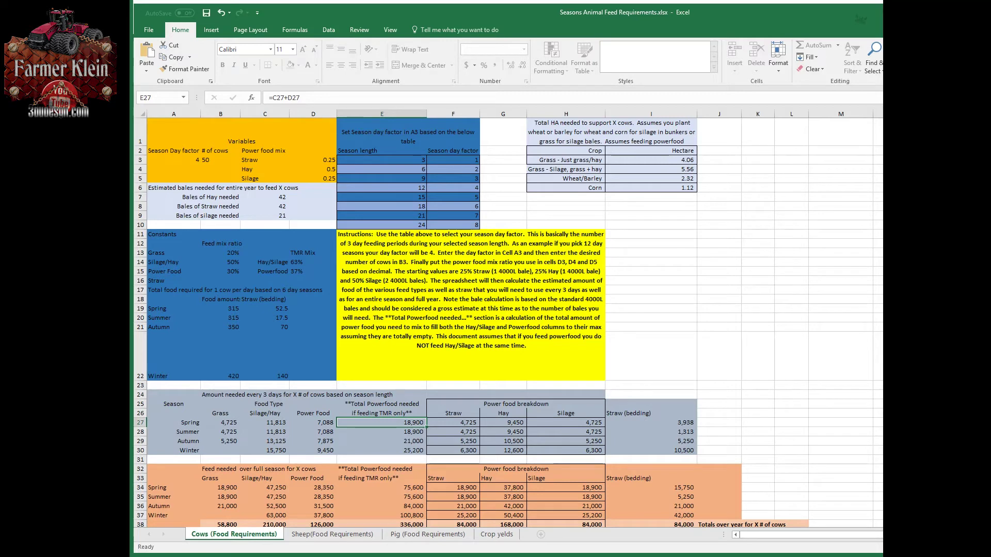
Set the season day factor in A3 to 1 to model 3-day seasons.
{"action": "key", "text": "Up"}
{"action": "key", "text": "Up"}
{"action": "key", "text": "Up"}
{"action": "key", "text": "Up"}
{"action": "key", "text": "Up"}
{"action": "key", "text": "Up"}
{"action": "key", "text": "Up"}
{"action": "key", "text": "Up"}
{"action": "key", "text": "Up"}
{"action": "key", "text": "Up"}
{"action": "key", "text": "Up"}
{"action": "key", "text": "Up"}
{"action": "key", "text": "Up"}
{"action": "key", "text": "Up"}
{"action": "key", "text": "Left"}
{"action": "key", "text": "Down"}
{"action": "key", "text": "Down"}
{"action": "key", "text": "Left"}
{"action": "key", "text": "Left"}
{"action": "key", "text": "Left"}
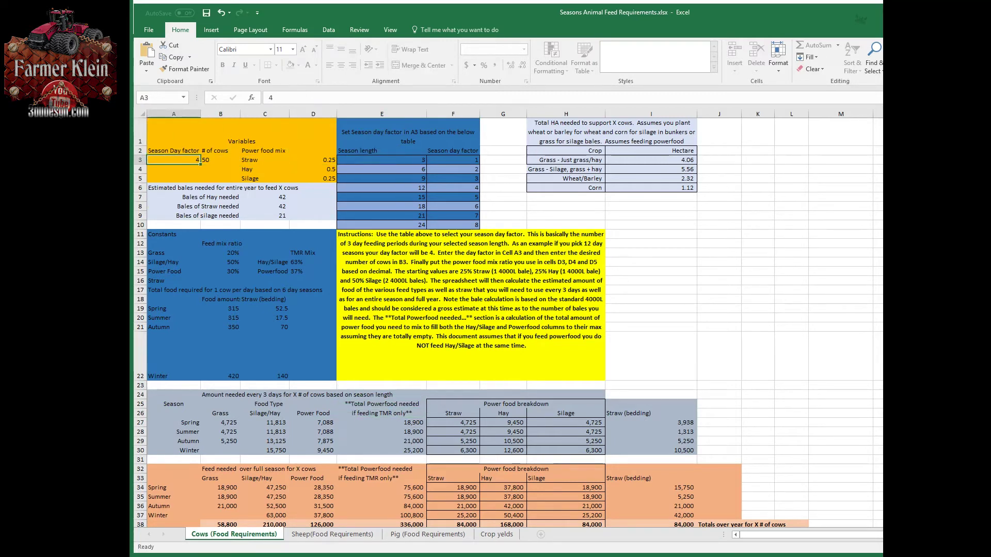
{"action": "type", "text": "1"}
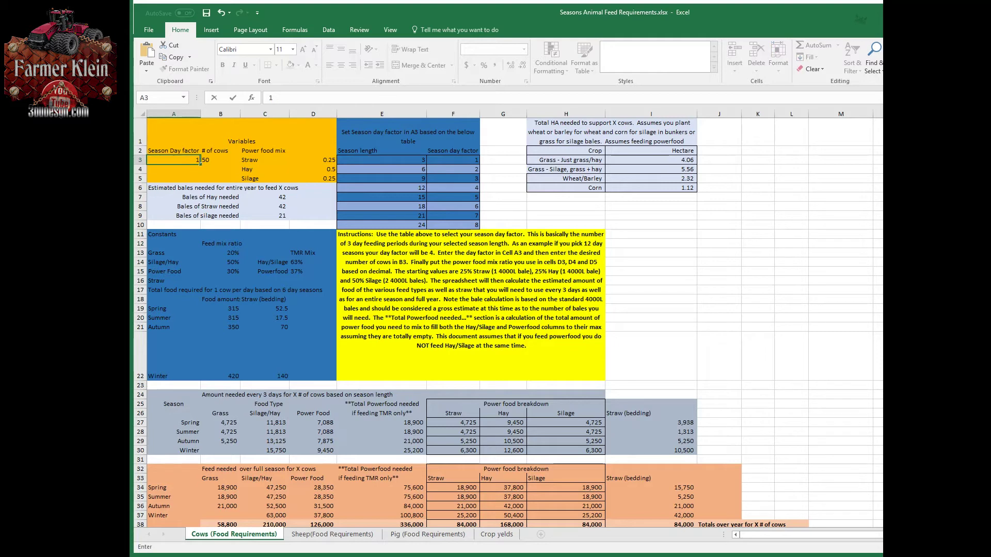
{"action": "key", "text": "Return"}
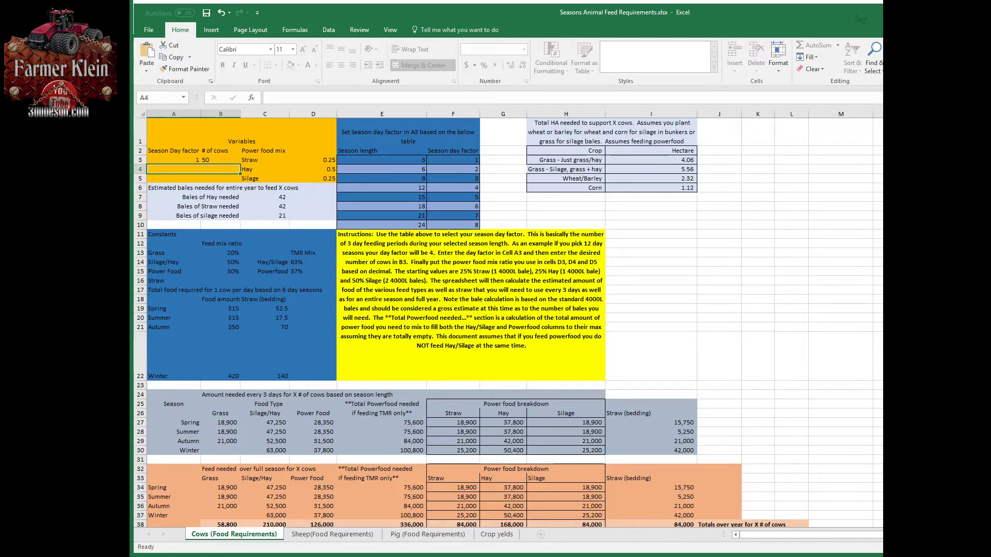
Set the season day factor in A3 to 8 to model 24-day seasons.
{"action": "left_click", "coordinate": [173, 160]}
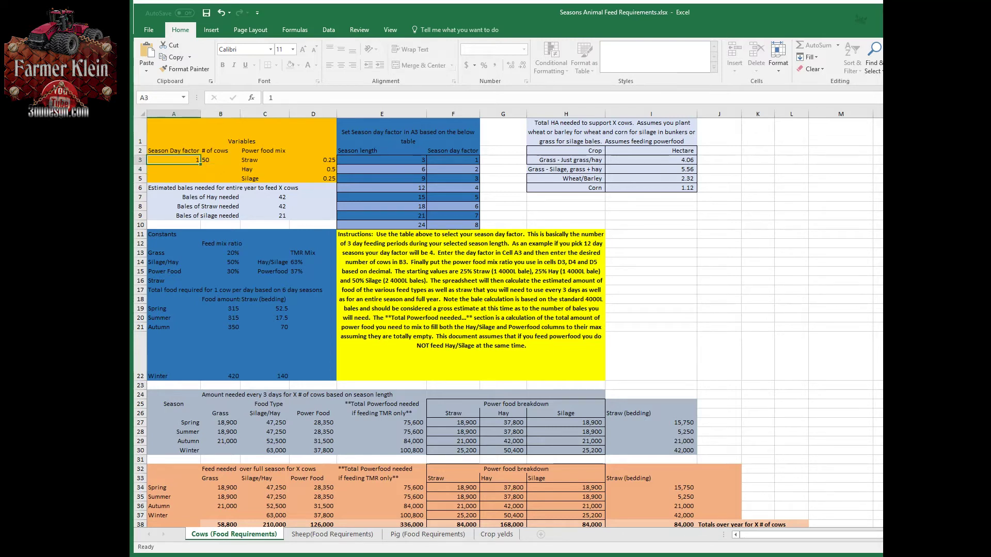
{"action": "type", "text": "8"}
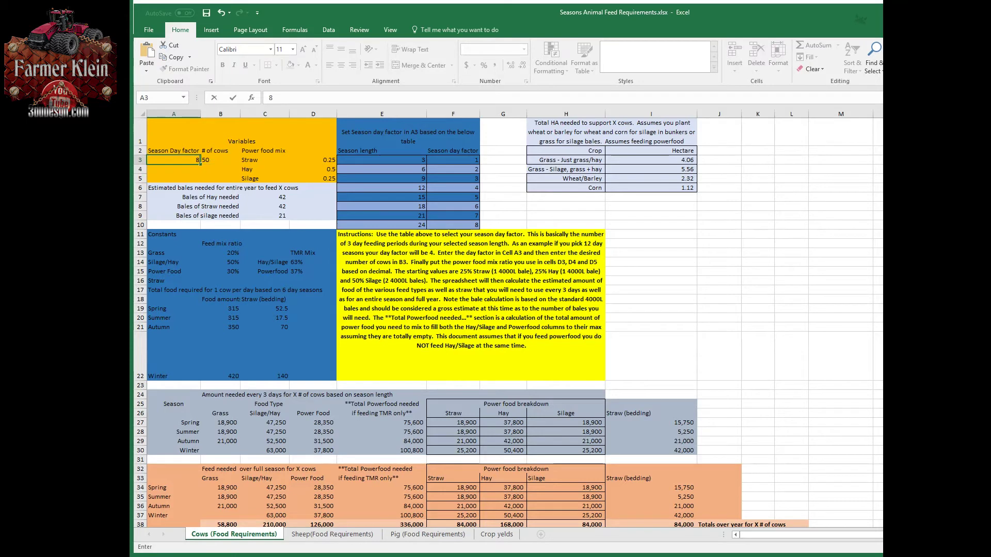
{"action": "key", "text": "Return"}
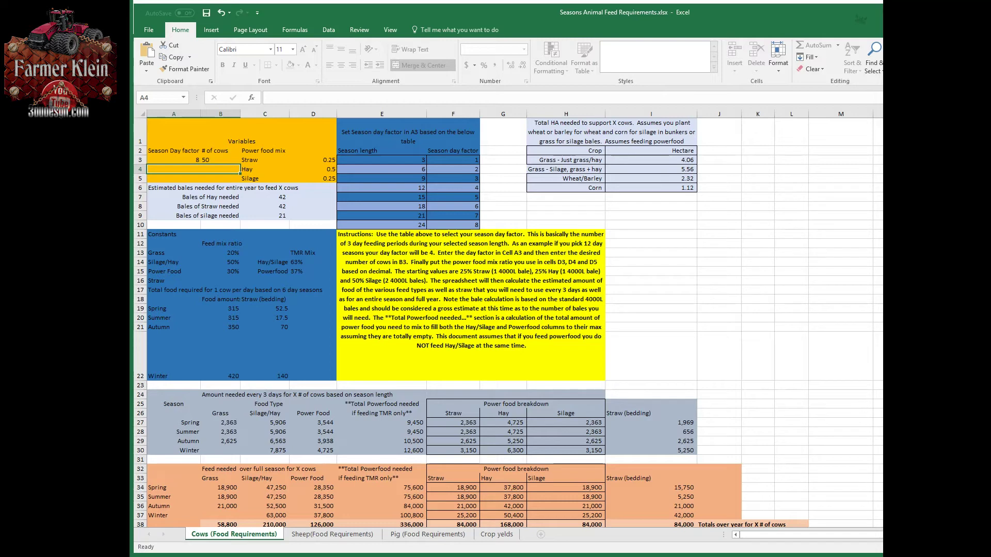
Set the number of cows in B3 to 100.
{"action": "left_click", "coordinate": [174, 160]}
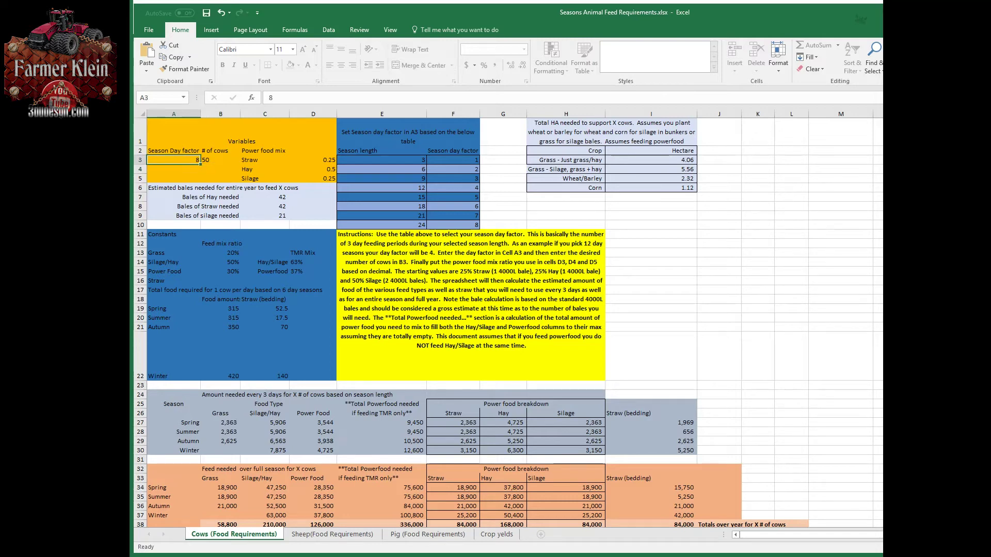
{"action": "left_click", "coordinate": [220, 160]}
{"action": "type", "text": "00"}
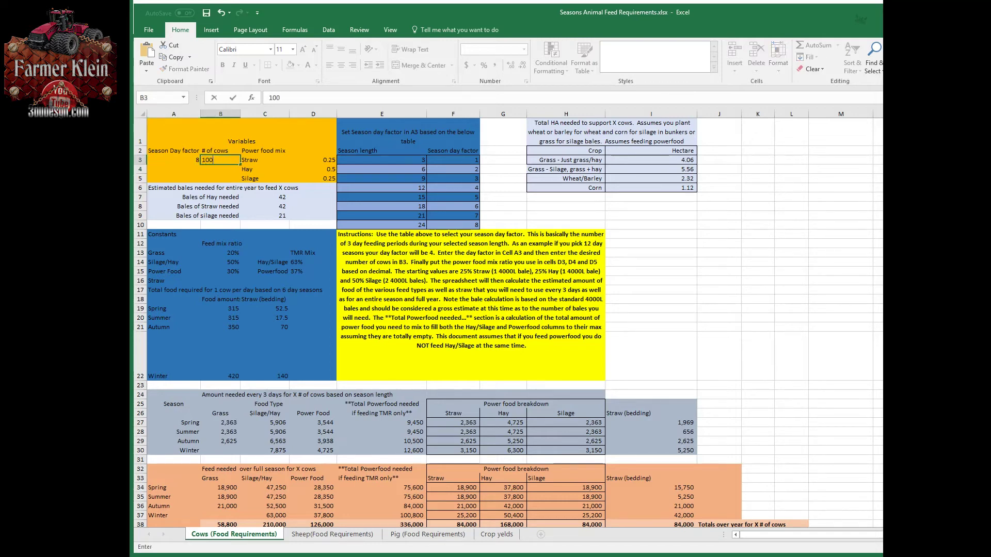
{"action": "key", "text": "Return"}
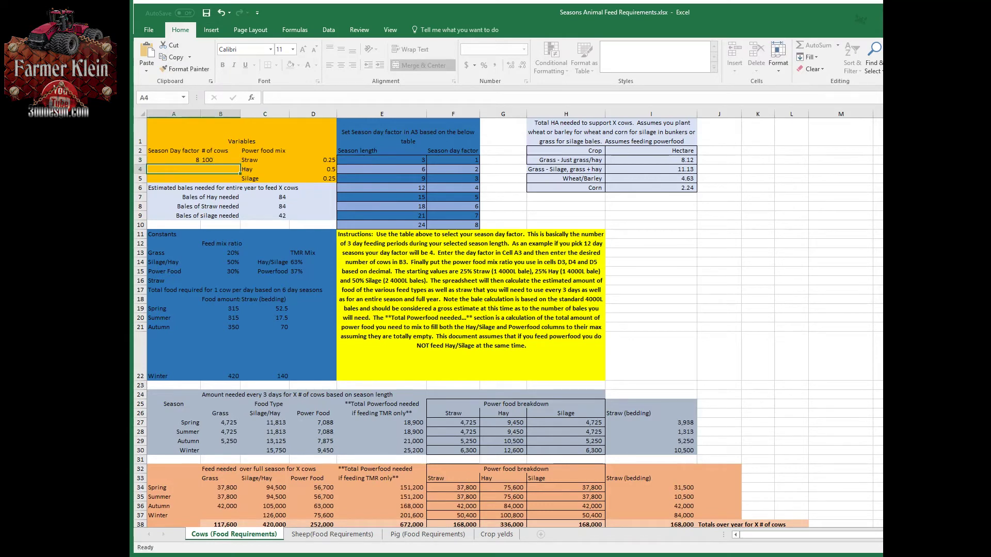
Set the season day factor in A3 to 4 for 12-day seasons.
{"action": "left_click", "coordinate": [174, 160]}
{"action": "type", "text": "4"}
{"action": "key", "text": "Return"}
Inspect the estimated yearly bales of hay, straw and silage in C7 to C9.
{"action": "key", "text": "Down"}
{"action": "key", "text": "Down"}
{"action": "key", "text": "Down"}
{"action": "key", "text": "Right"}
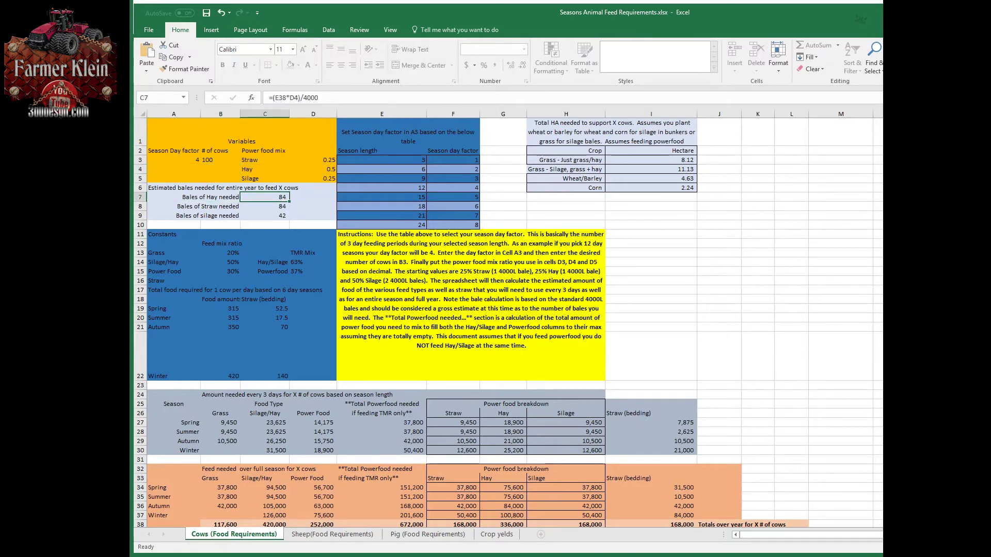
{"action": "key", "text": "Down"}
{"action": "key", "text": "Down"}
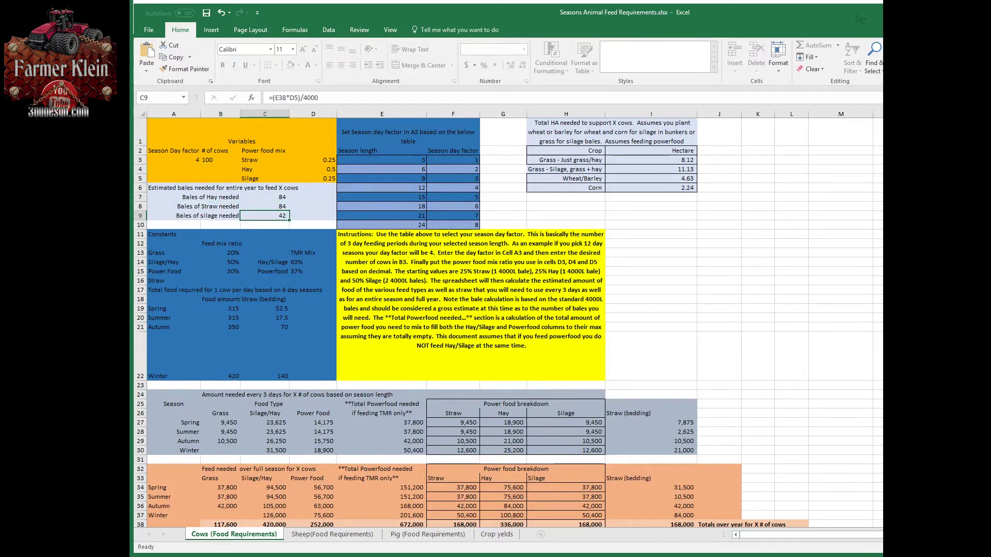
Change the power food mix to 0.25 hay in D4 and 0.5 silage in D5.
{"action": "key", "text": "Up"}
{"action": "key", "text": "Up"}
{"action": "key", "text": "Up"}
{"action": "key", "text": "Up"}
{"action": "key", "text": "Up"}
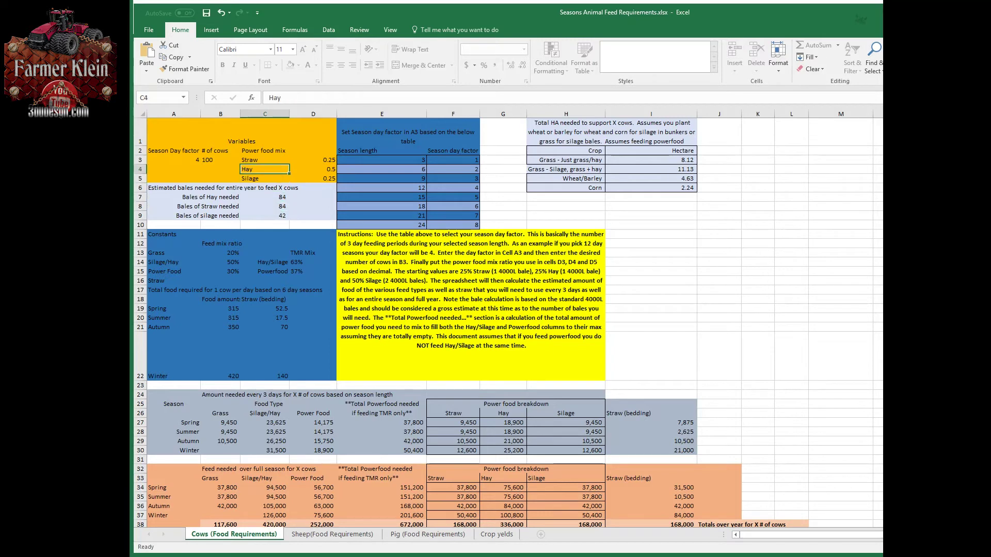
{"action": "key", "text": "Right"}
{"action": "type", "text": "0.25"}
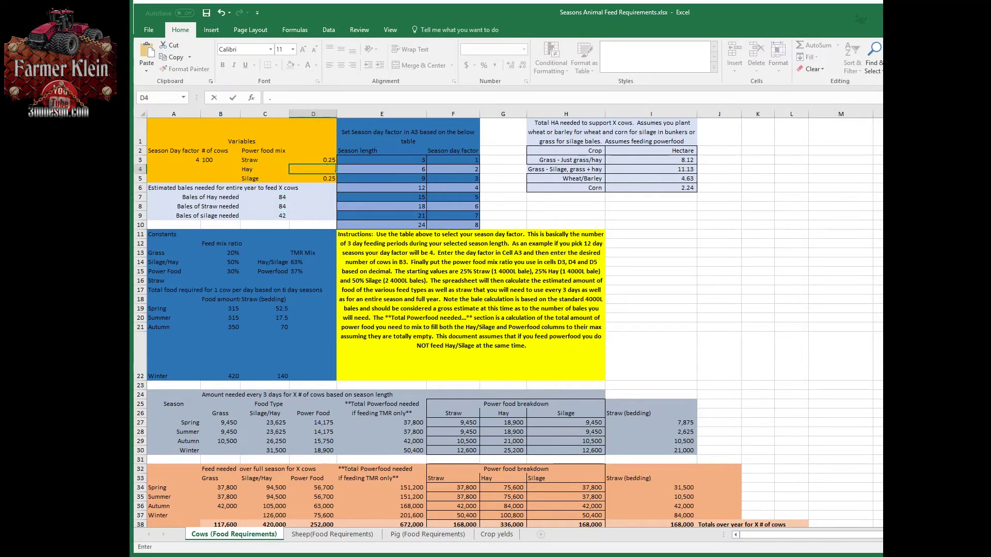
{"action": "key", "text": "Return"}
{"action": "type", "text": ".5"}
{"action": "key", "text": "Return"}
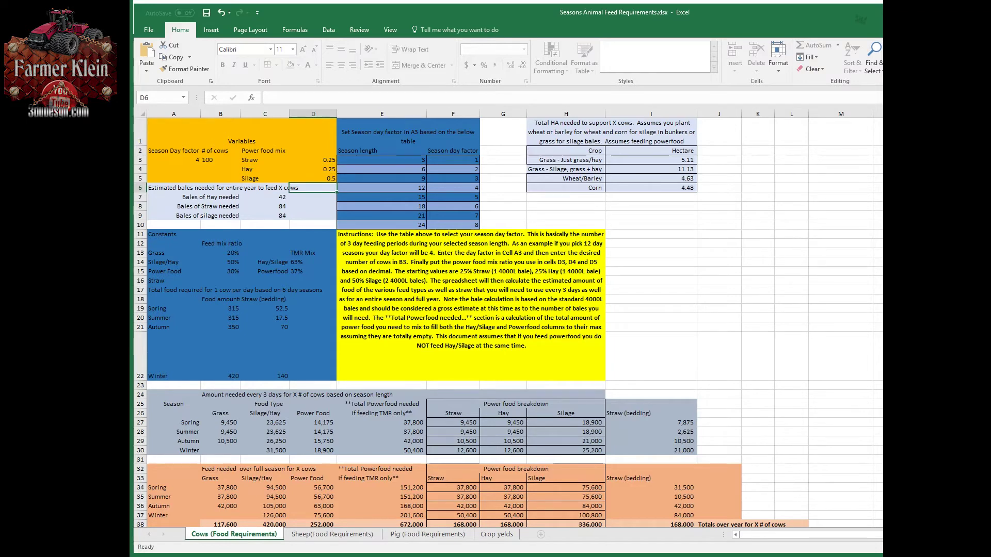
Review how the new power food mix affects the estimated yearly bales of hay, straw and silage.
{"action": "key", "text": "Down"}
{"action": "key", "text": "Down"}
{"action": "key", "text": "Down"}
{"action": "key", "text": "Down"}
{"action": "key", "text": "Down"}
{"action": "key", "text": "Down"}
{"action": "key", "text": "Down"}
{"action": "key", "text": "Down"}
{"action": "key", "text": "Down"}
{"action": "key", "text": "Down"}
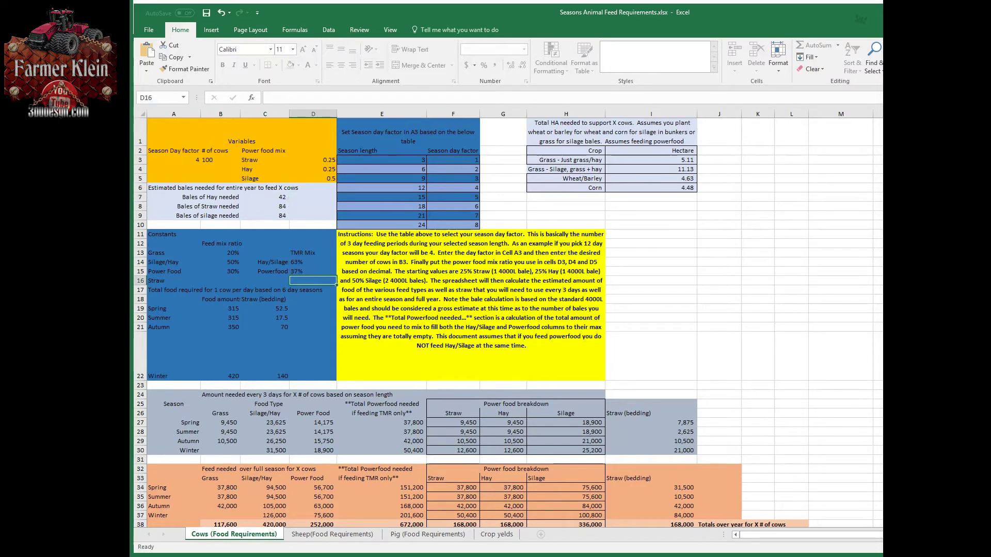
{"action": "key", "text": "Up"}
{"action": "key", "text": "Up"}
{"action": "key", "text": "Up"}
{"action": "key", "text": "Up"}
{"action": "key", "text": "Up"}
{"action": "key", "text": "Up"}
{"action": "key", "text": "Up"}
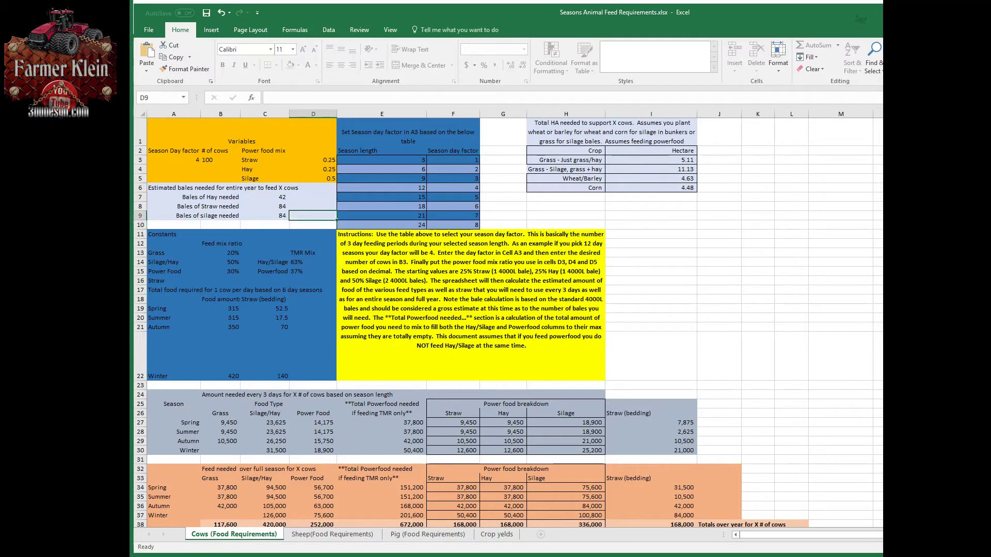
{"action": "key", "text": "Left"}
{"action": "key", "text": "Up"}
{"action": "key", "text": "Up"}
Examine the 3-day table's power food breakdown, straw bedding and Spring power food amount in D27.
{"action": "key", "text": "Down"}
{"action": "key", "text": "Down"}
{"action": "key", "text": "Down"}
{"action": "key", "text": "Down"}
{"action": "key", "text": "Down"}
{"action": "key", "text": "Down"}
{"action": "key", "text": "Down"}
{"action": "key", "text": "Down"}
{"action": "key", "text": "Down"}
{"action": "key", "text": "Down"}
{"action": "key", "text": "Down"}
{"action": "key", "text": "Down"}
{"action": "key", "text": "Down"}
{"action": "key", "text": "Down"}
{"action": "key", "text": "Down"}
{"action": "key", "text": "Down"}
{"action": "key", "text": "Down"}
{"action": "key", "text": "Down"}
{"action": "key", "text": "Down"}
{"action": "key", "text": "Down"}
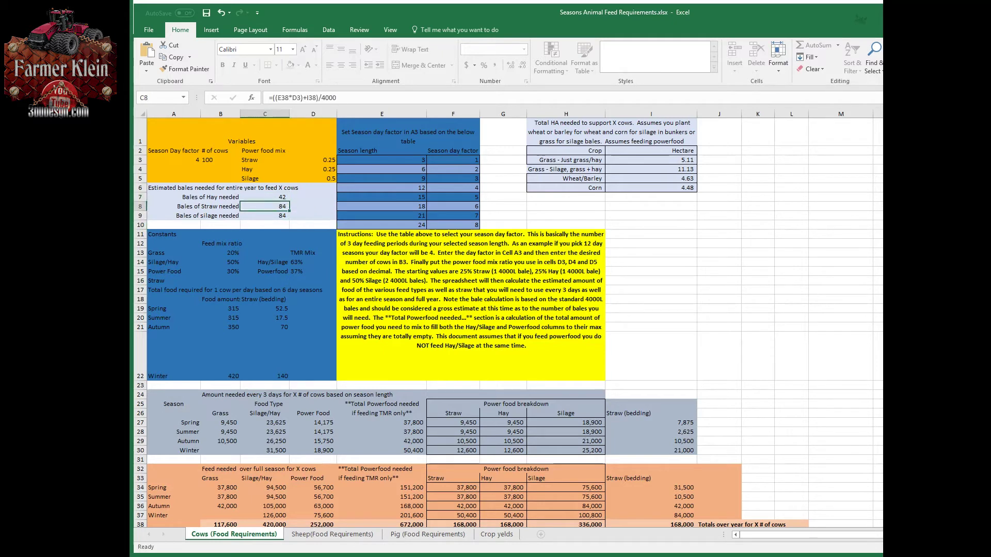
{"action": "key", "text": "Right"}
{"action": "key", "text": "Right"}
{"action": "key", "text": "Right"}
{"action": "key", "text": "Right"}
{"action": "key", "text": "Right"}
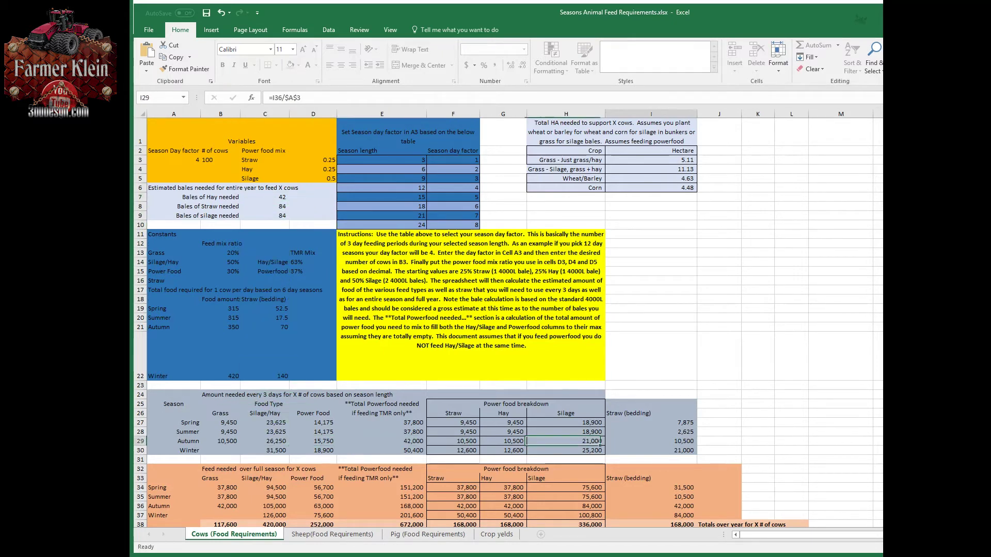
{"action": "key", "text": "Up"}
{"action": "key", "text": "Up"}
{"action": "key", "text": "Left"}
{"action": "key", "text": "Left"}
{"action": "key", "text": "Left"}
{"action": "key", "text": "Left"}
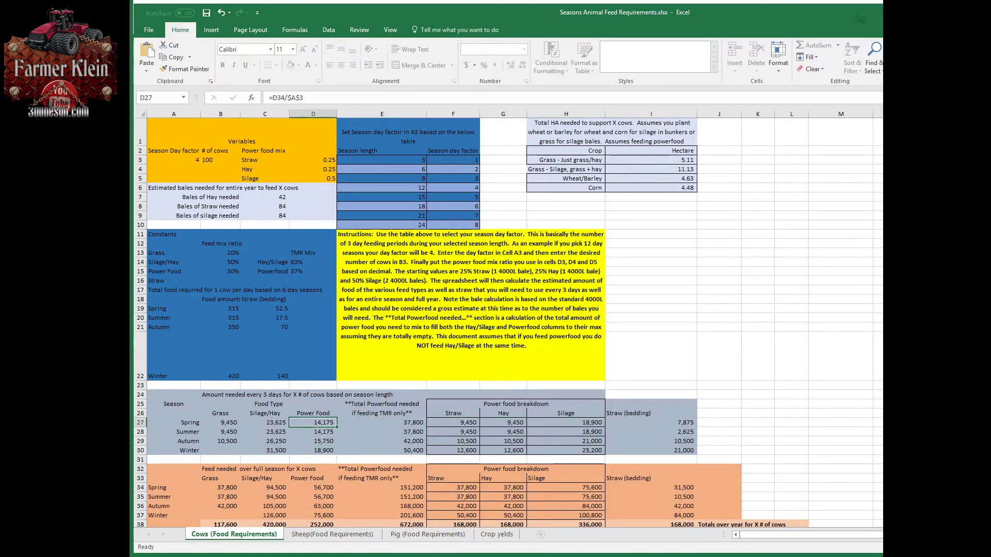
Review the yearly cow feed totals in row 38, including the TMR-only total in E38, and return to the Variables heading in A1.
{"action": "key", "text": "Down"}
{"action": "key", "text": "Down"}
{"action": "key", "text": "Down"}
{"action": "key", "text": "Down"}
{"action": "key", "text": "Down"}
{"action": "key", "text": "Down"}
{"action": "key", "text": "Down"}
{"action": "key", "text": "Down"}
{"action": "key", "text": "Down"}
{"action": "key", "text": "Down"}
{"action": "key", "text": "Right"}
{"action": "key", "text": "Down"}
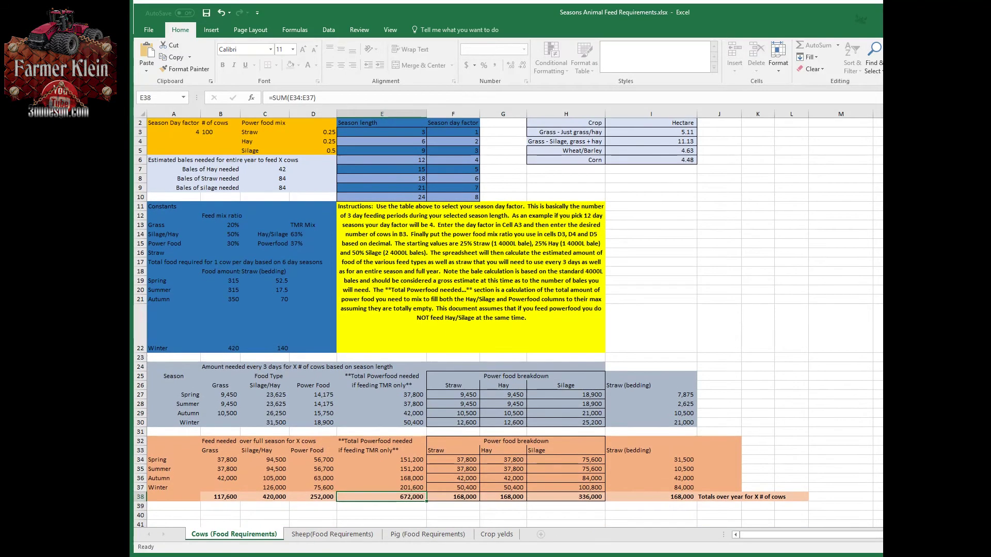
{"action": "key", "text": "Right"}
{"action": "key", "text": "Right"}
{"action": "key", "text": "Right"}
{"action": "key", "text": "Left"}
{"action": "key", "text": "Left"}
{"action": "key", "text": "Left"}
{"action": "key", "text": "Left"}
{"action": "key", "text": "Left"}
{"action": "key", "text": "Left"}
{"action": "key", "text": "Left"}
{"action": "key", "text": "Up"}
{"action": "key", "text": "Up"}
{"action": "key", "text": "Up"}
{"action": "key", "text": "Up"}
{"action": "key", "text": "Up"}
{"action": "key", "text": "Up"}
{"action": "key", "text": "Up"}
{"action": "key", "text": "Up"}
{"action": "key", "text": "Up"}
{"action": "key", "text": "Up"}
{"action": "key", "text": "Up"}
{"action": "key", "text": "Up"}
{"action": "key", "text": "Up"}
{"action": "key", "text": "Up"}
{"action": "key", "text": "Up"}
{"action": "key", "text": "Up"}
{"action": "key", "text": "Up"}
{"action": "key", "text": "Up"}
{"action": "key", "text": "Up"}
{"action": "key", "text": "Up"}
{"action": "key", "text": "Up"}
{"action": "key", "text": "Up"}
{"action": "key", "text": "Up"}
{"action": "key", "text": "Up"}
{"action": "key", "text": "Up"}
{"action": "key", "text": "Up"}
{"action": "key", "text": "Up"}
{"action": "key", "text": "Up"}
{"action": "key", "text": "Up"}
{"action": "key", "text": "Up"}
{"action": "key", "text": "Up"}
{"action": "key", "text": "Up"}
{"action": "key", "text": "Up"}
{"action": "key", "text": "Up"}
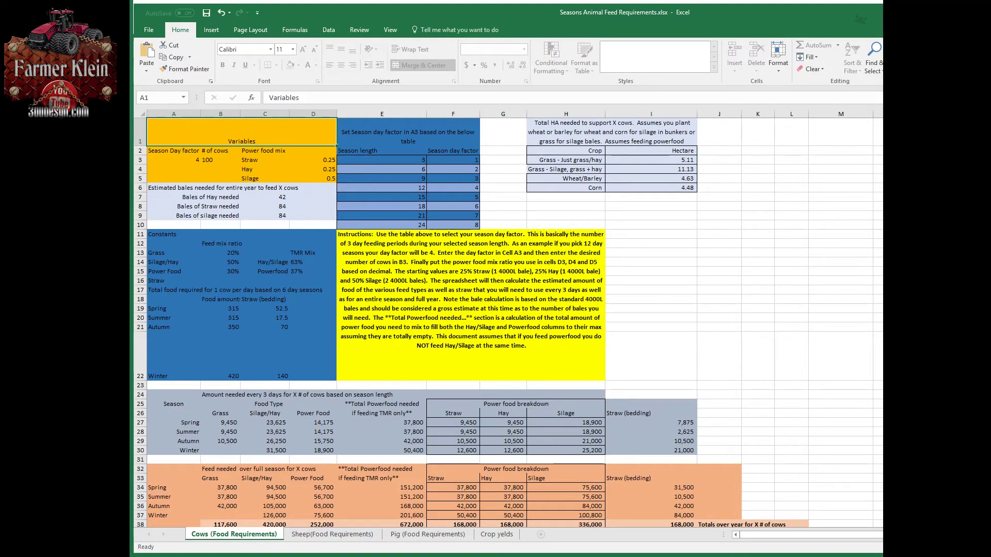
On the Sheep(Food Requirements) sheet, set the season day factor in A3 to 4 and select the number of sheep in B3.
{"action": "left_click", "coordinate": [332, 535]}
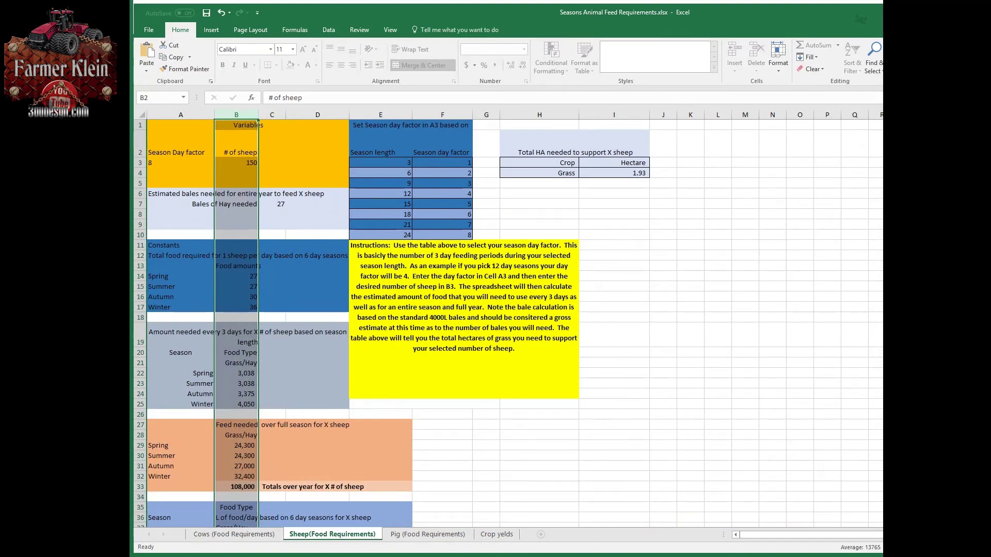
{"action": "left_click", "coordinate": [202, 183]}
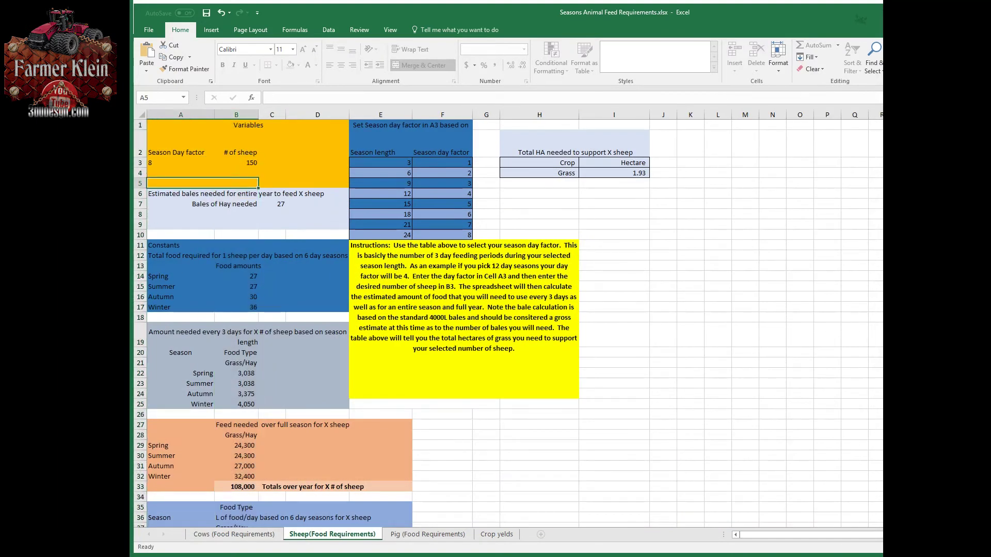
{"action": "left_click", "coordinate": [180, 163]}
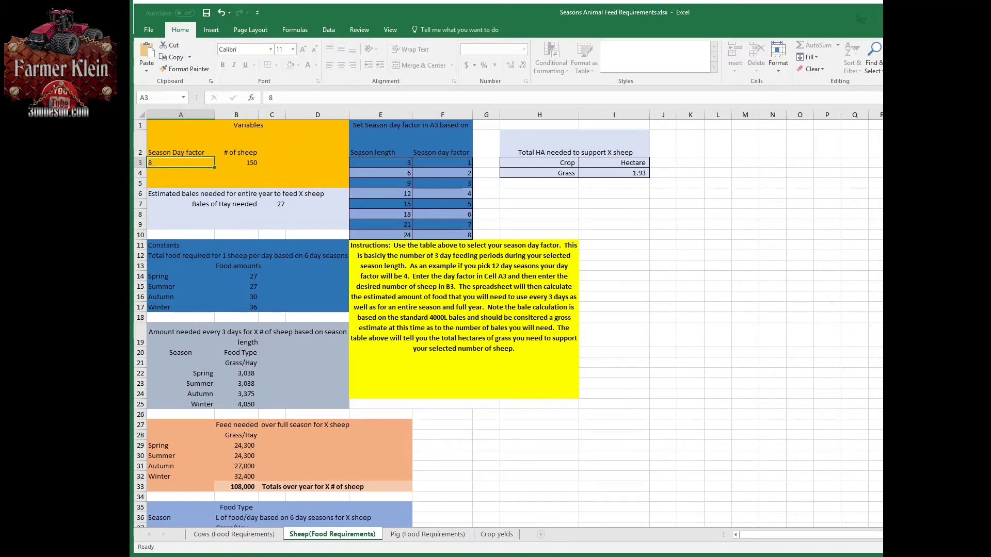
{"action": "type", "text": "4"}
{"action": "left_click", "coordinate": [236, 163]}
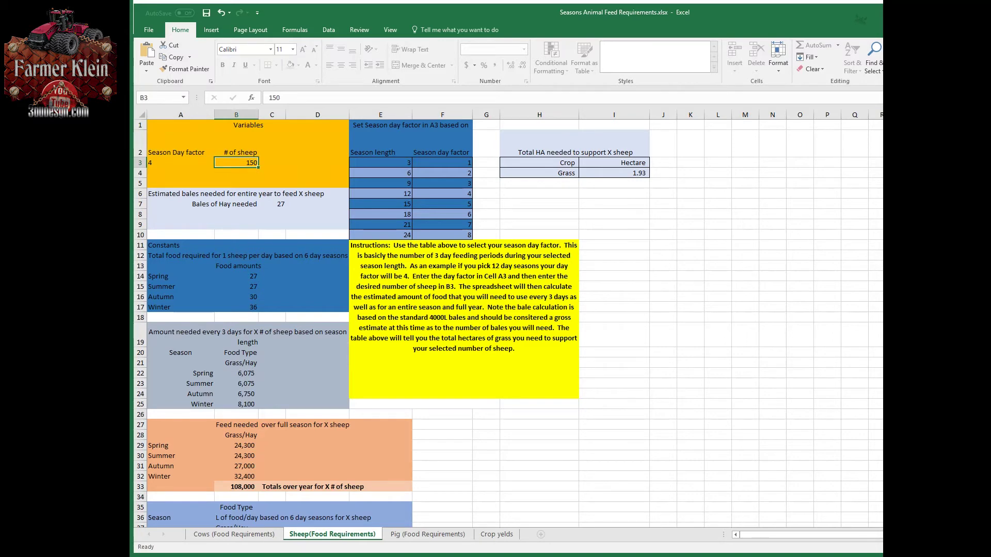
Set the number of sheep in B3 to 50 and keep that cell selected.
{"action": "type", "text": "50"}
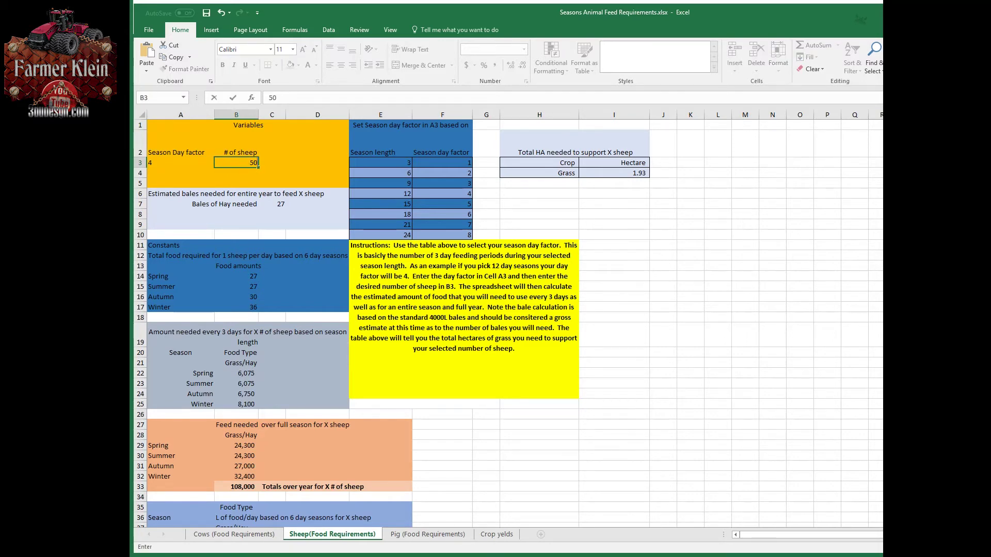
{"action": "key", "text": "Return"}
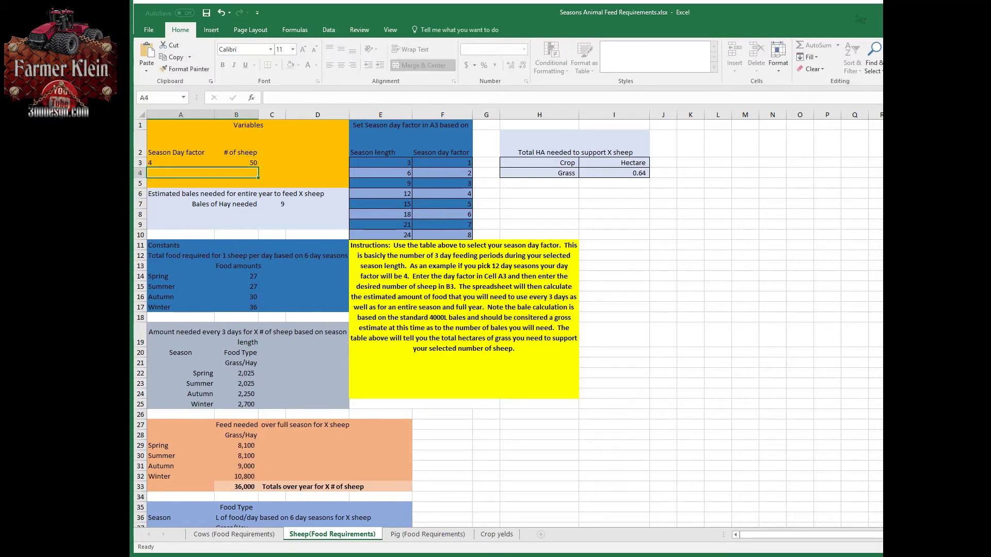
{"action": "left_click", "coordinate": [236, 163]}
{"action": "left_click", "coordinate": [181, 163]}
{"action": "left_click", "coordinate": [236, 163]}
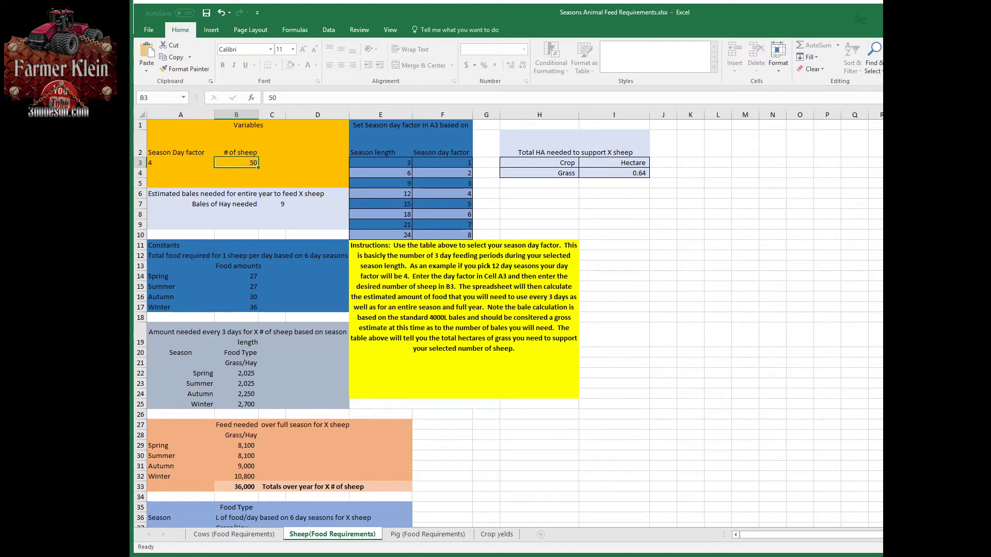
Check the estimated yearly bales of hay needed for the sheep in C7.
{"action": "key", "text": "Down"}
{"action": "key", "text": "Down"}
{"action": "key", "text": "Down"}
{"action": "key", "text": "Right"}
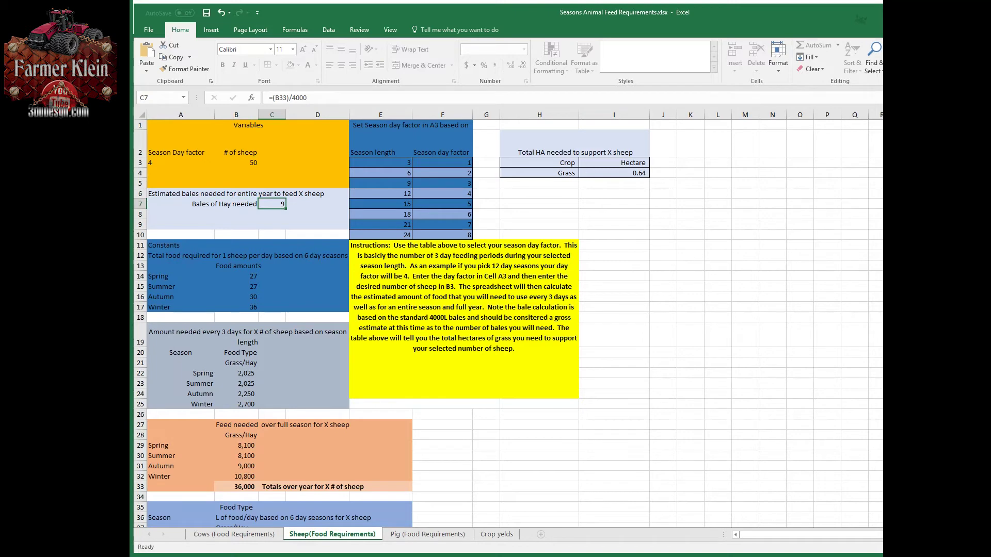
Review the grass/hay amounts needed every 3 days from Spring to Winter in B22:B25.
{"action": "key", "text": "Down"}
{"action": "key", "text": "Down"}
{"action": "key", "text": "Down"}
{"action": "key", "text": "Down"}
{"action": "key", "text": "Down"}
{"action": "key", "text": "Down"}
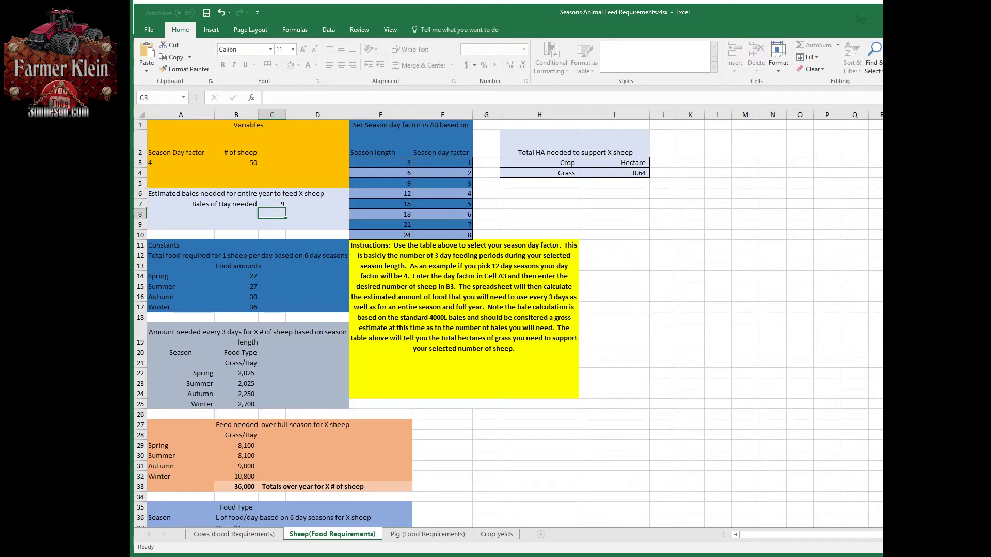
{"action": "key", "text": "Down"}
{"action": "key", "text": "Down"}
{"action": "key", "text": "Down"}
{"action": "key", "text": "Down"}
{"action": "key", "text": "Down"}
{"action": "key", "text": "Down"}
{"action": "key", "text": "Down"}
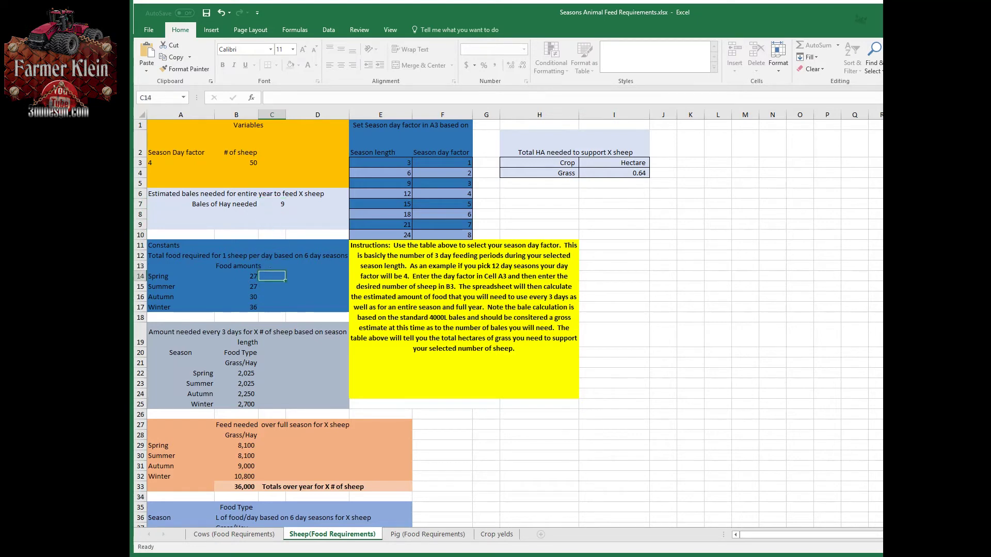
{"action": "key", "text": "Down"}
{"action": "key", "text": "Down"}
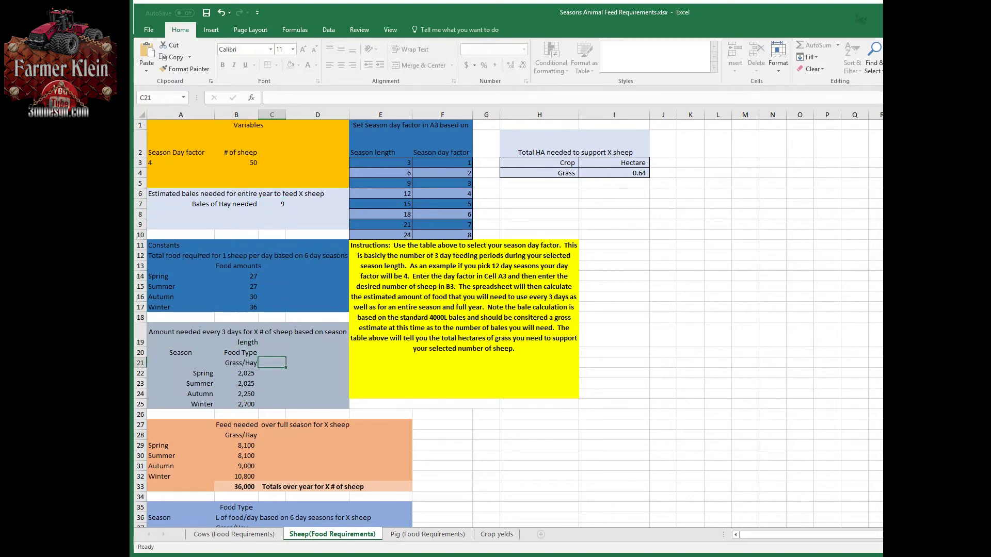
{"action": "key", "text": "Left"}
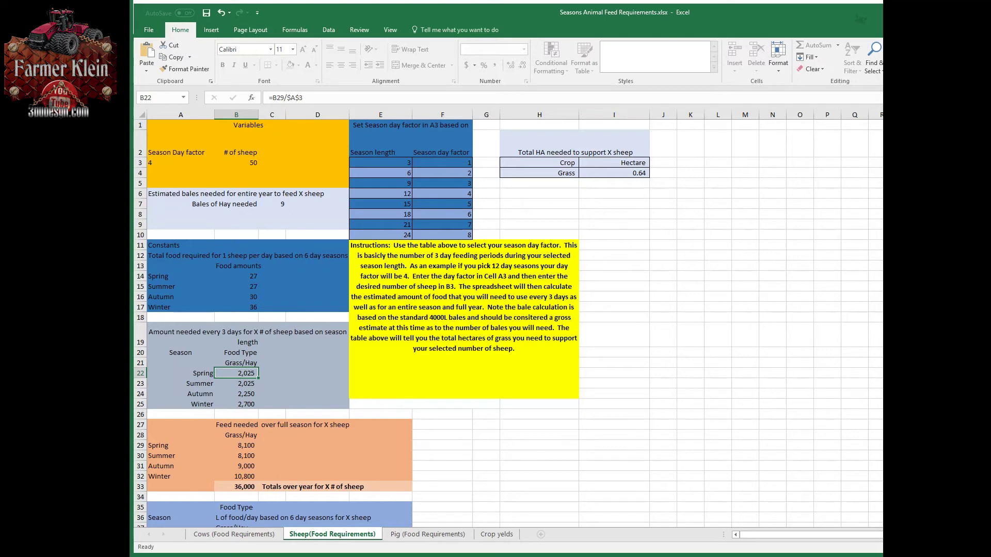
{"action": "left_click", "coordinate": [236, 383]}
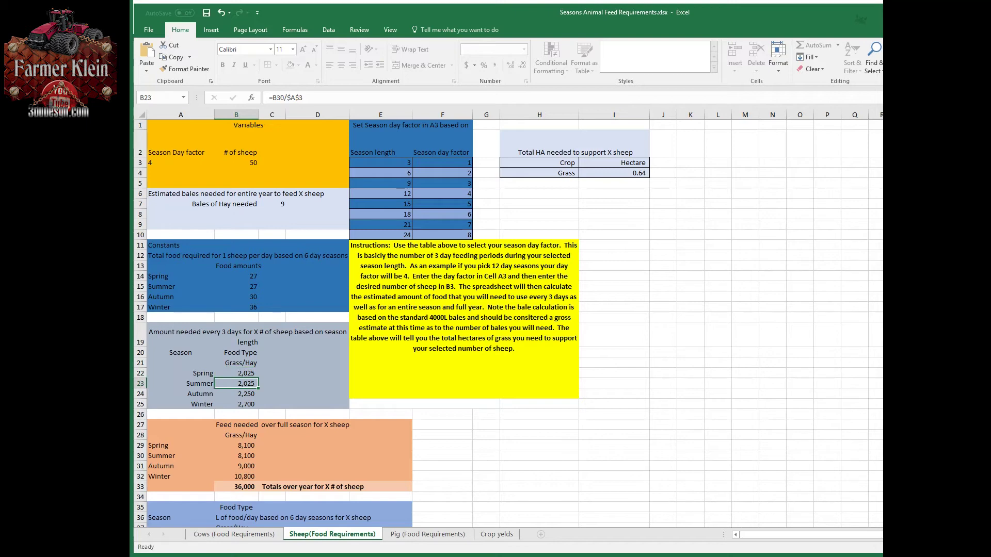
{"action": "left_click", "coordinate": [237, 394]}
{"action": "left_click", "coordinate": [236, 404]}
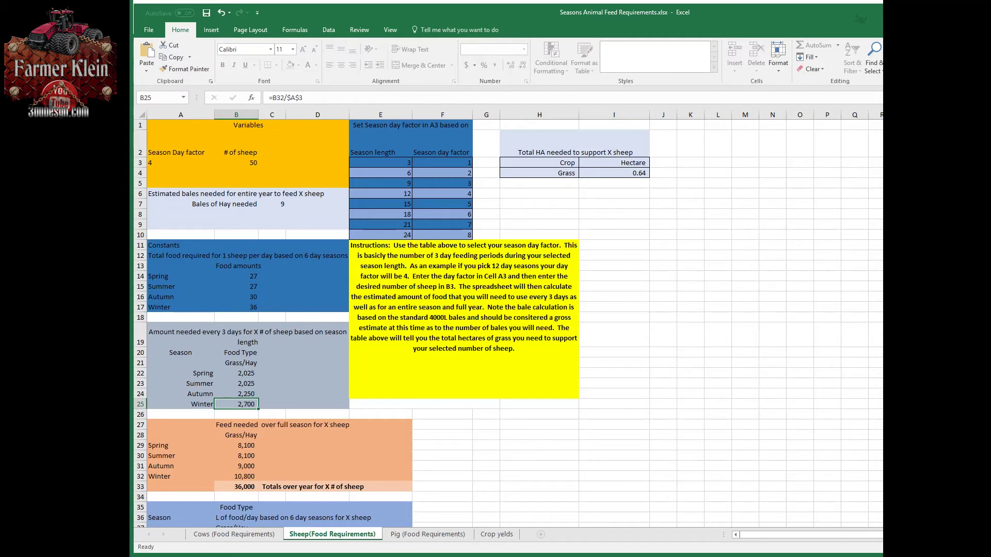
Review the full-season grass/hay feed amounts in B29:B32 and the yearly total in B33.
{"action": "key", "text": "Down"}
{"action": "key", "text": "Down"}
{"action": "key", "text": "Down"}
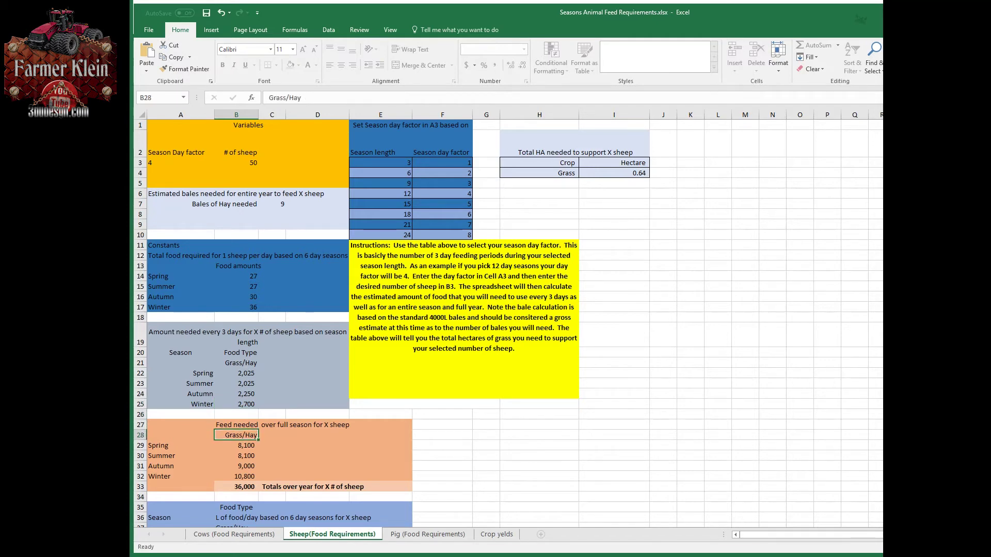
{"action": "key", "text": "Down"}
{"action": "key", "text": "Down"}
{"action": "key", "text": "Down"}
{"action": "key", "text": "Down"}
{"action": "key", "text": "Down"}
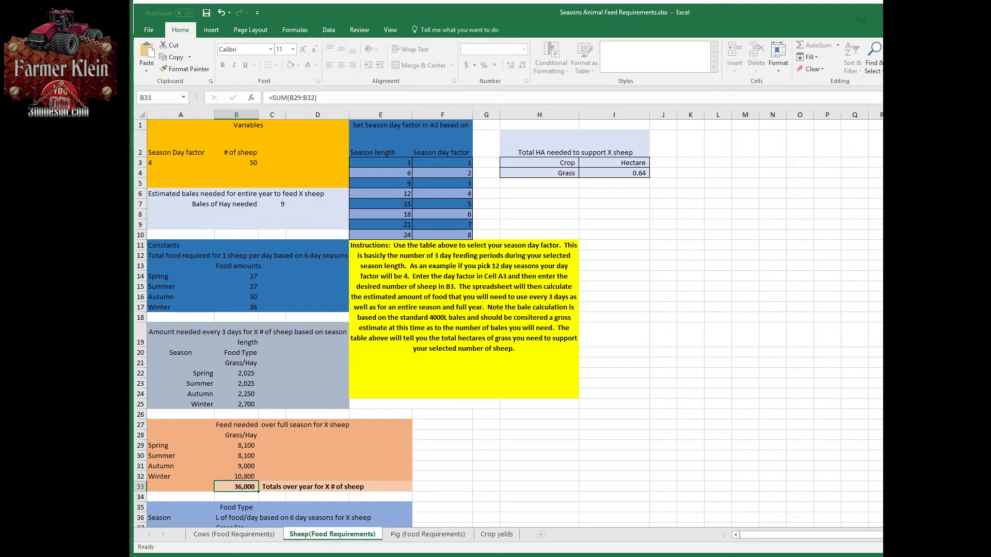
Examine the hectares of grass needed to support the sheep in I4.
{"action": "key", "text": "Up"}
{"action": "key", "text": "Up"}
{"action": "key", "text": "Up"}
{"action": "key", "text": "Up"}
{"action": "key", "text": "Up"}
{"action": "key", "text": "Up"}
{"action": "key", "text": "Up"}
{"action": "key", "text": "Up"}
{"action": "key", "text": "Up"}
{"action": "key", "text": "Up"}
{"action": "key", "text": "Up"}
{"action": "key", "text": "Up"}
{"action": "key", "text": "Up"}
{"action": "key", "text": "Up"}
{"action": "key", "text": "Up"}
{"action": "key", "text": "Up"}
{"action": "key", "text": "Up"}
{"action": "key", "text": "Up"}
{"action": "key", "text": "Up"}
{"action": "key", "text": "Up"}
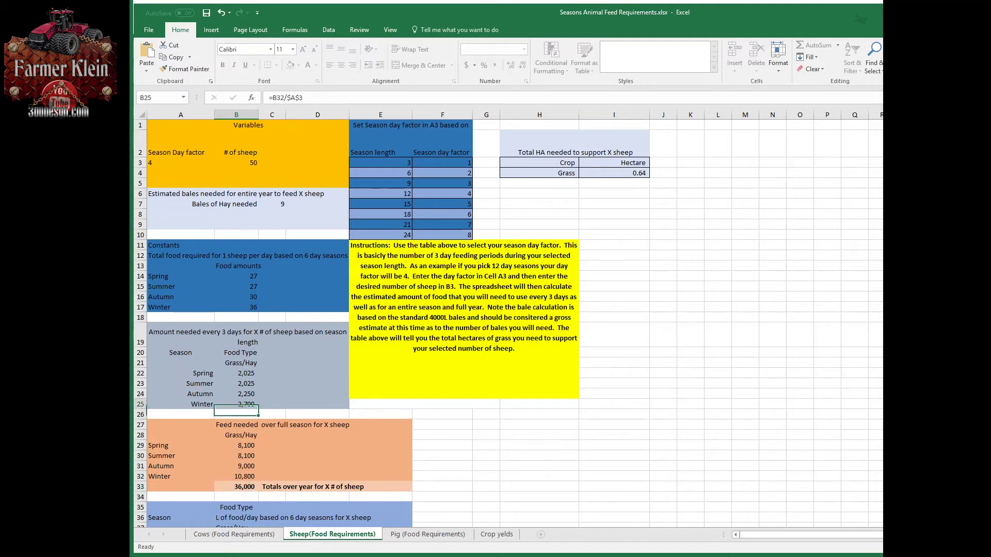
{"action": "key", "text": "Down"}
{"action": "key", "text": "Right"}
{"action": "key", "text": "Down"}
{"action": "key", "text": "Right"}
{"action": "key", "text": "Right"}
{"action": "key", "text": "Right"}
{"action": "key", "text": "Right"}
{"action": "key", "text": "Right"}
{"action": "key", "text": "Right"}
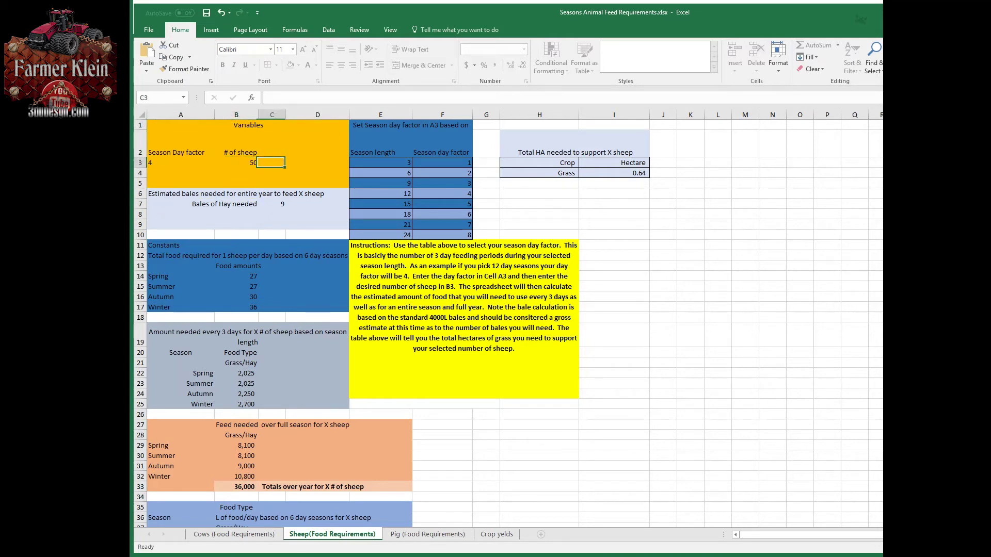
{"action": "key", "text": "Right"}
{"action": "key", "text": "Down"}
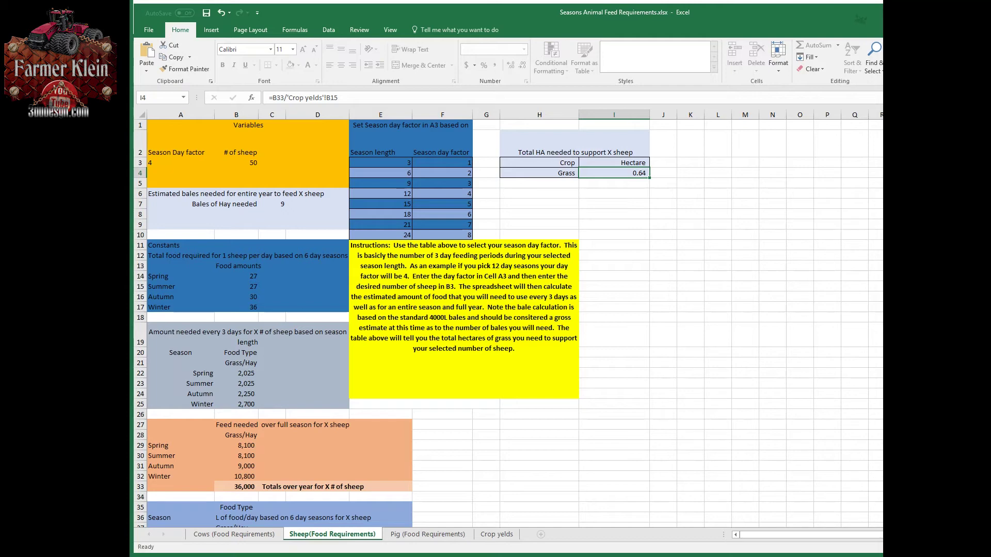
Set the season day factor in A3 to 1 for 3-day seasons.
{"action": "key", "text": "Left"}
{"action": "key", "text": "Left"}
{"action": "key", "text": "Left"}
{"action": "key", "text": "Left"}
{"action": "key", "text": "Left"}
{"action": "key", "text": "Left"}
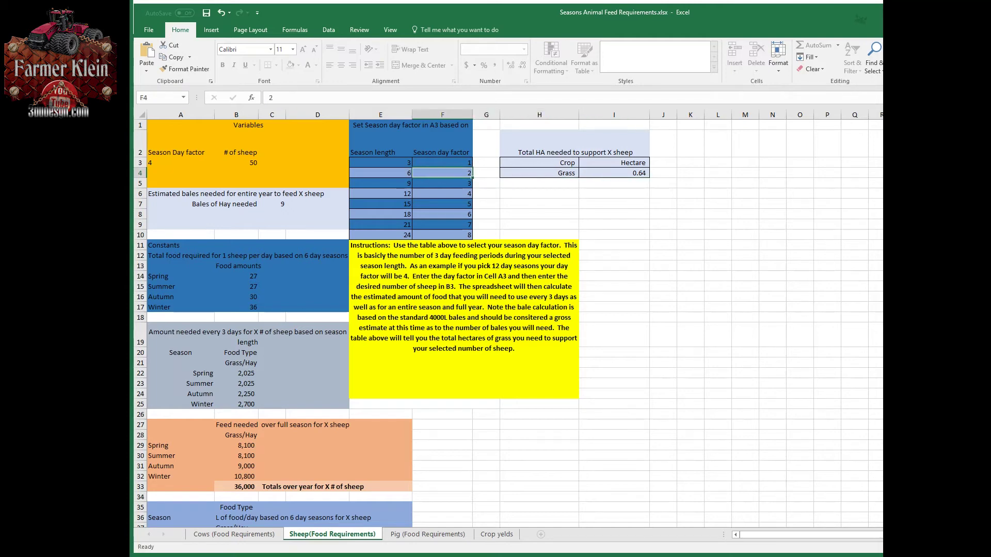
{"action": "key", "text": "Up"}
{"action": "key", "text": "Left"}
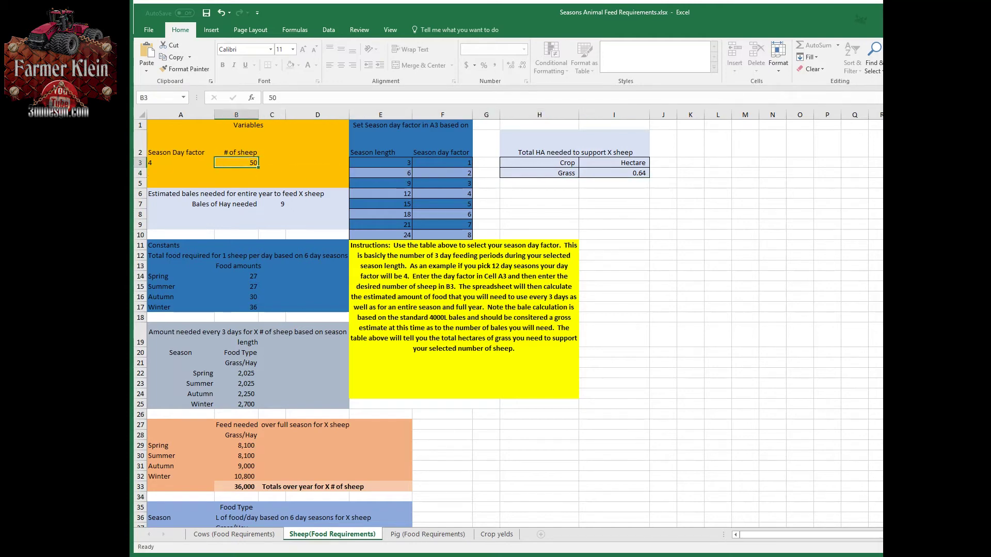
{"action": "key", "text": "Left"}
{"action": "type", "text": "1"}
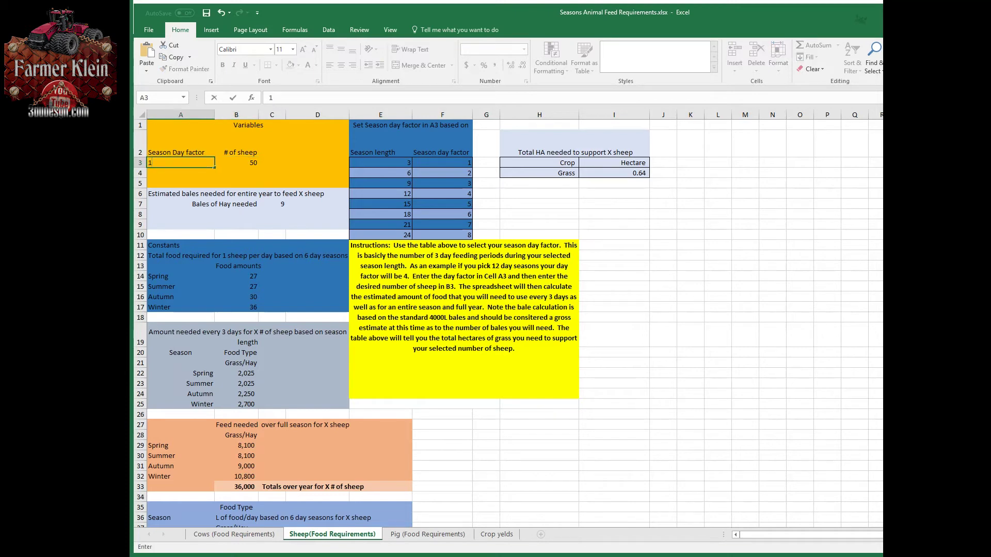
{"action": "key", "text": "Return"}
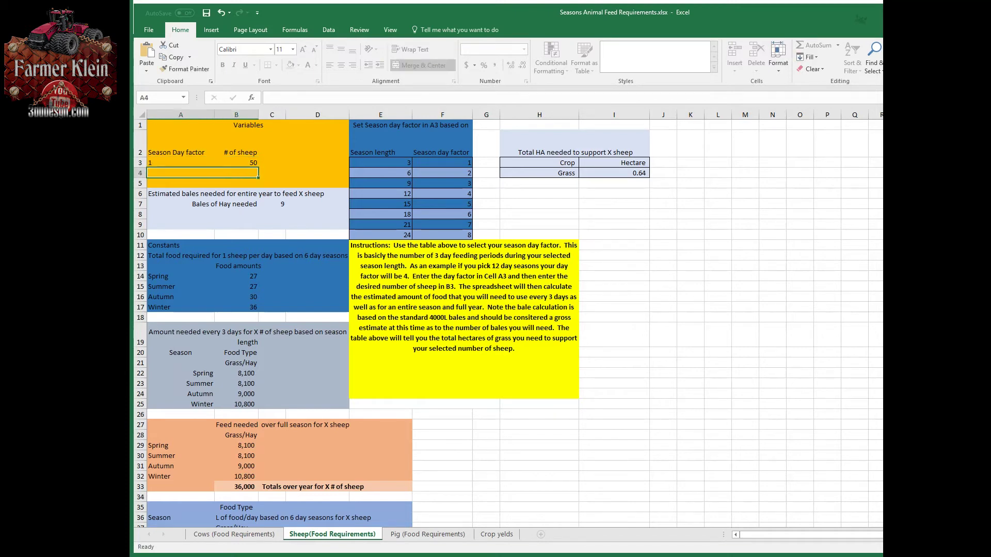
Examine how the season day factor of 1 affects the 3-day grass/hay amounts in B22:B25.
{"action": "key", "text": "Down"}
{"action": "key", "text": "Down"}
{"action": "key", "text": "Down"}
{"action": "key", "text": "Down"}
{"action": "key", "text": "Down"}
{"action": "key", "text": "Down"}
{"action": "key", "text": "Down"}
{"action": "key", "text": "Down"}
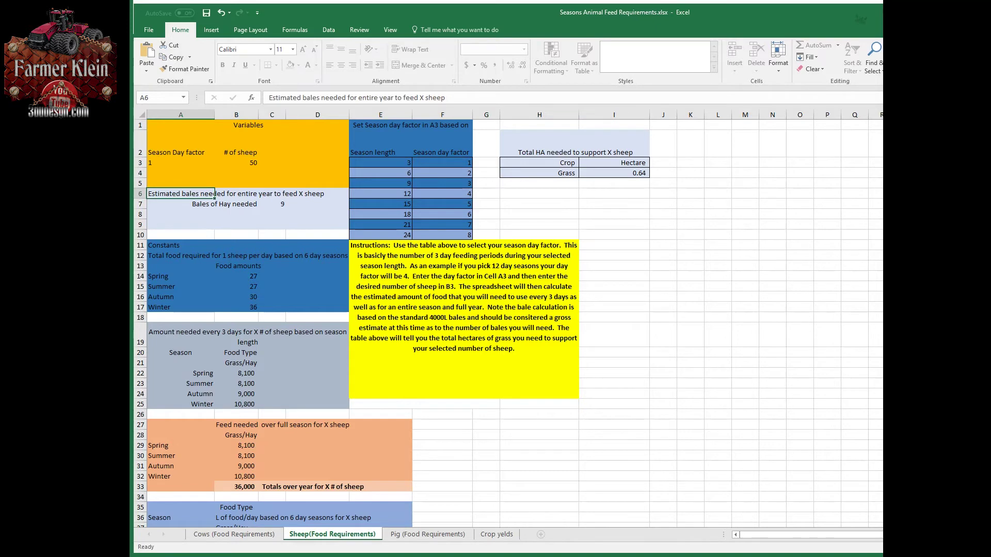
{"action": "key", "text": "Down"}
{"action": "key", "text": "Down"}
{"action": "key", "text": "Down"}
{"action": "key", "text": "Down"}
{"action": "key", "text": "Down"}
{"action": "key", "text": "Down"}
{"action": "key", "text": "Down"}
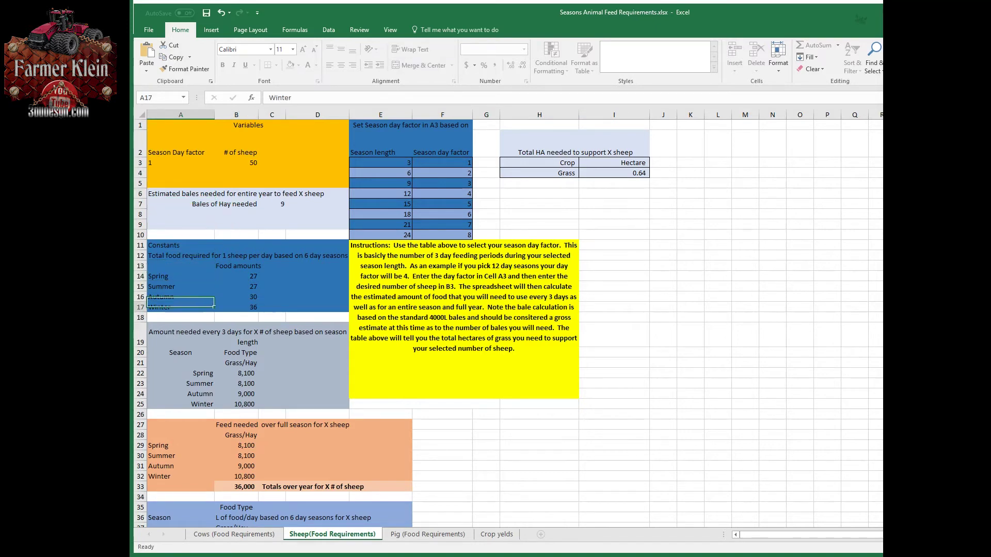
{"action": "key", "text": "Down"}
{"action": "key", "text": "Down"}
{"action": "key", "text": "Down"}
{"action": "key", "text": "Right"}
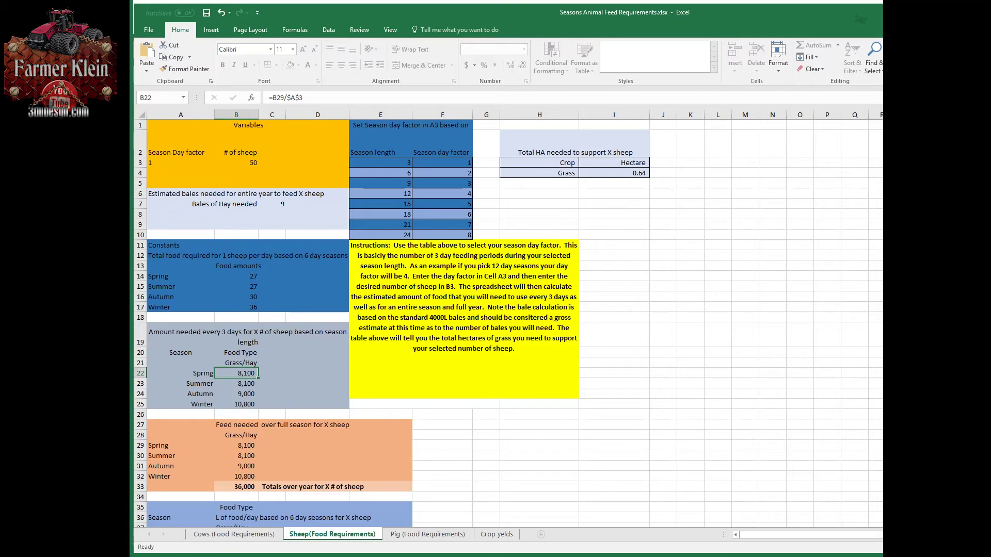
{"action": "key", "text": "Down"}
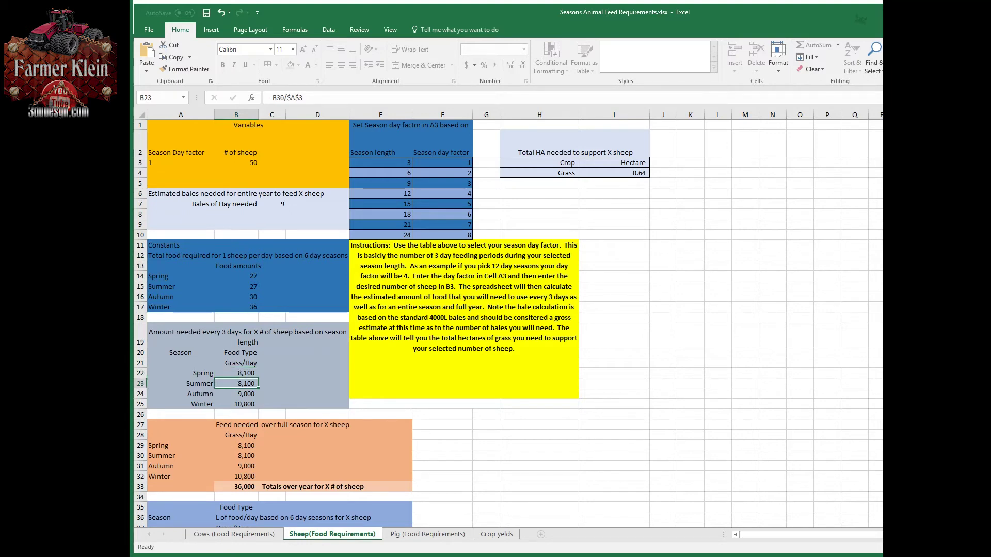
{"action": "key", "text": "Down"}
{"action": "key", "text": "Down"}
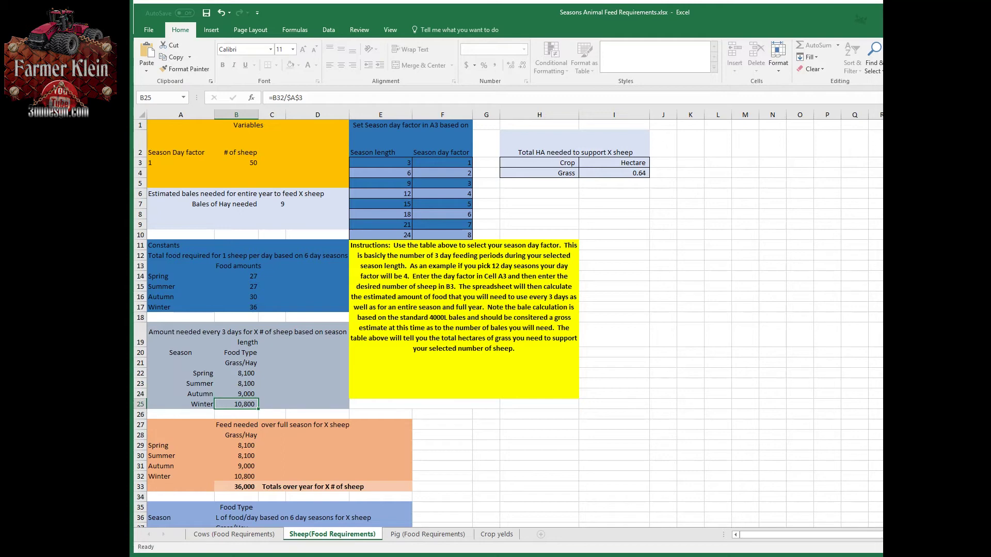
Set the season day factor in A3 to 8 for 24-day seasons.
{"action": "key", "text": "Up"}
{"action": "key", "text": "Up"}
{"action": "key", "text": "Up"}
{"action": "key", "text": "Up"}
{"action": "key", "text": "Up"}
{"action": "key", "text": "Up"}
{"action": "key", "text": "Up"}
{"action": "key", "text": "Up"}
{"action": "key", "text": "Up"}
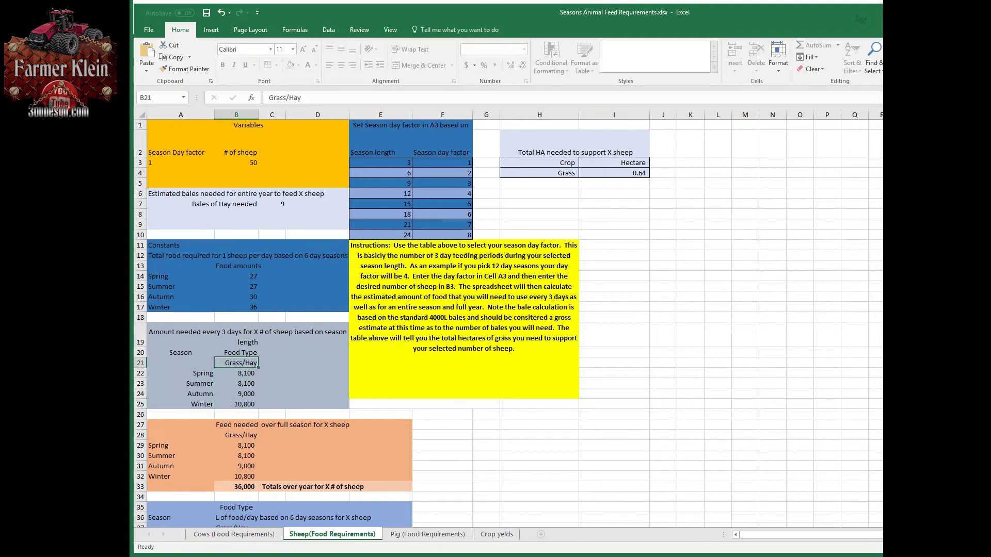
{"action": "key", "text": "Up"}
{"action": "key", "text": "Up"}
{"action": "key", "text": "Up"}
{"action": "key", "text": "Up"}
{"action": "key", "text": "Up"}
{"action": "key", "text": "Up"}
{"action": "key", "text": "Up"}
{"action": "key", "text": "Up"}
{"action": "key", "text": "Up"}
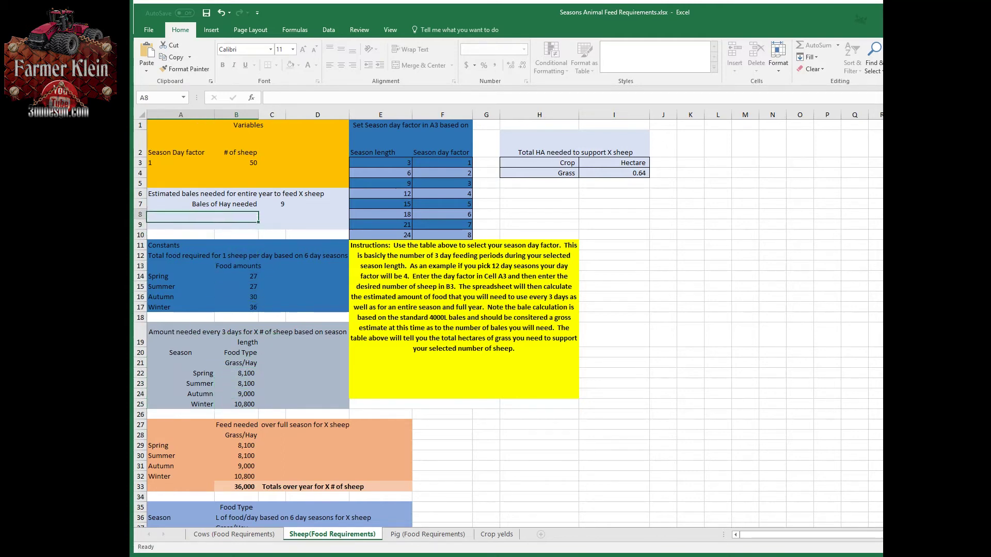
{"action": "key", "text": "Up"}
{"action": "key", "text": "Up"}
{"action": "key", "text": "Up"}
{"action": "key", "text": "Up"}
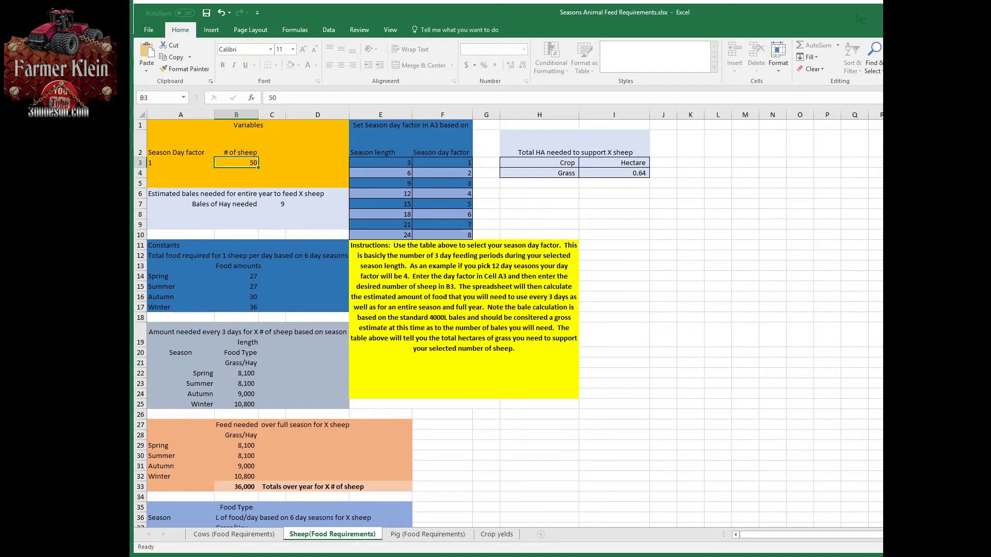
{"action": "type", "text": "8"}
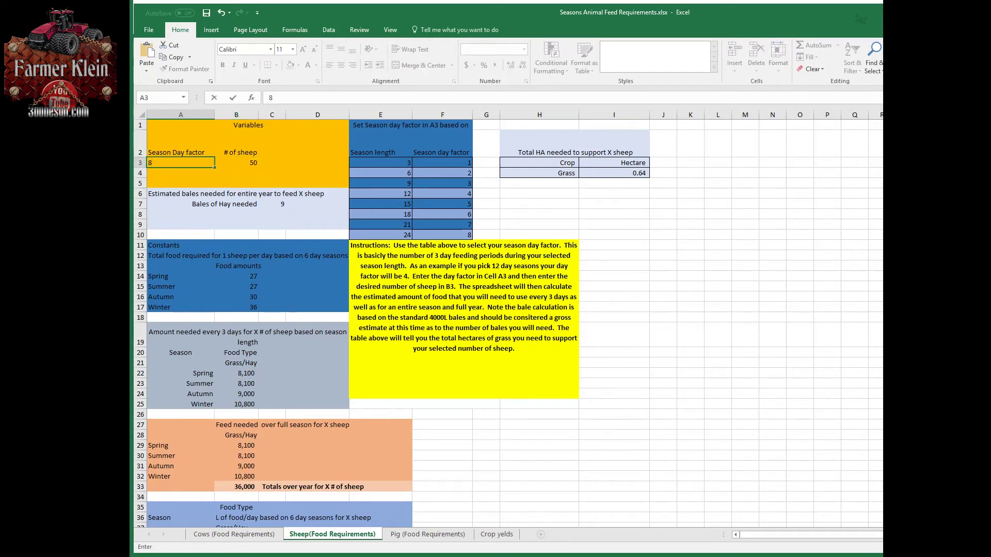
{"action": "key", "text": "Return"}
Examine how the season day factor of 8 affects the 3-day grass/hay amounts, starting with Spring in B22.
{"action": "key", "text": "Down"}
{"action": "key", "text": "Down"}
{"action": "key", "text": "Down"}
{"action": "key", "text": "Down"}
{"action": "key", "text": "Down"}
{"action": "key", "text": "Down"}
{"action": "key", "text": "Down"}
{"action": "key", "text": "Down"}
{"action": "key", "text": "Down"}
{"action": "key", "text": "Down"}
{"action": "key", "text": "Down"}
{"action": "key", "text": "Down"}
{"action": "key", "text": "Down"}
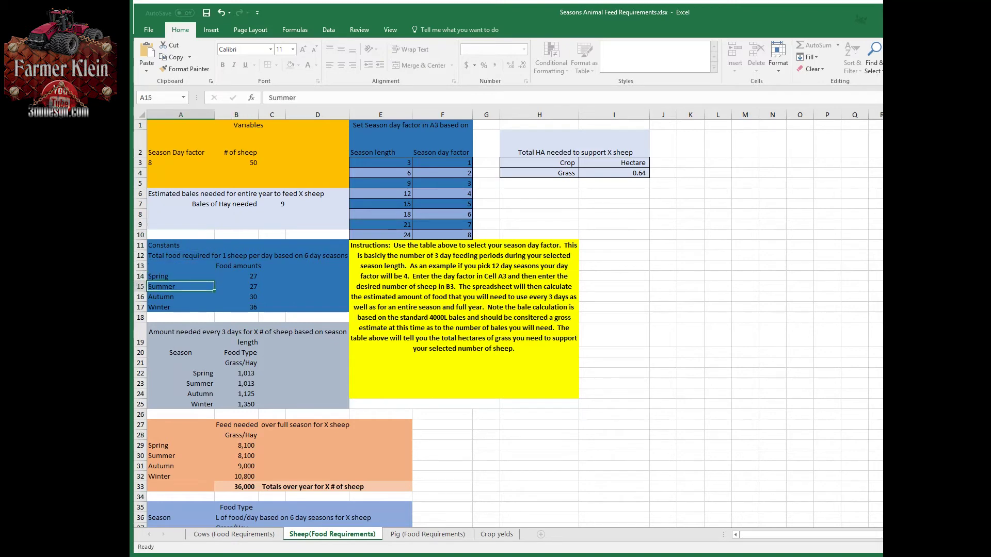
{"action": "key", "text": "Down"}
{"action": "key", "text": "Down"}
{"action": "key", "text": "Down"}
{"action": "key", "text": "Down"}
{"action": "key", "text": "Down"}
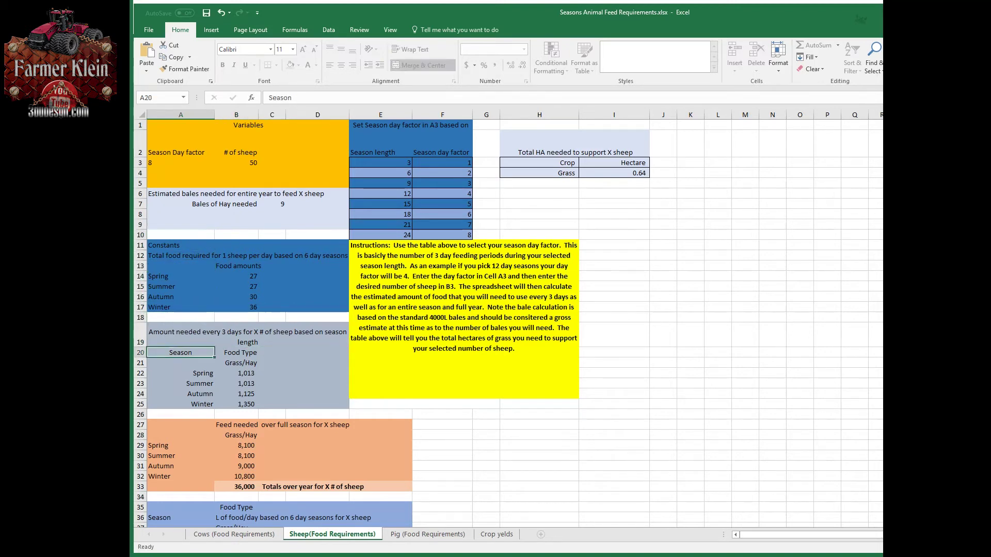
{"action": "key", "text": "Right"}
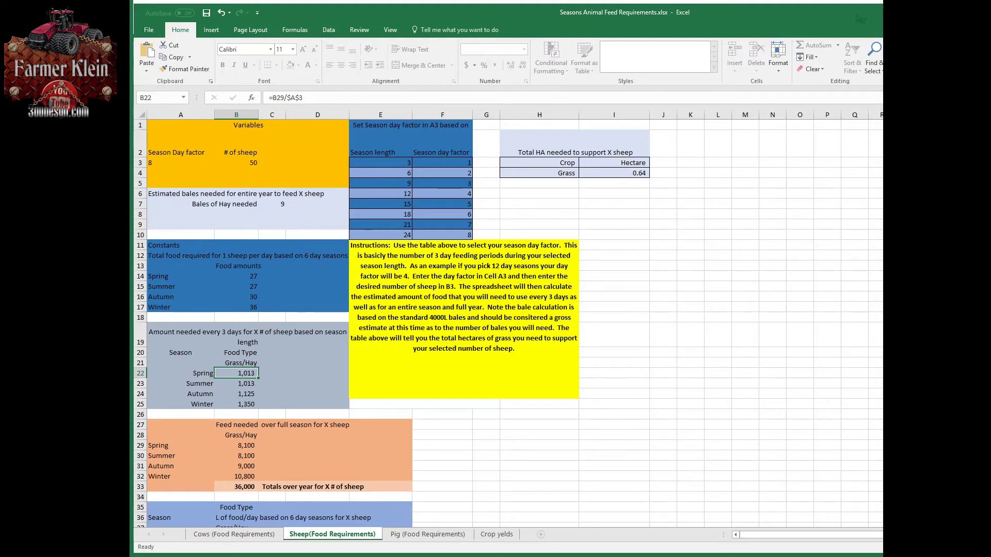
Set the number of sheep in B3 to 150.
{"action": "key", "text": "Up"}
{"action": "key", "text": "Up"}
{"action": "key", "text": "Up"}
{"action": "key", "text": "Up"}
{"action": "key", "text": "Up"}
{"action": "key", "text": "Up"}
{"action": "key", "text": "Up"}
{"action": "key", "text": "Up"}
{"action": "key", "text": "Up"}
{"action": "key", "text": "Up"}
{"action": "key", "text": "Up"}
{"action": "key", "text": "Up"}
{"action": "key", "text": "Up"}
{"action": "key", "text": "Up"}
{"action": "key", "text": "Up"}
{"action": "key", "text": "Up"}
{"action": "key", "text": "Up"}
{"action": "key", "text": "Up"}
{"action": "key", "text": "Up"}
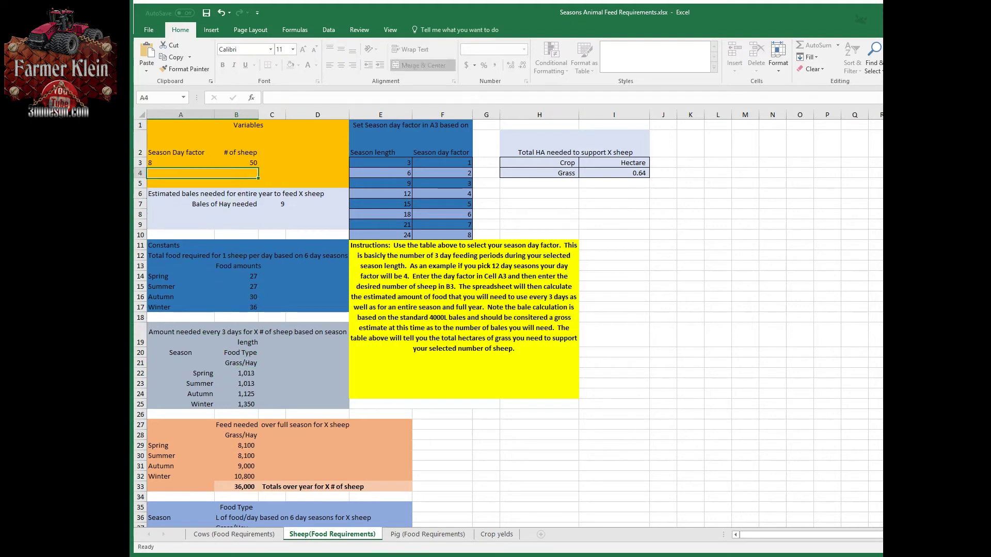
{"action": "type", "text": "150"}
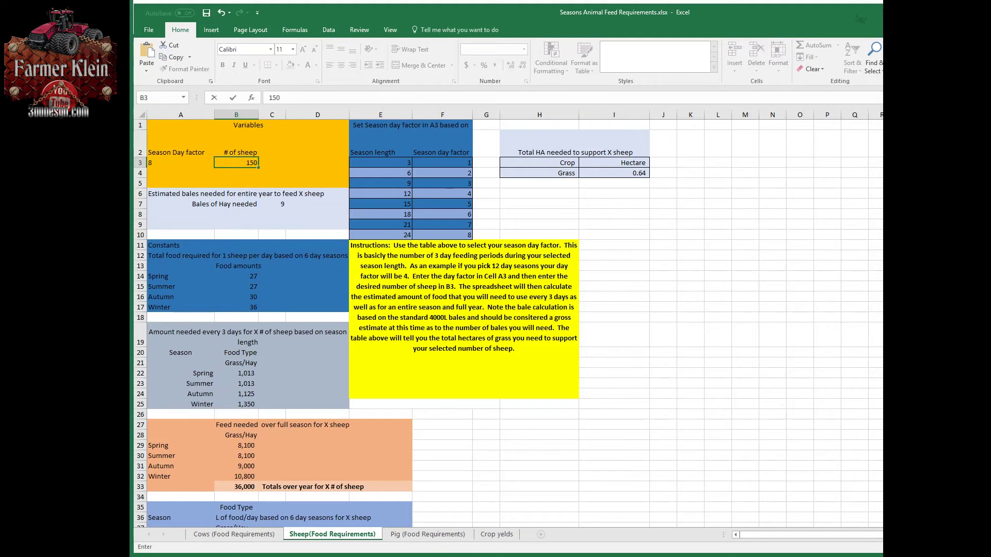
{"action": "key", "text": "Return"}
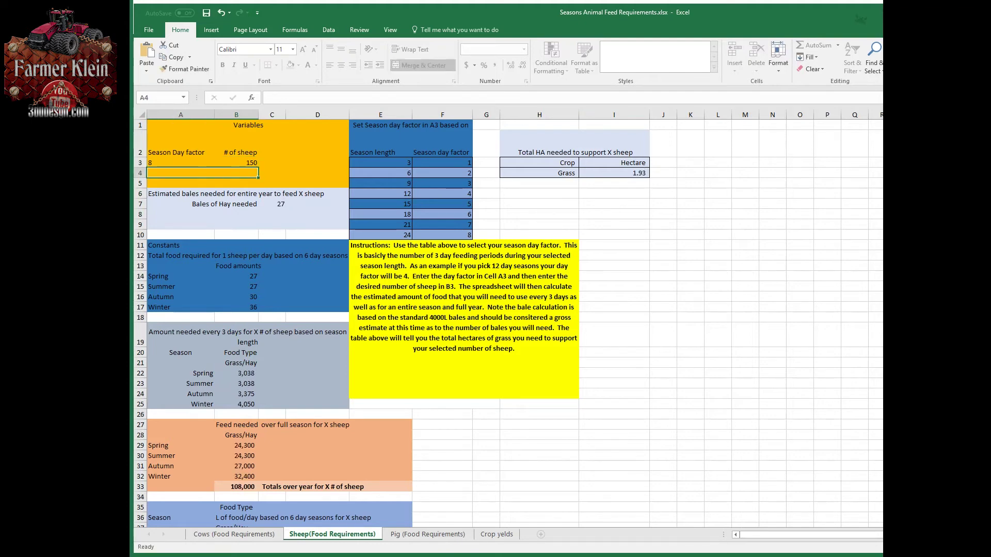
Examine how the herd of 150 sheep affects the bales of hay needed and the total grass hectares.
{"action": "key", "text": "Down"}
{"action": "key", "text": "Down"}
{"action": "key", "text": "Down"}
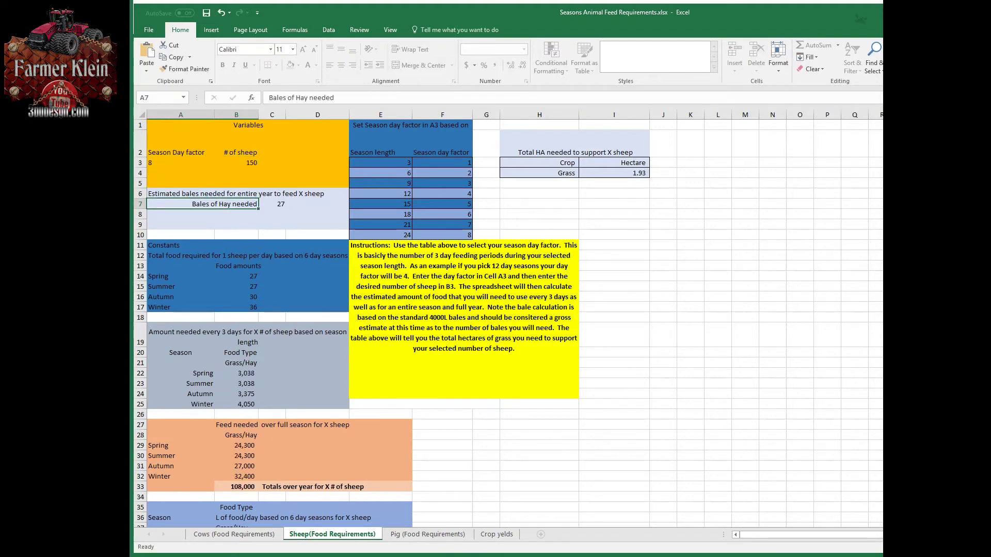
{"action": "key", "text": "Right"}
{"action": "key", "text": "Up"}
{"action": "key", "text": "Up"}
{"action": "key", "text": "Up"}
{"action": "key", "text": "Up"}
{"action": "key", "text": "Right"}
{"action": "key", "text": "Right"}
{"action": "key", "text": "Right"}
{"action": "key", "text": "Right"}
{"action": "key", "text": "Right"}
{"action": "key", "text": "Right"}
{"action": "key", "text": "Right"}
{"action": "key", "text": "Right"}
{"action": "key", "text": "Right"}
{"action": "key", "text": "Right"}
{"action": "key", "text": "Right"}
{"action": "key", "text": "Left"}
{"action": "key", "text": "Down"}
{"action": "key", "text": "Left"}
{"action": "key", "text": "Left"}
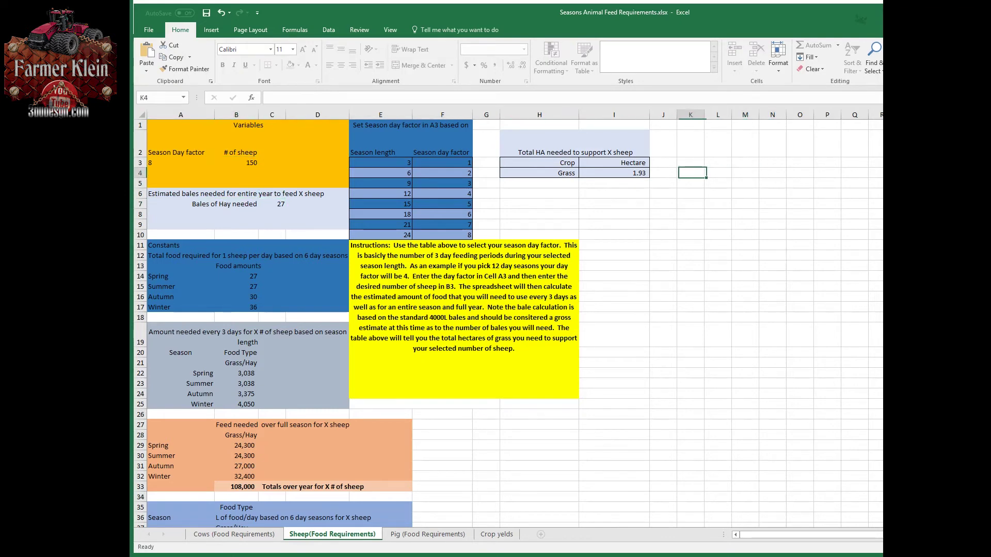
{"action": "key", "text": "Left"}
{"action": "key", "text": "Left"}
{"action": "key", "text": "Left"}
{"action": "key", "text": "Left"}
{"action": "key", "text": "Left"}
{"action": "key", "text": "Left"}
{"action": "key", "text": "Left"}
{"action": "key", "text": "Left"}
{"action": "key", "text": "Left"}
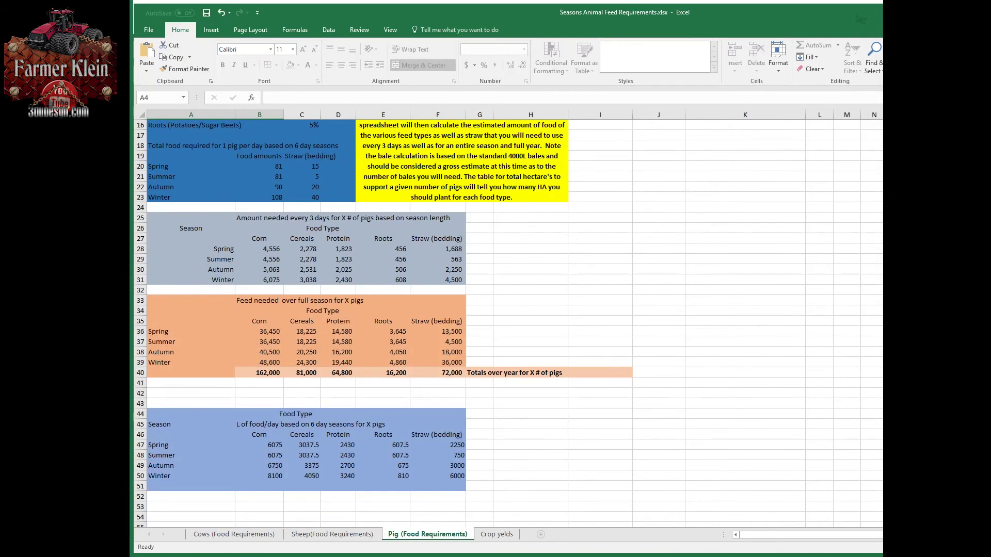
On the Pig (Food Requirements) sheet, set the number of pigs in B3 to 50.
{"action": "scroll", "coordinate": [508, 335], "scroll_direction": "up", "scroll_amount": 5}
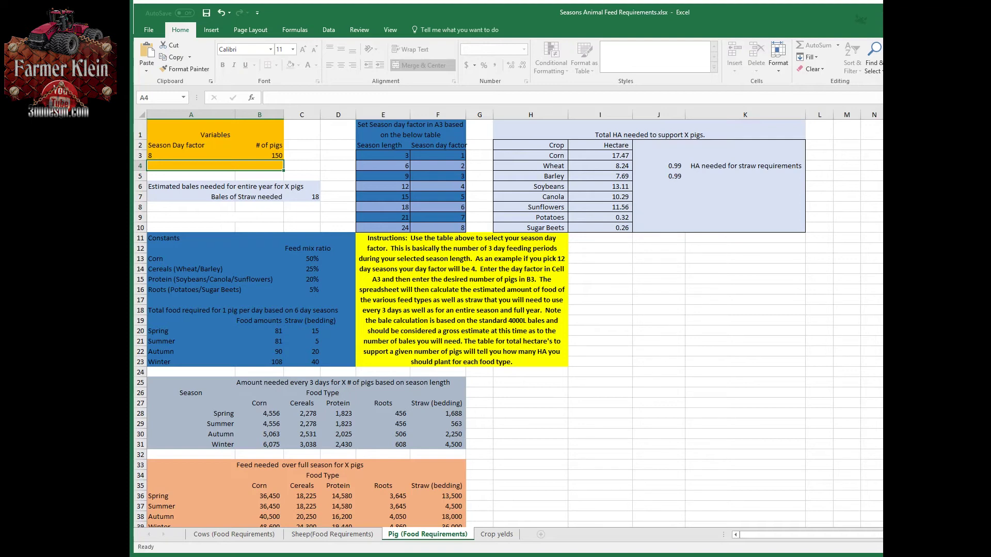
{"action": "left_click", "coordinate": [191, 156]}
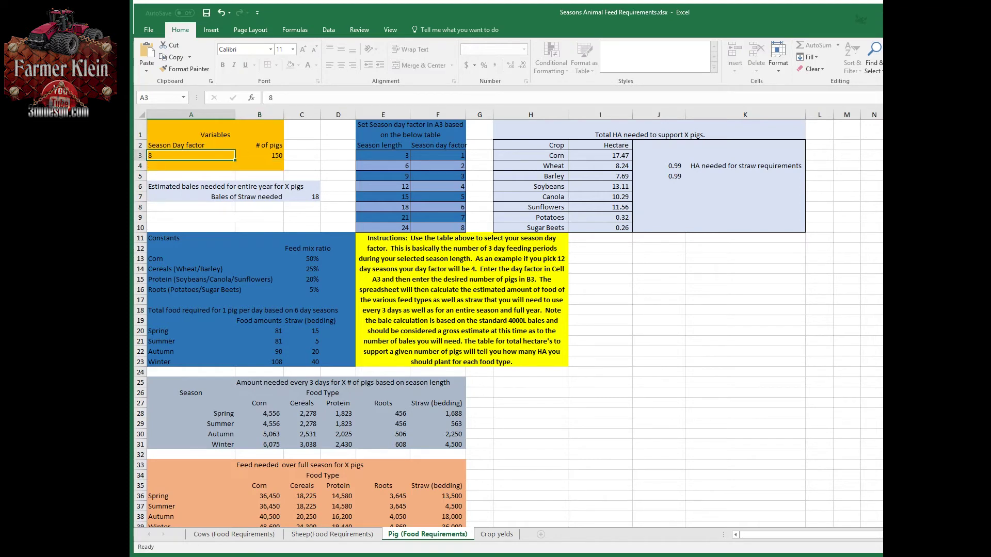
{"action": "left_click", "coordinate": [259, 155]}
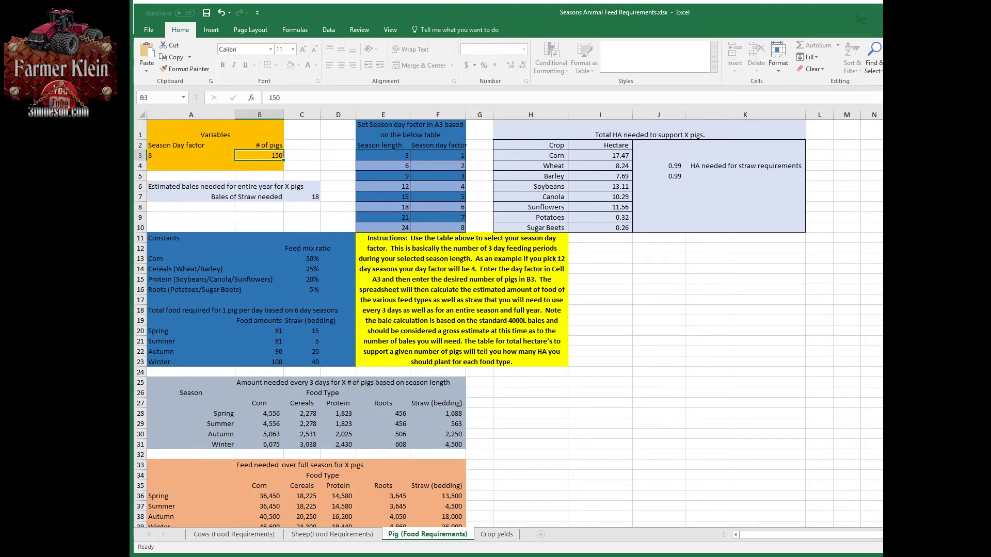
{"action": "type", "text": "50"}
{"action": "key", "text": "Return"}
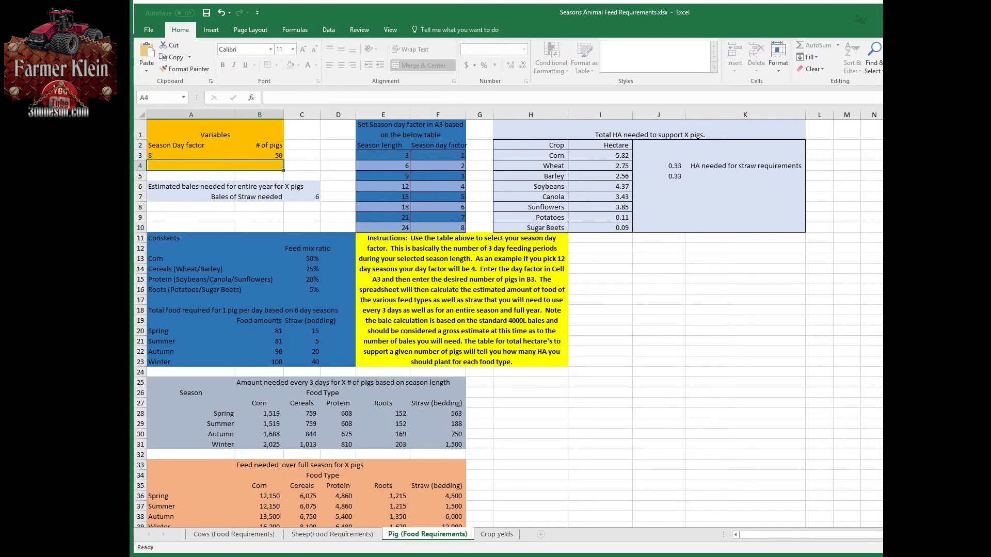
Set the pig sheet's season day factor in A3 to 4 for 12-day seasons.
{"action": "key", "text": "Up"}
{"action": "key", "text": "Left"}
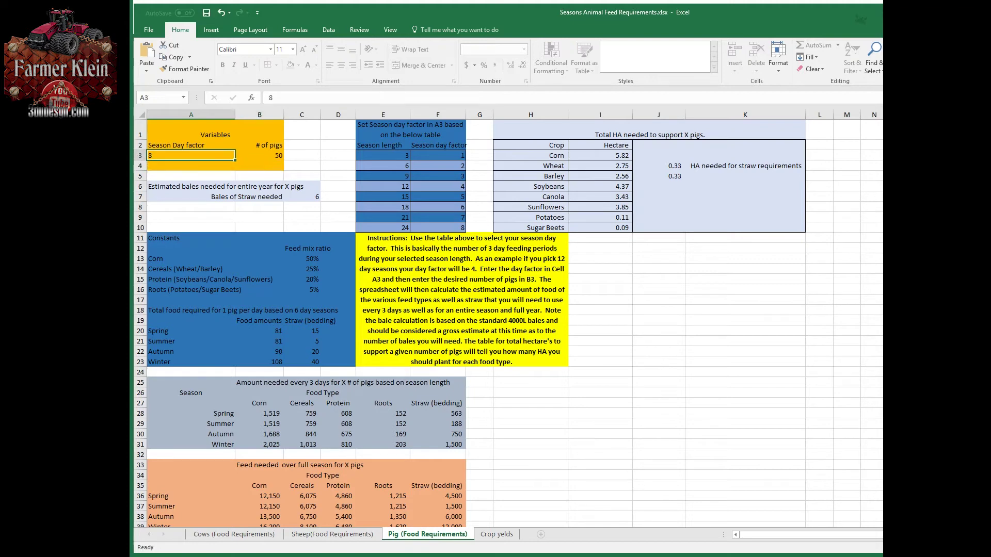
{"action": "type", "text": "4"}
{"action": "key", "text": "Return"}
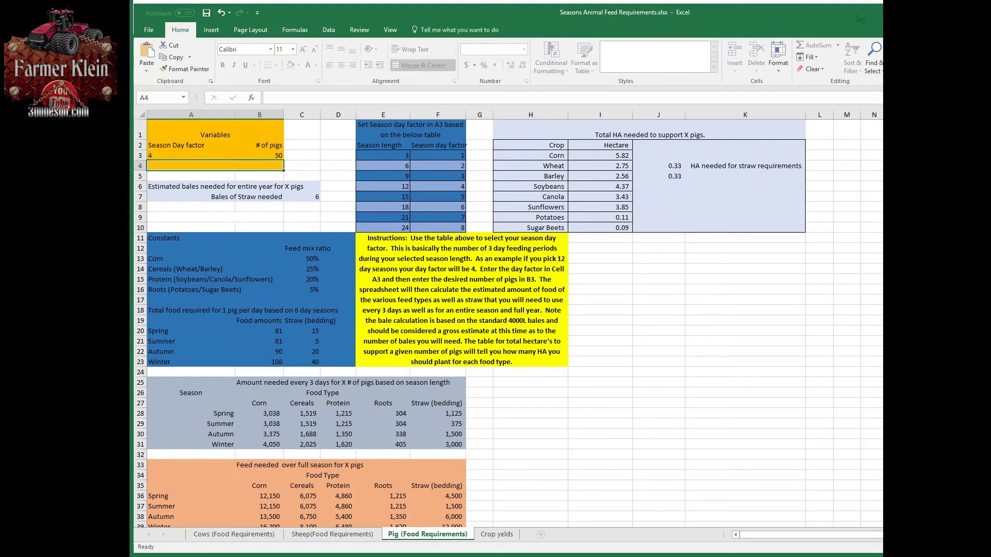
Examine the bales of straw needed in C7 and the pig feed mix ratios in C13:C16.
{"action": "key", "text": "Down"}
{"action": "key", "text": "Down"}
{"action": "key", "text": "Down"}
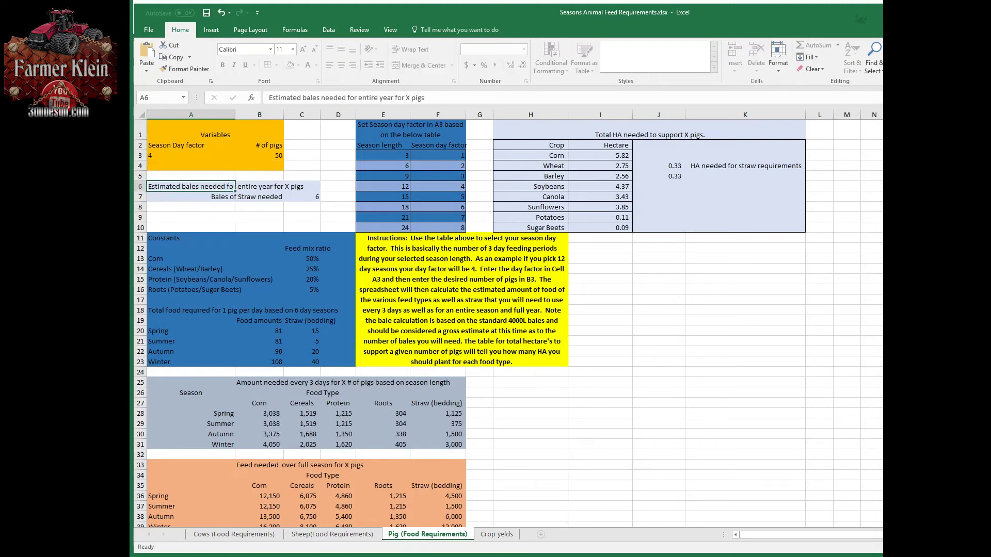
{"action": "key", "text": "Right"}
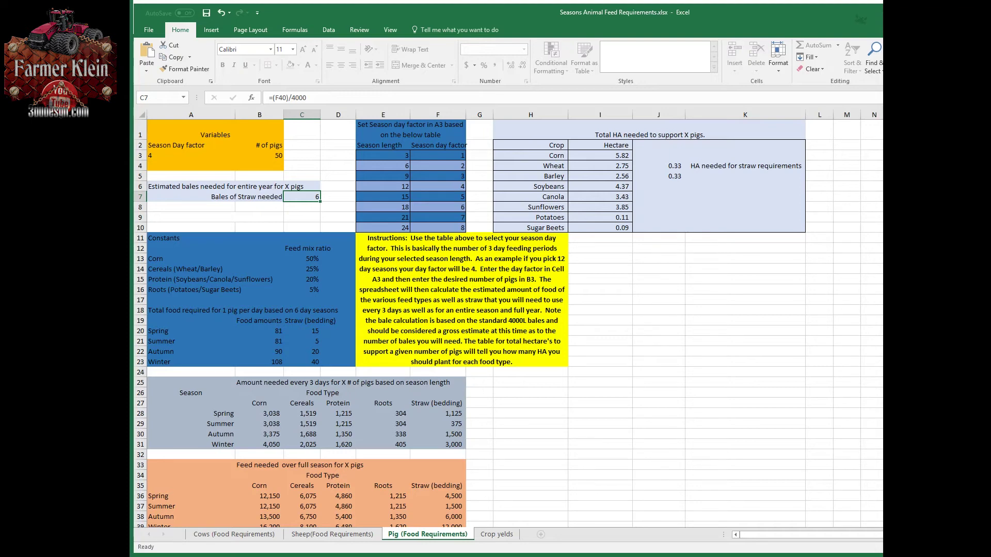
{"action": "key", "text": "Down"}
{"action": "key", "text": "Down"}
{"action": "key", "text": "Down"}
{"action": "key", "text": "Down"}
{"action": "key", "text": "Down"}
{"action": "key", "text": "Down"}
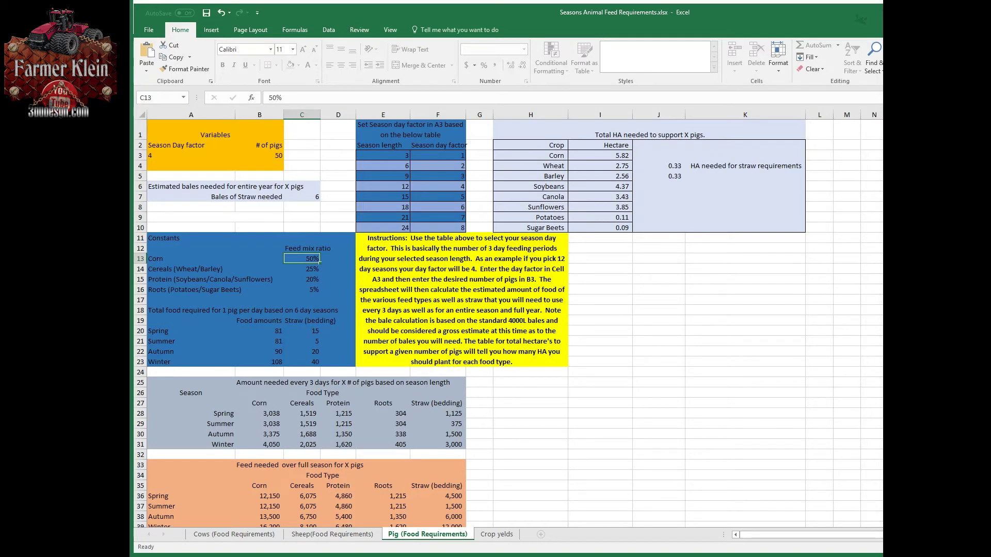
{"action": "key", "text": "Down"}
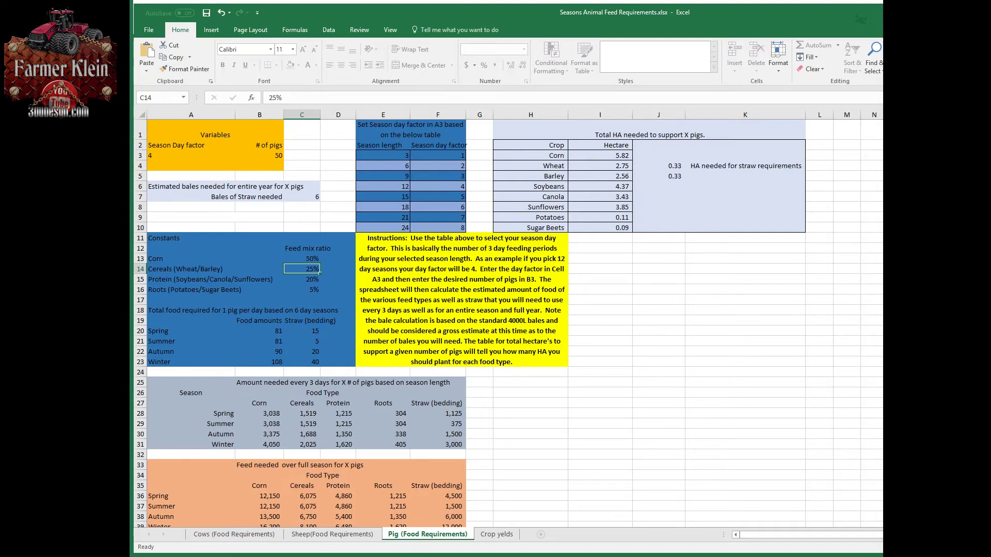
{"action": "key", "text": "Down"}
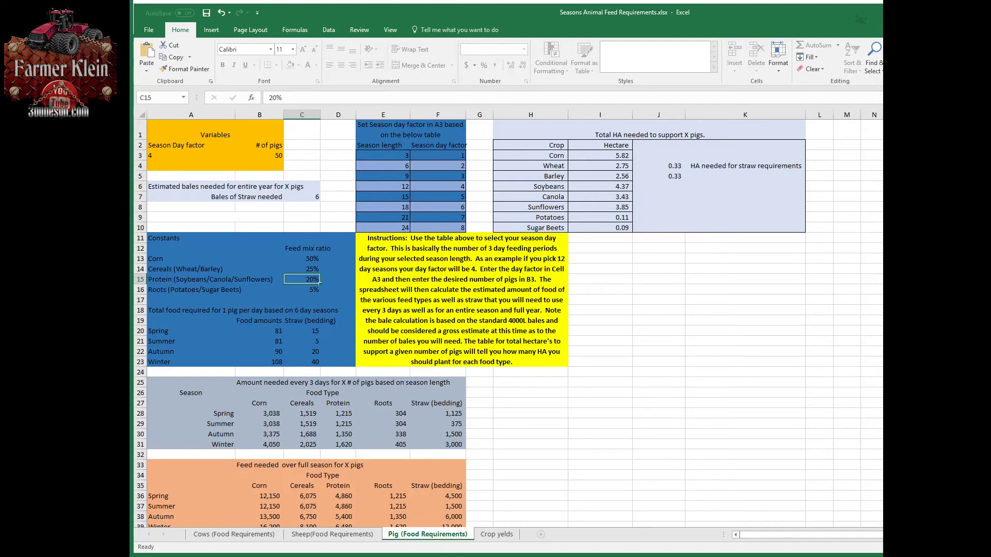
{"action": "key", "text": "Down"}
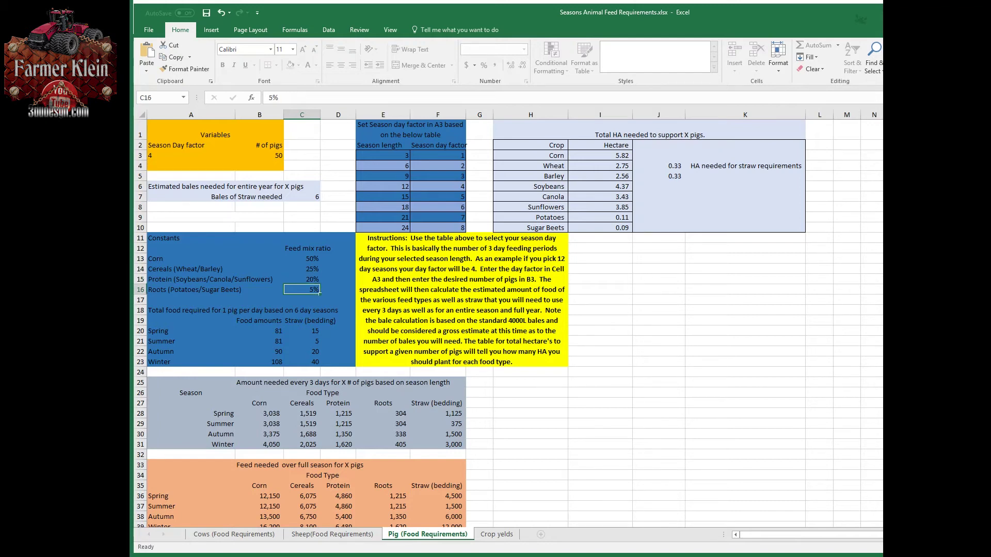
Examine the daily food amounts for one pig based on 6-day seasons, starting with Spring in B20.
{"action": "key", "text": "Down"}
{"action": "key", "text": "Down"}
{"action": "key", "text": "Down"}
{"action": "key", "text": "Down"}
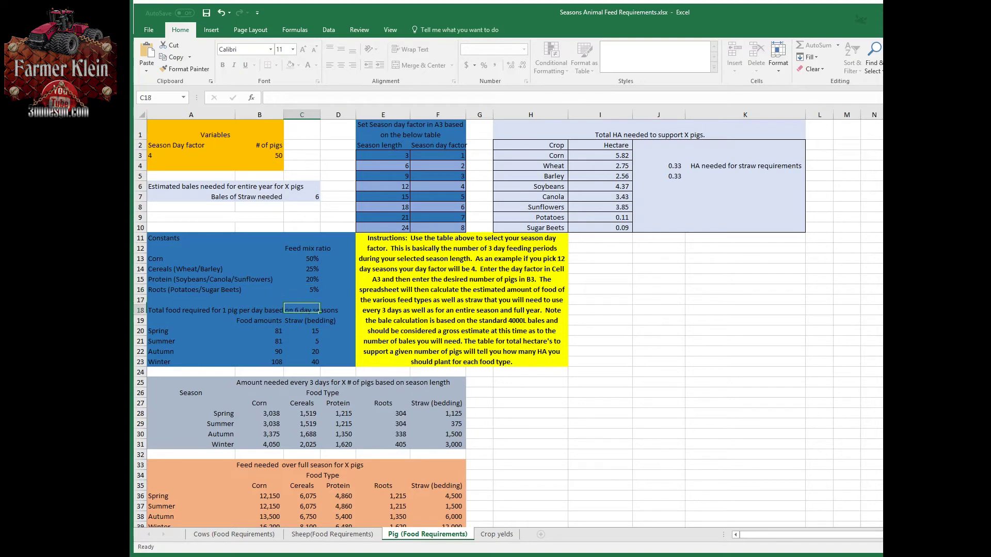
{"action": "key", "text": "Left"}
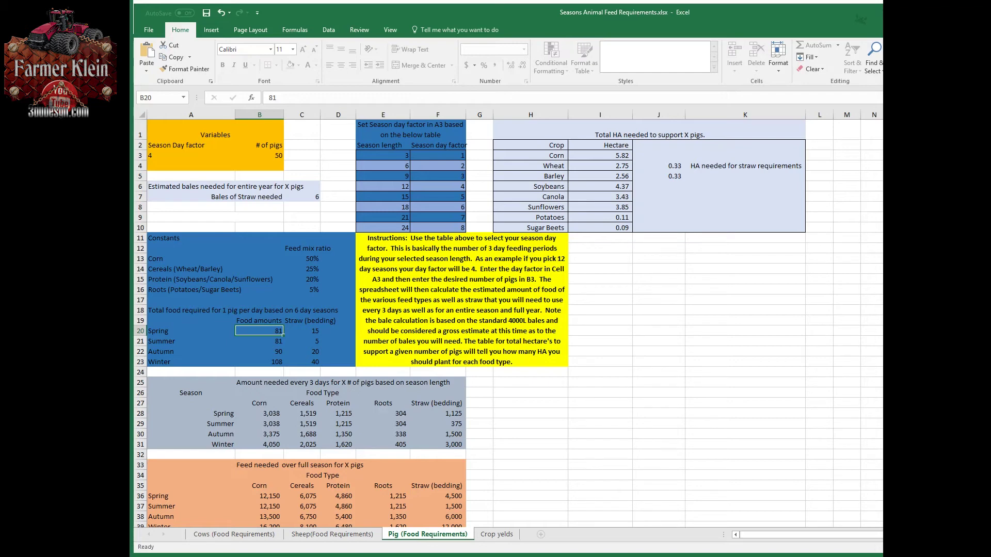
Examine the Spring amounts needed every 3 days for each food type and straw bedding in B28:F28.
{"action": "key", "text": "Down"}
{"action": "key", "text": "Down"}
{"action": "key", "text": "Down"}
{"action": "key", "text": "Down"}
{"action": "key", "text": "Down"}
{"action": "key", "text": "Down"}
{"action": "key", "text": "Down"}
{"action": "key", "text": "Down"}
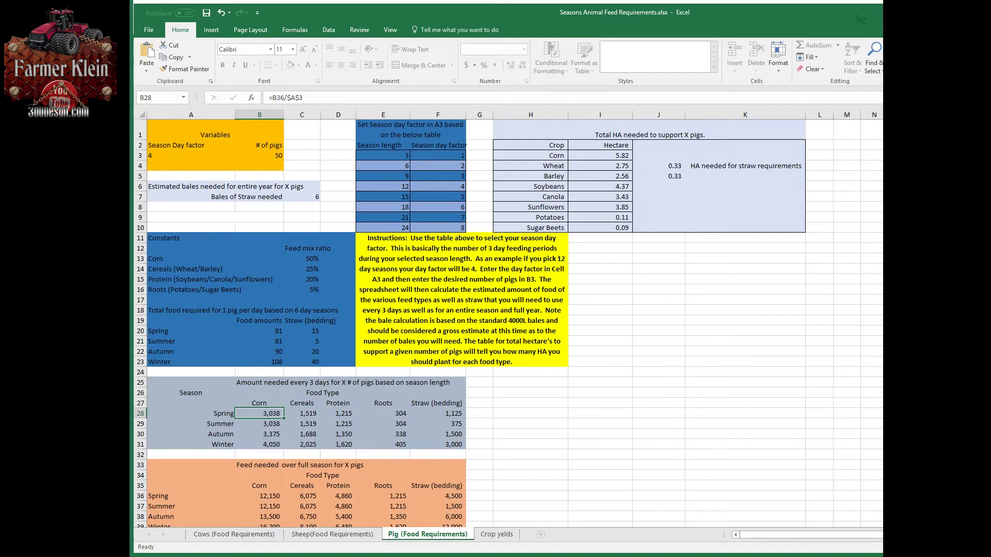
{"action": "left_click", "coordinate": [302, 414]}
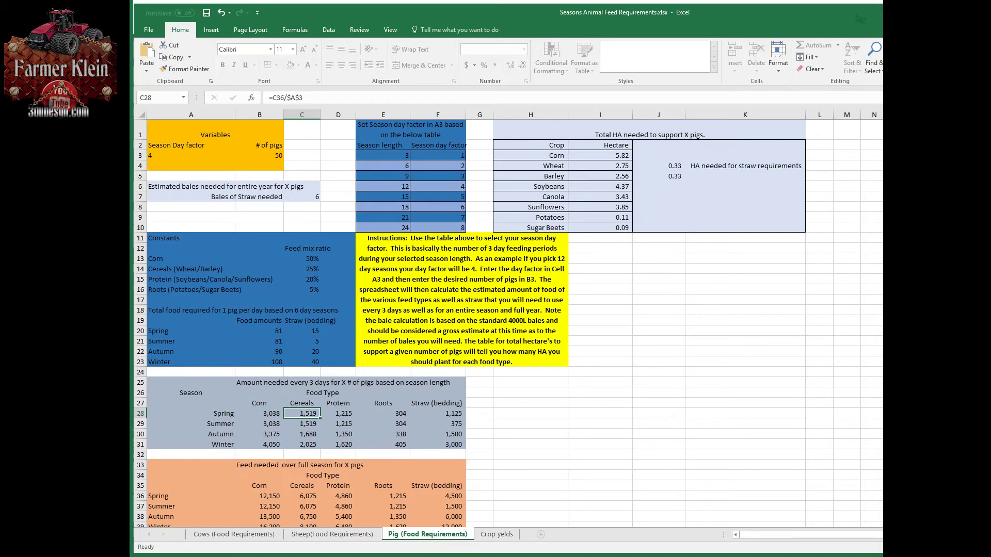
{"action": "left_click", "coordinate": [338, 414]}
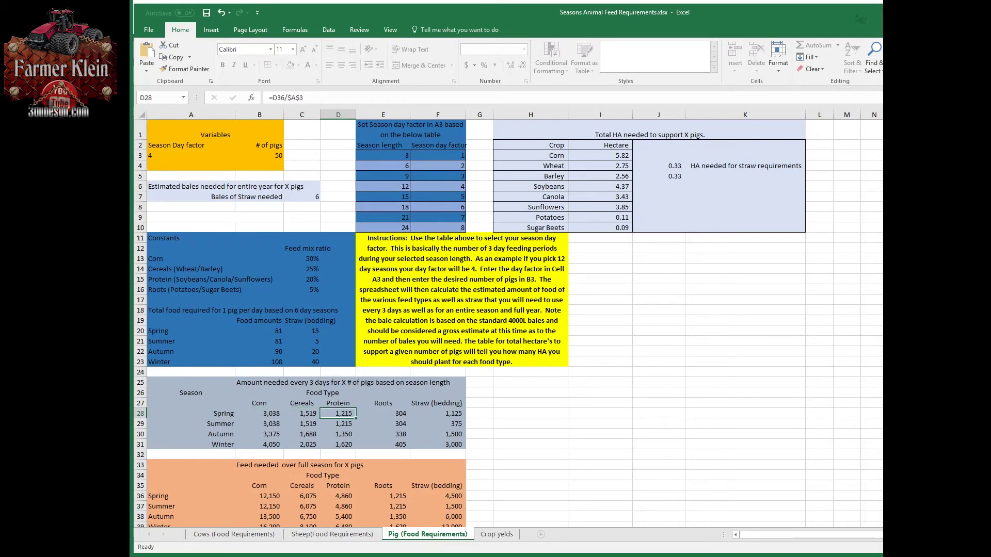
{"action": "left_click", "coordinate": [383, 414]}
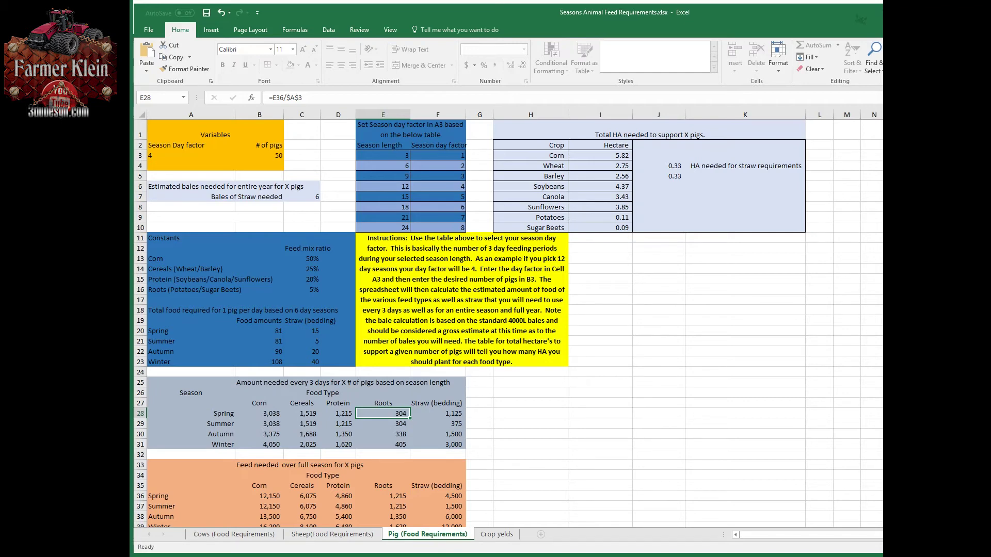
{"action": "left_click", "coordinate": [438, 414]}
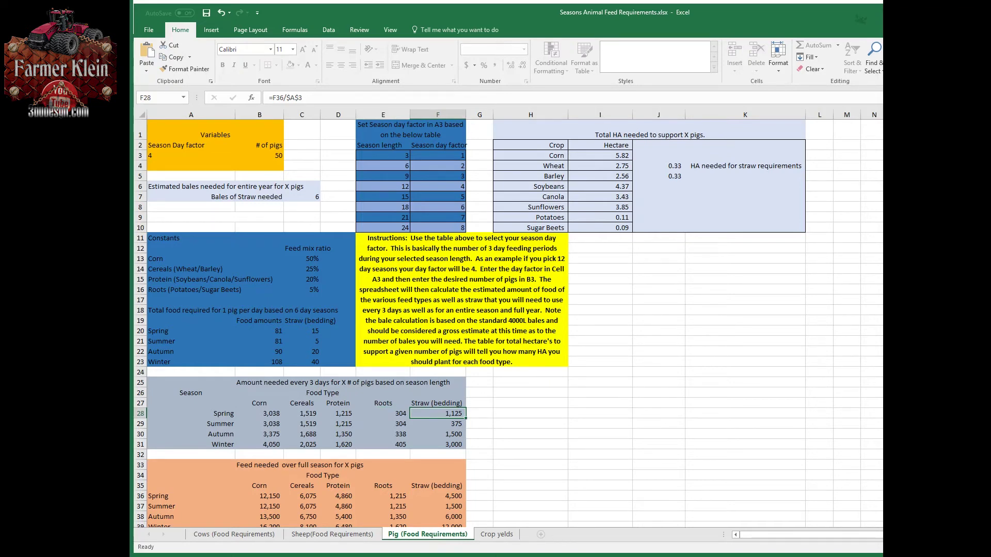
Examine the Spring full-season amounts for corn, cereals, protein, roots and straw in B36:F36.
{"action": "key", "text": "Left"}
{"action": "key", "text": "Left"}
{"action": "key", "text": "Left"}
{"action": "key", "text": "Down"}
{"action": "key", "text": "Down"}
{"action": "key", "text": "Down"}
{"action": "key", "text": "Down"}
{"action": "key", "text": "Down"}
{"action": "key", "text": "Down"}
{"action": "key", "text": "Down"}
{"action": "key", "text": "Down"}
{"action": "key", "text": "Left"}
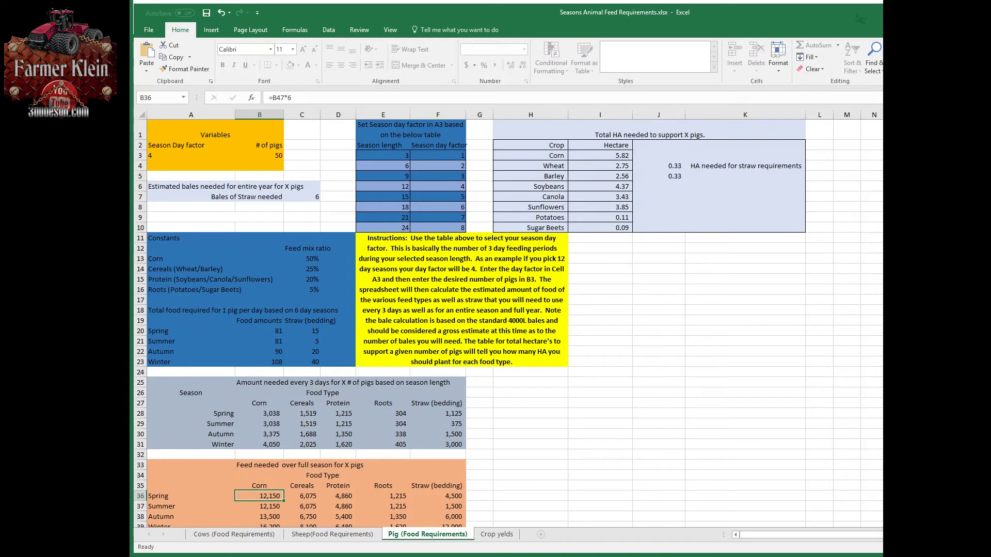
{"action": "key", "text": "Right"}
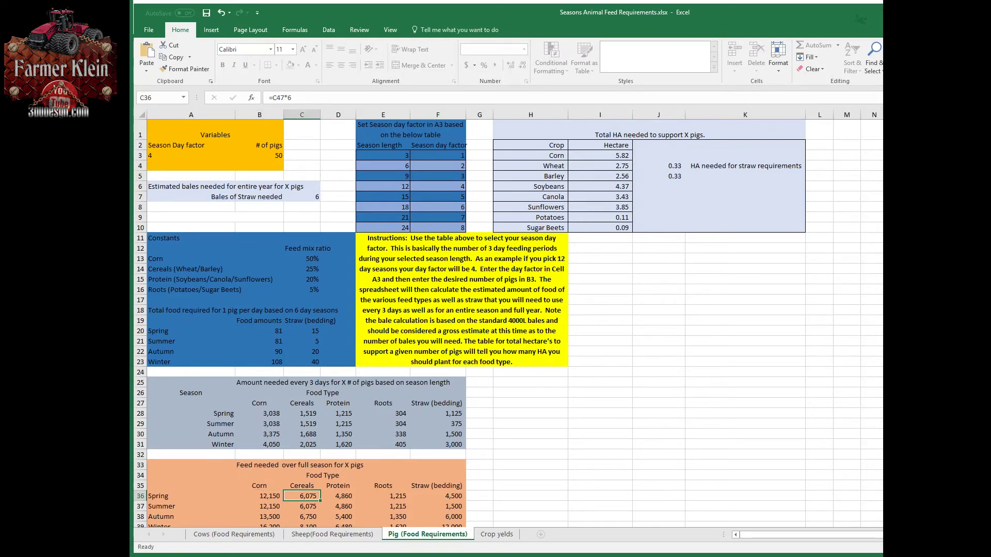
{"action": "scroll", "coordinate": [508, 324], "scroll_direction": "down", "scroll_amount": 1}
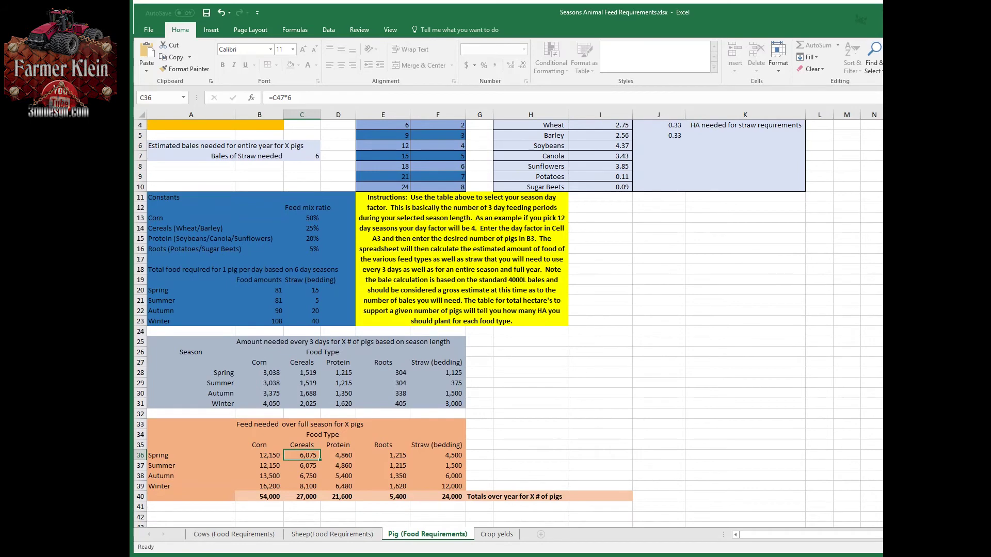
{"action": "key", "text": "Right"}
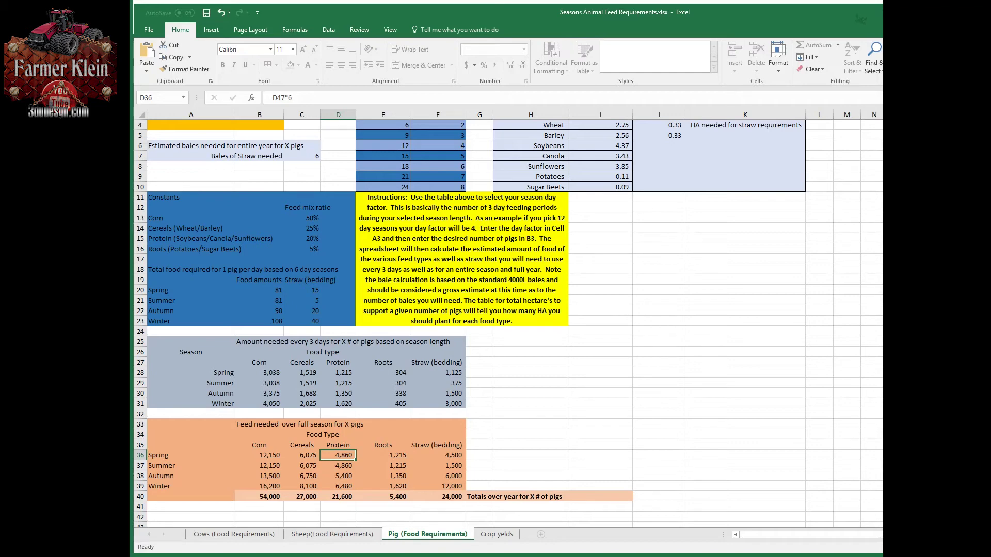
{"action": "left_click", "coordinate": [383, 455]}
{"action": "left_click", "coordinate": [438, 455]}
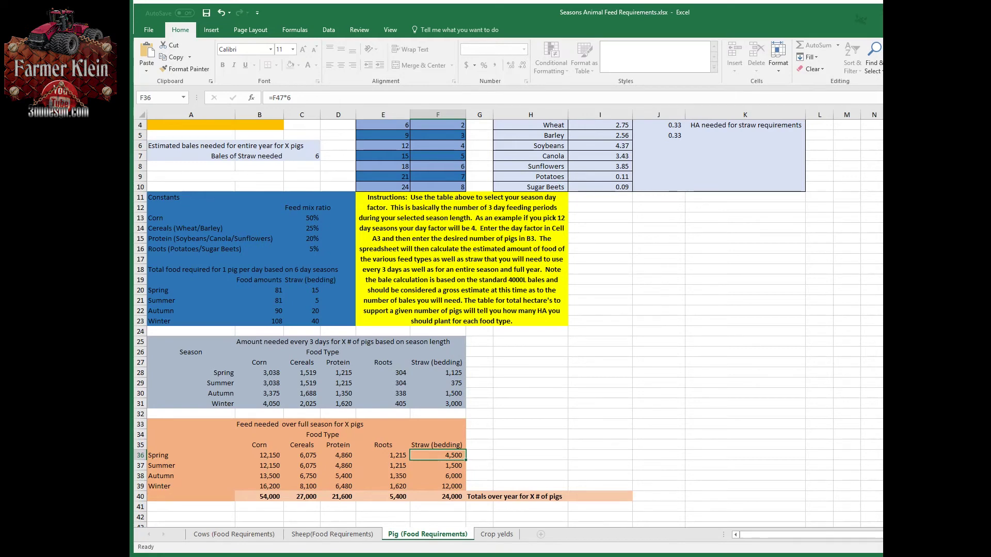
Review the season day factor in A3 against the yearly feed and straw totals for pigs, selecting B40:F40.
{"action": "left_click", "coordinate": [260, 496]}
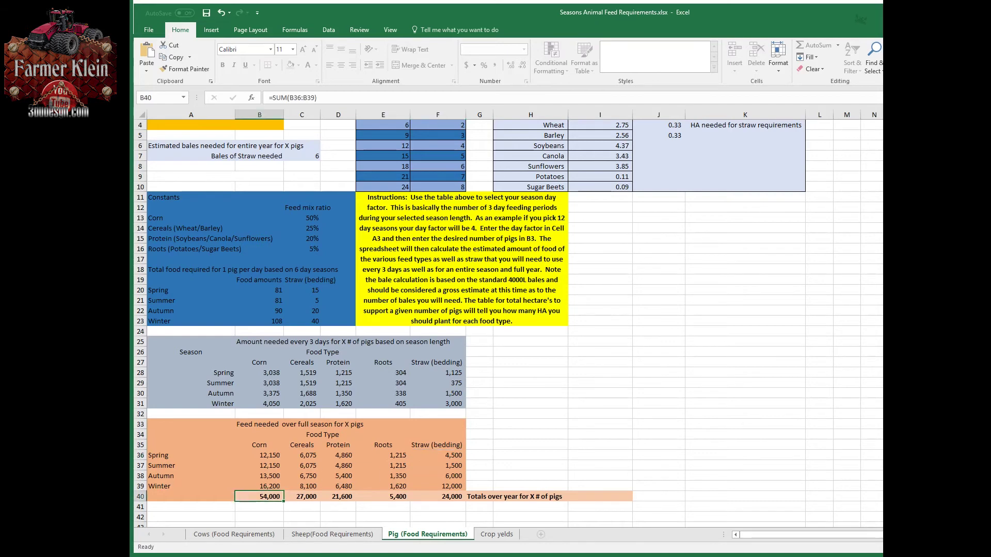
{"action": "scroll", "coordinate": [508, 323], "scroll_direction": "up", "scroll_amount": 1}
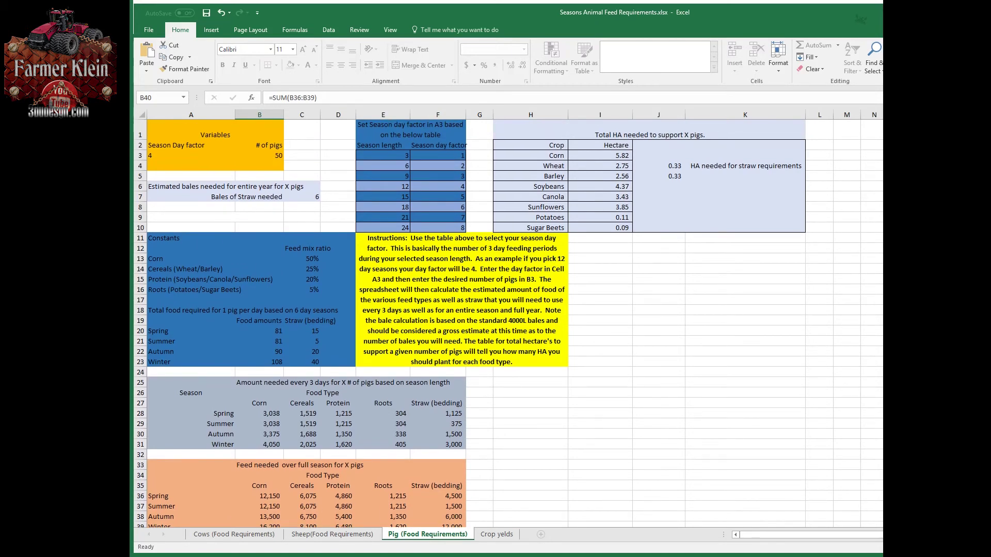
{"action": "scroll", "coordinate": [508, 319], "scroll_direction": "down", "scroll_amount": 1, "text": "ctrl"}
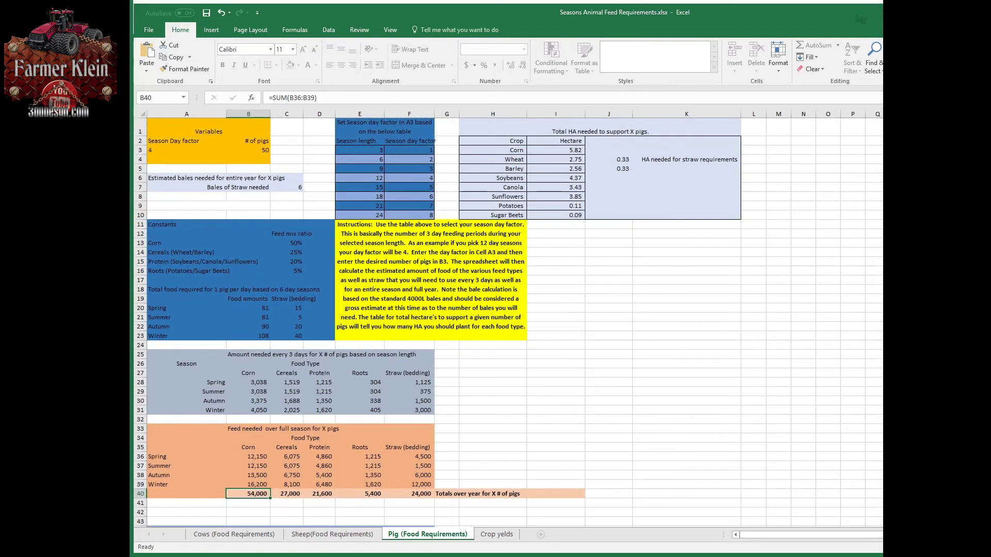
{"action": "left_click", "coordinate": [187, 150]}
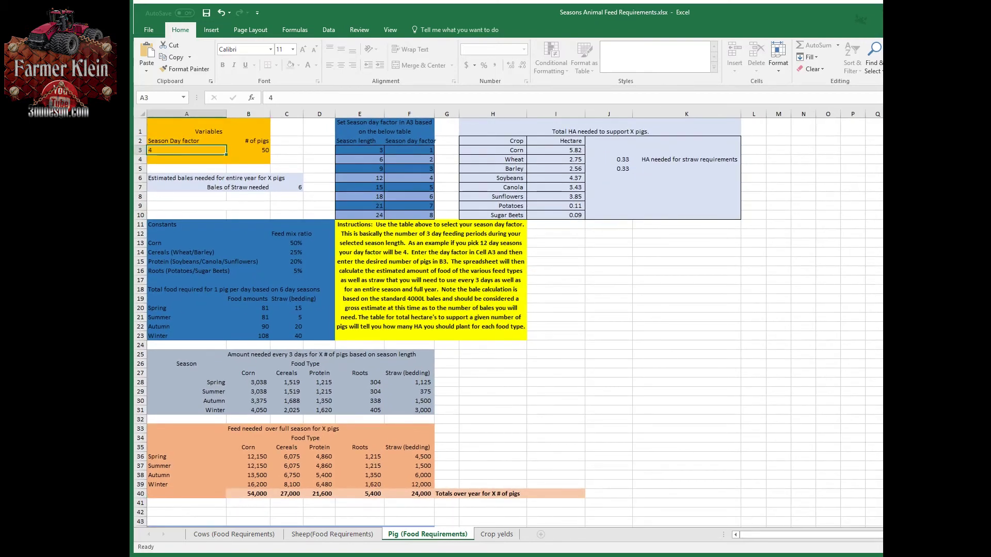
{"action": "left_click_drag", "start_coordinate": [248, 494], "coordinate": [421, 494]}
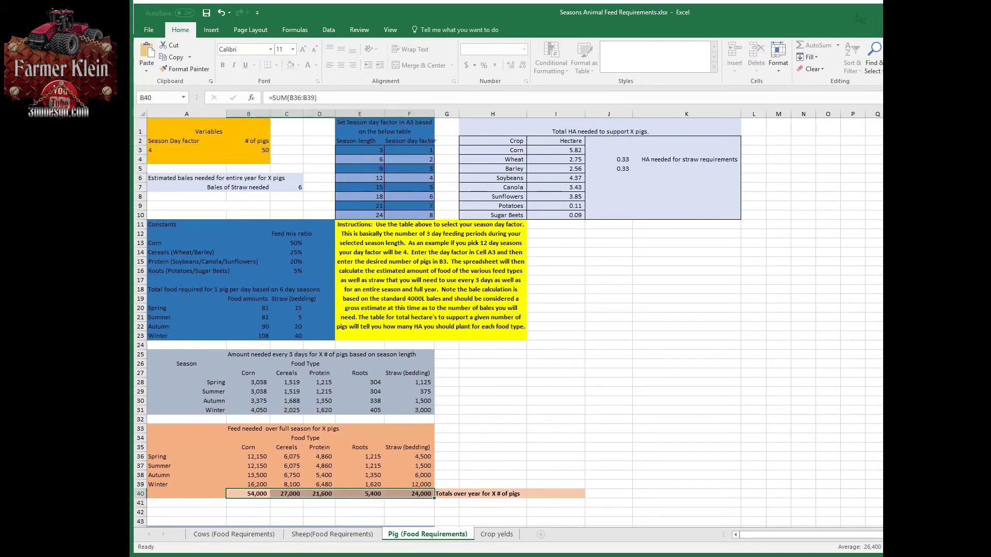
Set the season day factor for pigs in A3 to 1.
{"action": "left_click", "coordinate": [186, 150]}
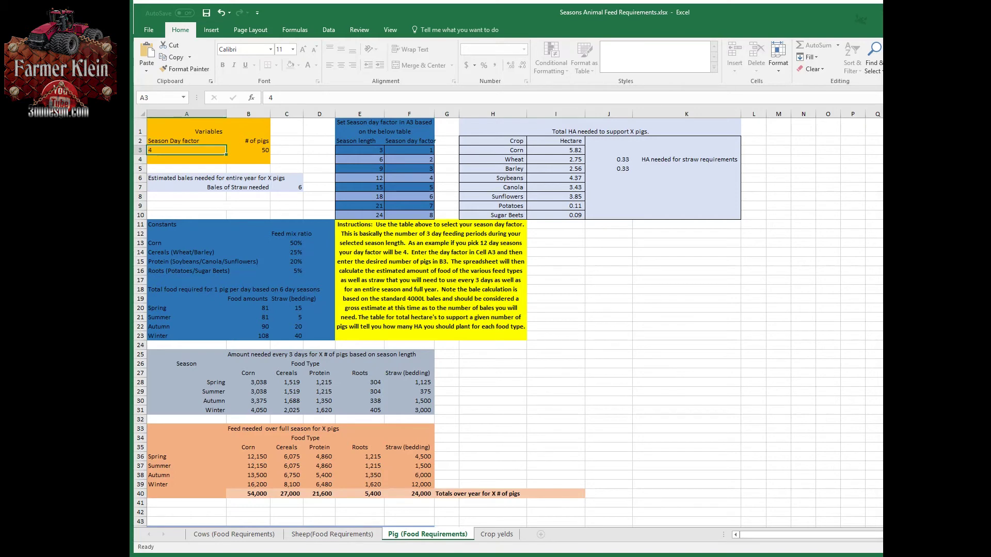
{"action": "type", "text": "1"}
{"action": "key", "text": "Return"}
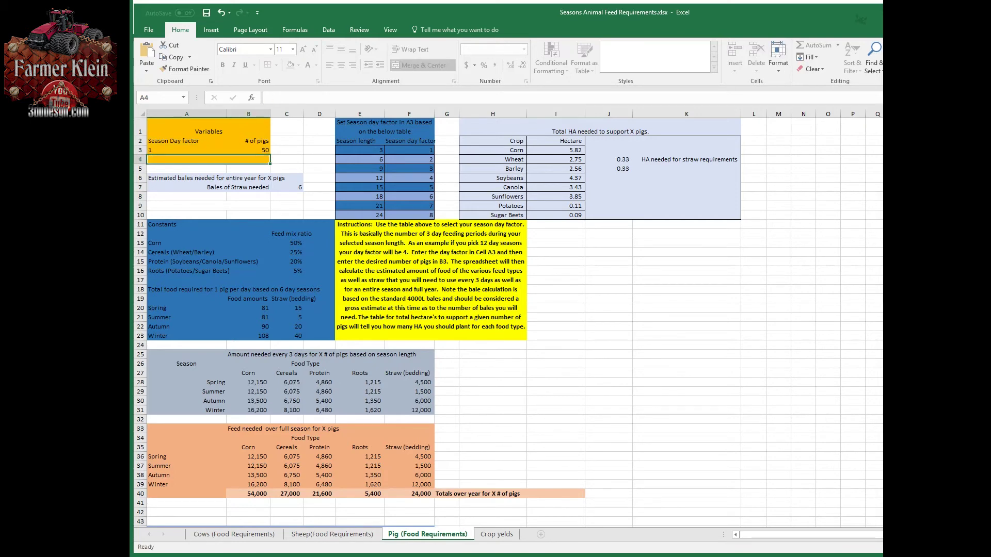
Set the season day factor for pigs in A3 to 8.
{"action": "left_click", "coordinate": [187, 150]}
{"action": "type", "text": "8"}
{"action": "key", "text": "Return"}
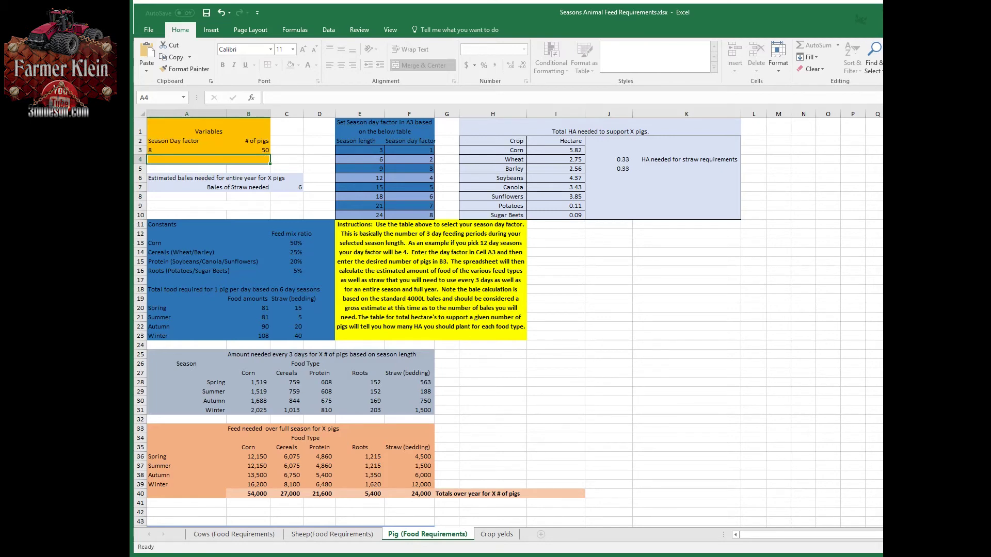
Examine the formula for the yearly bales of straw needed for pigs in C7.
{"action": "left_click", "coordinate": [186, 150]}
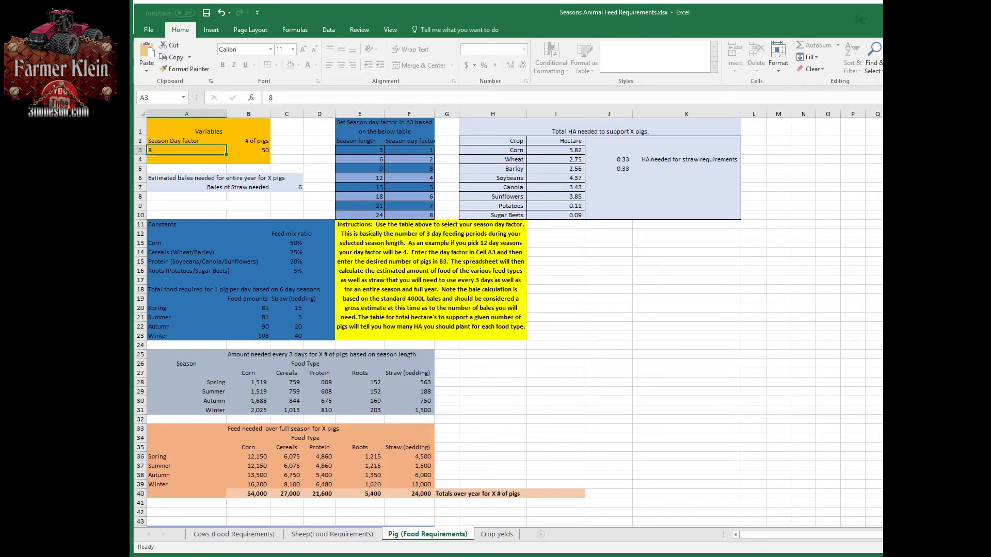
{"action": "key", "text": "Down"}
{"action": "key", "text": "Down"}
{"action": "key", "text": "Down"}
{"action": "key", "text": "Down"}
{"action": "key", "text": "Right"}
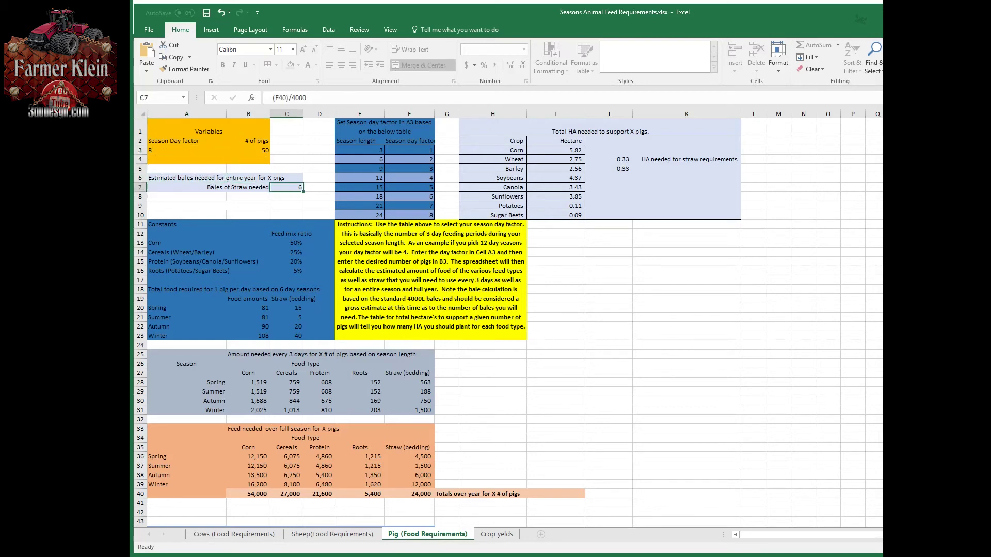
Examine the table of total hectares needed to support the pigs, starting with the corn formula in I3.
{"action": "key", "text": "Right"}
{"action": "key", "text": "Right"}
{"action": "key", "text": "Right"}
{"action": "key", "text": "Right"}
{"action": "key", "text": "Right"}
{"action": "key", "text": "Right"}
{"action": "key", "text": "Right"}
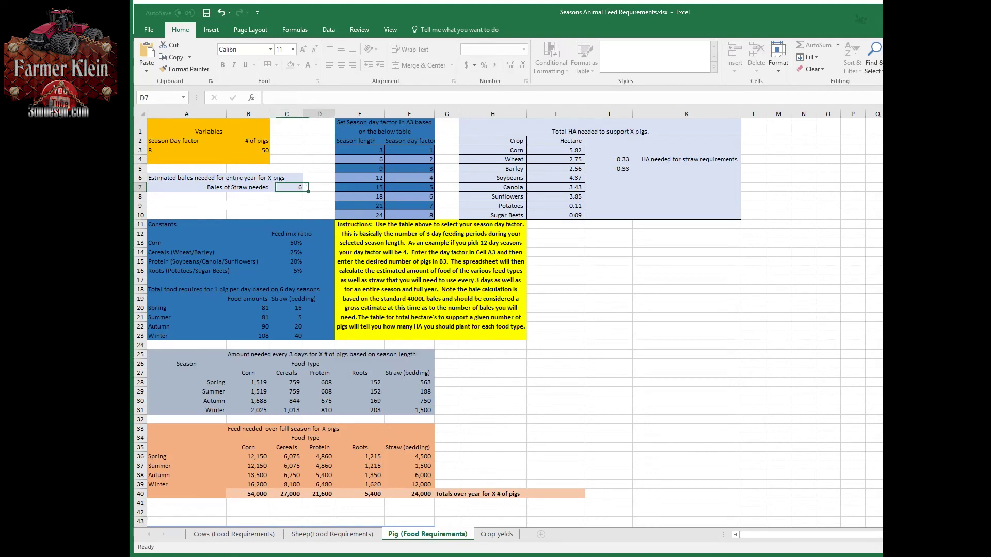
{"action": "key", "text": "Up"}
{"action": "key", "text": "Up"}
{"action": "key", "text": "Up"}
{"action": "key", "text": "Up"}
{"action": "key", "text": "Up"}
{"action": "key", "text": "Up"}
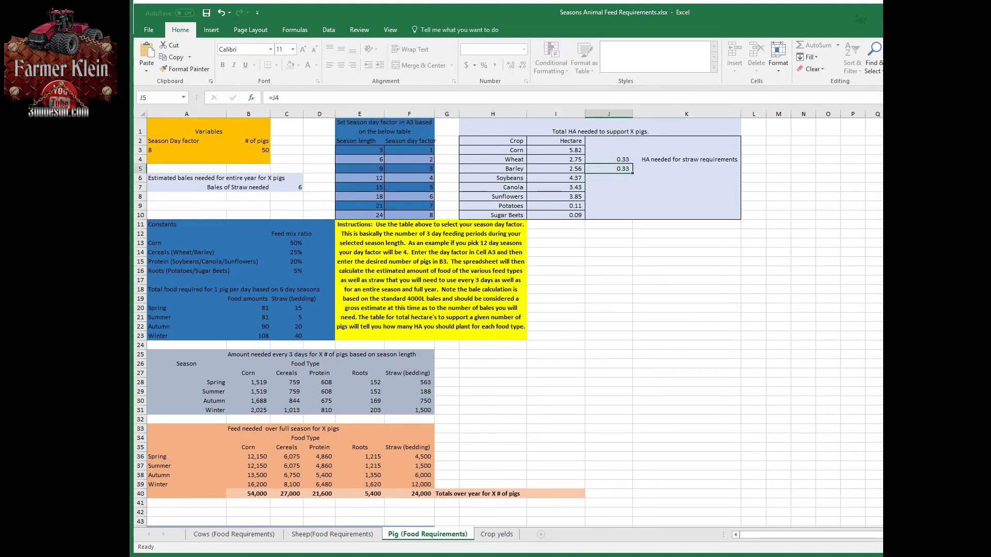
{"action": "key", "text": "Down"}
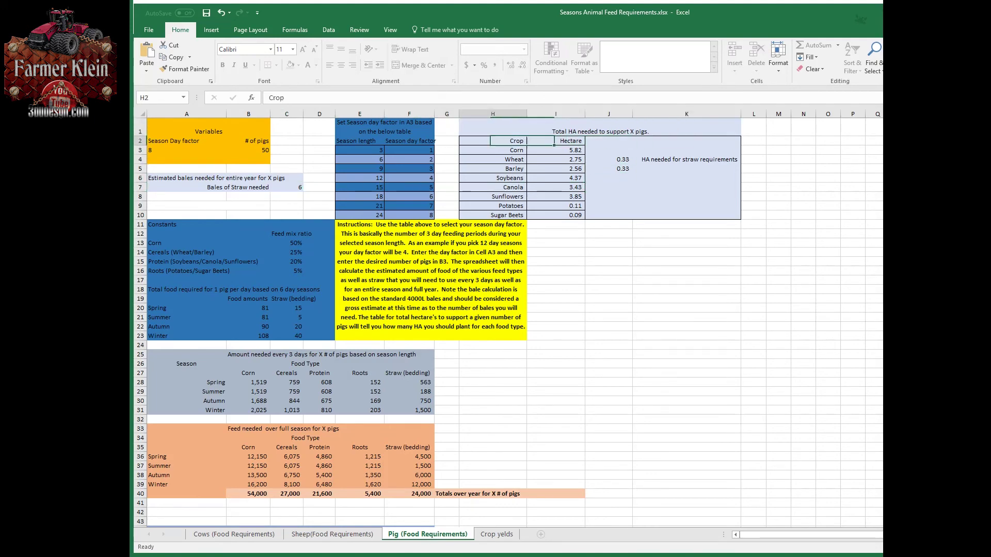
{"action": "key", "text": "Down"}
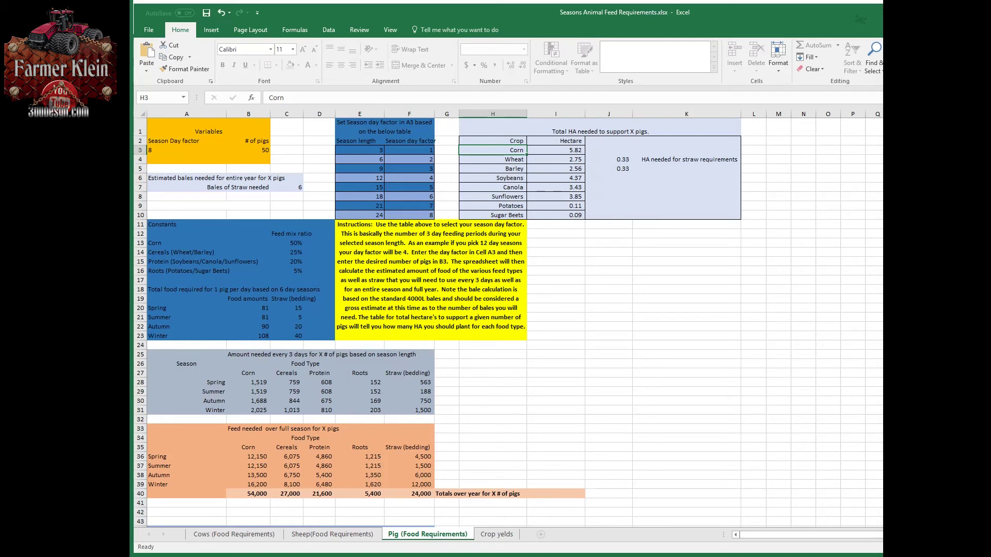
{"action": "left_click", "coordinate": [556, 150]}
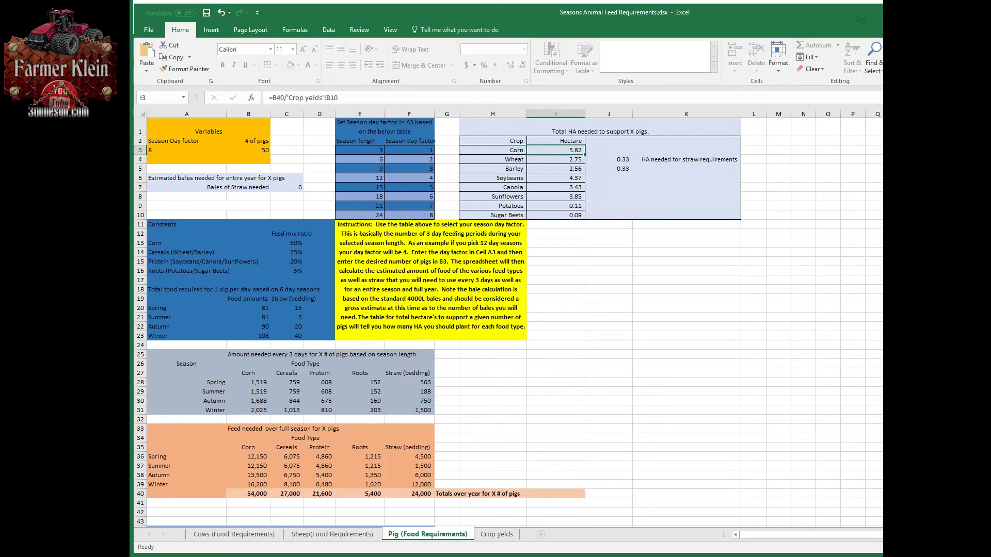
{"action": "left_click", "coordinate": [493, 150]}
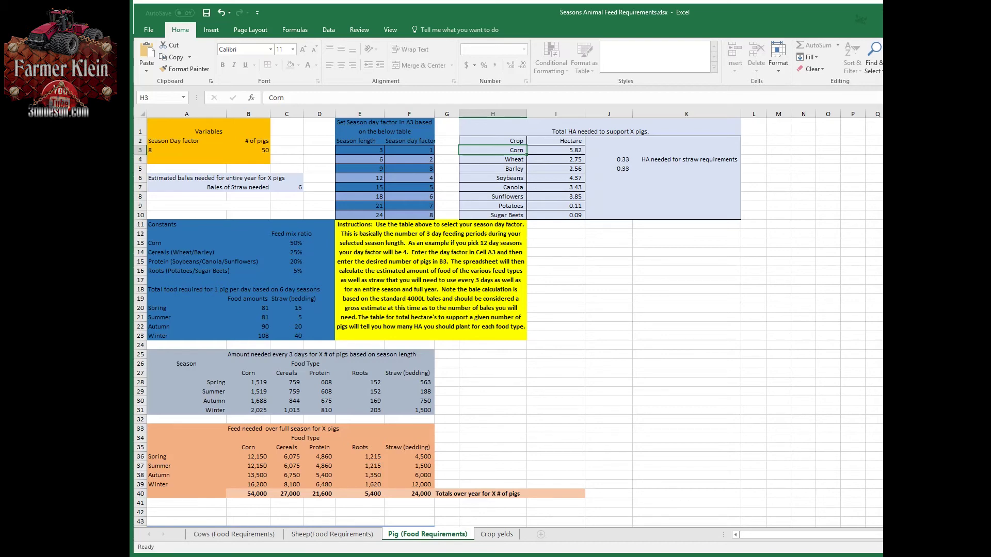
{"action": "left_click", "coordinate": [556, 150]}
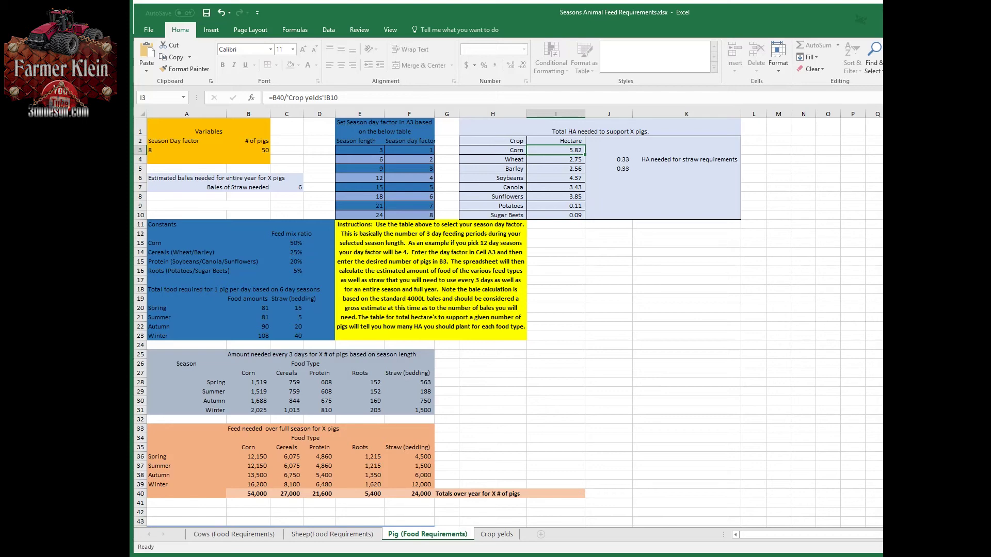
Examine the hectare formulas for wheat, barley, soybeans, canola, sunflowers, potatoes and sugar beets in I4:I10.
{"action": "left_click", "coordinate": [556, 159]}
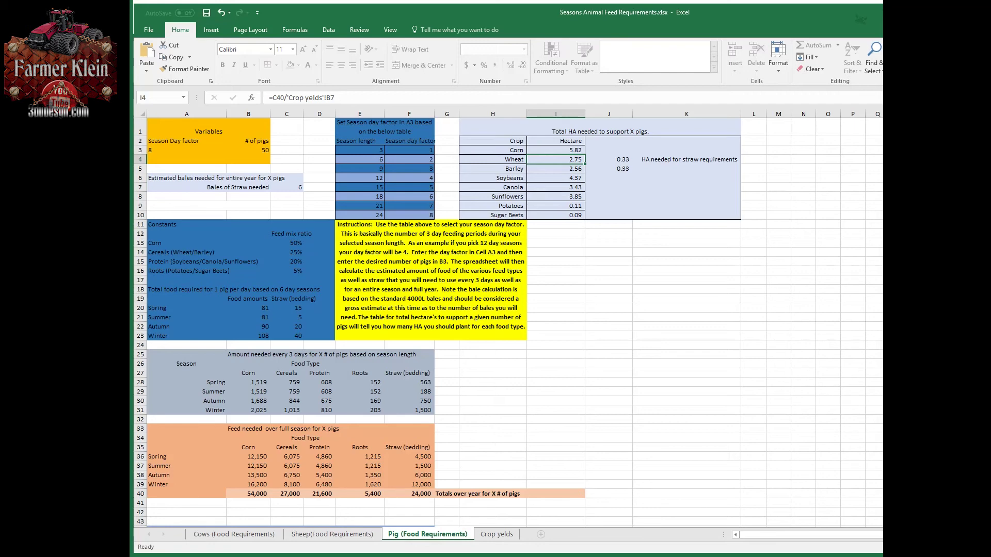
{"action": "key", "text": "Down"}
{"action": "key", "text": "Down"}
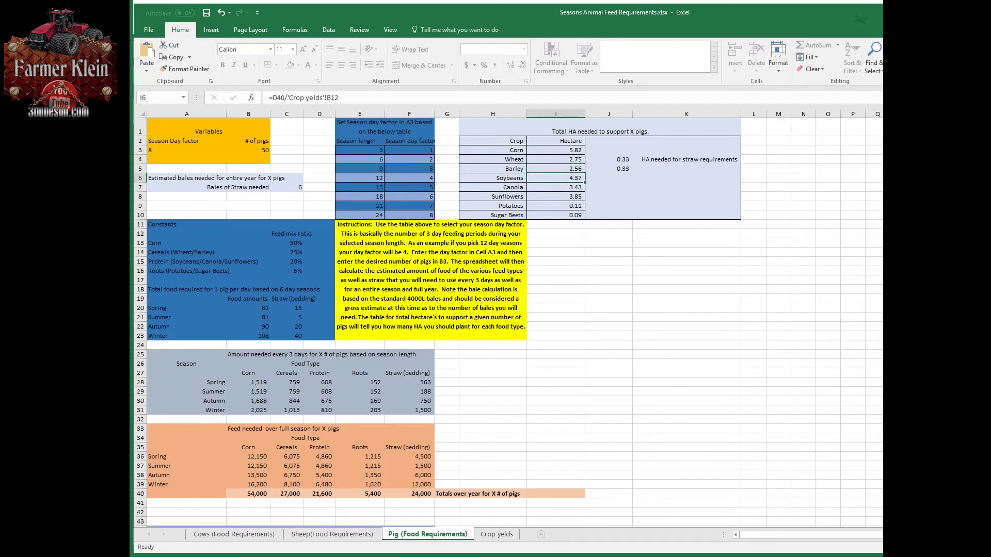
{"action": "key", "text": "Down"}
{"action": "key", "text": "Down"}
{"action": "key", "text": "Up"}
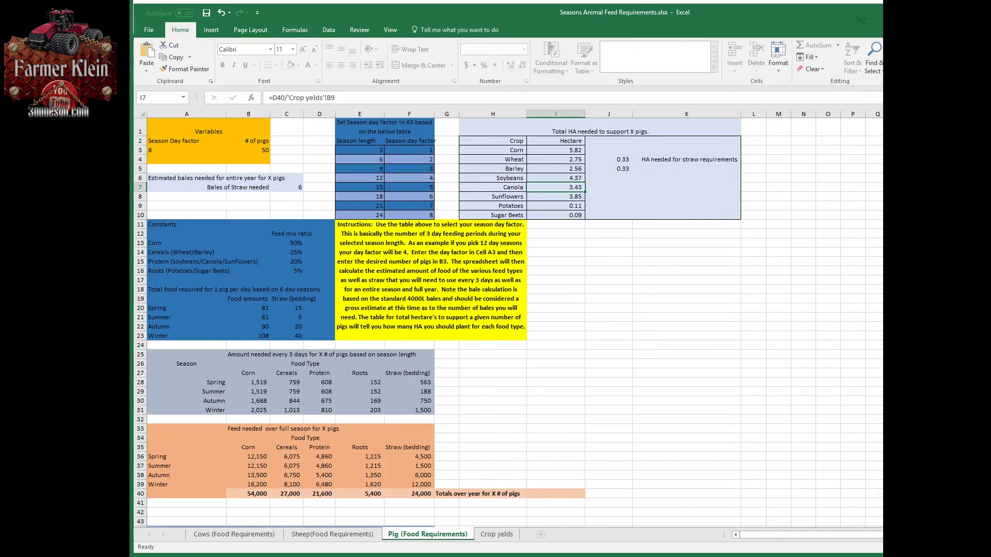
{"action": "key", "text": "Up"}
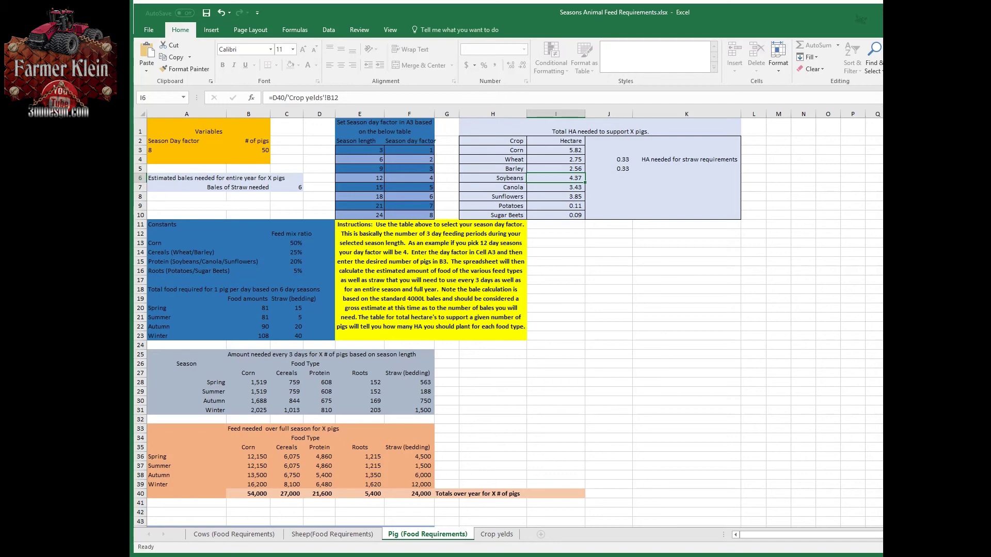
{"action": "key", "text": "Down"}
{"action": "key", "text": "Down"}
{"action": "key", "text": "Down"}
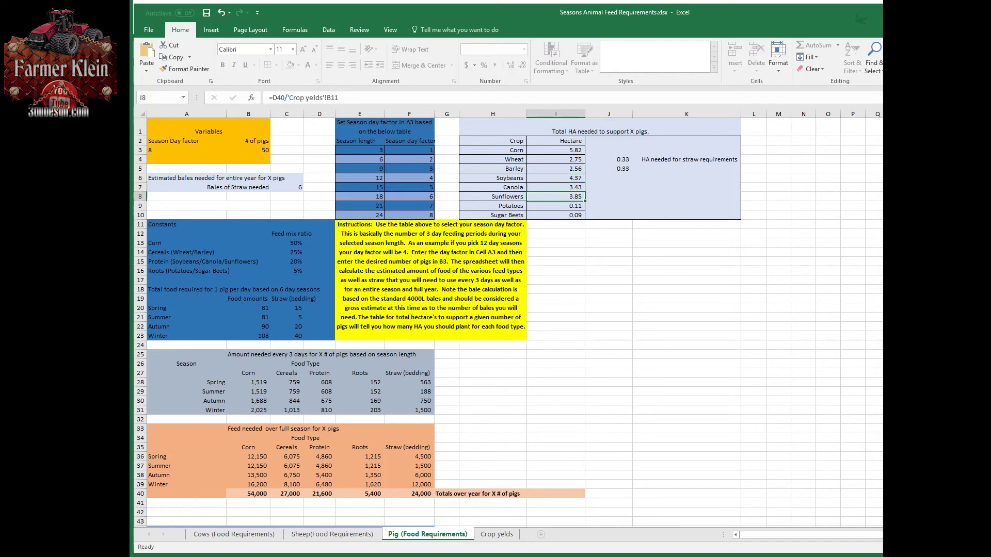
{"action": "key", "text": "Down"}
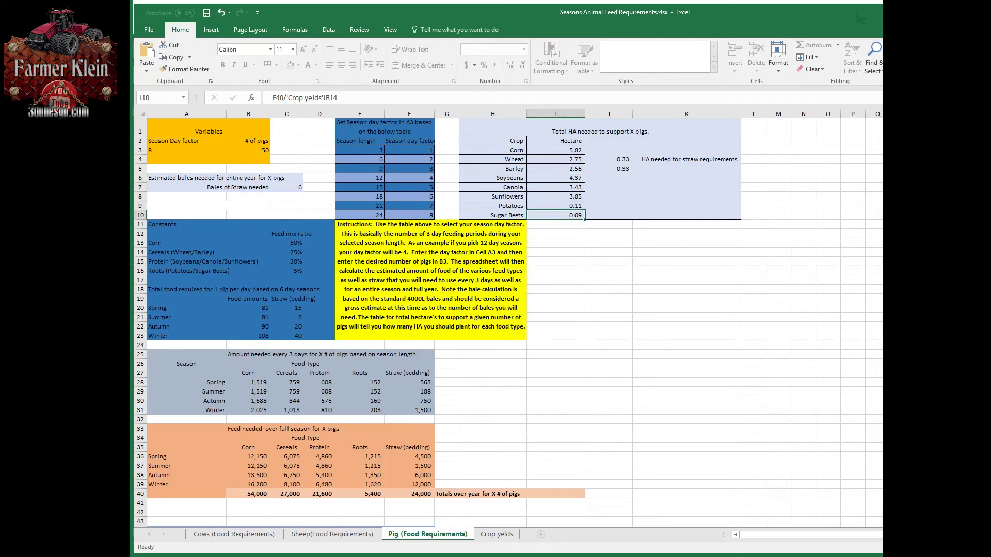
{"action": "key", "text": "Up"}
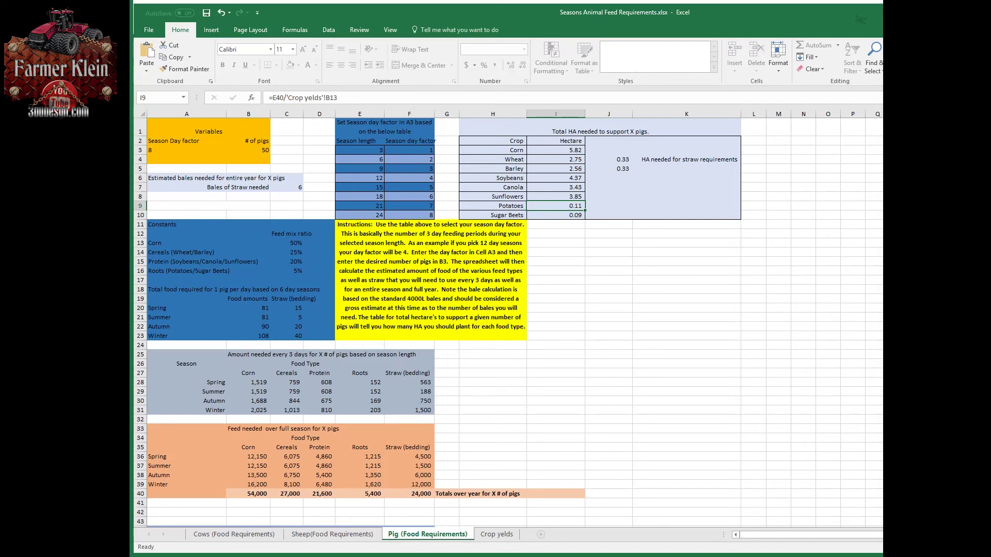
{"action": "left_click", "coordinate": [555, 215]}
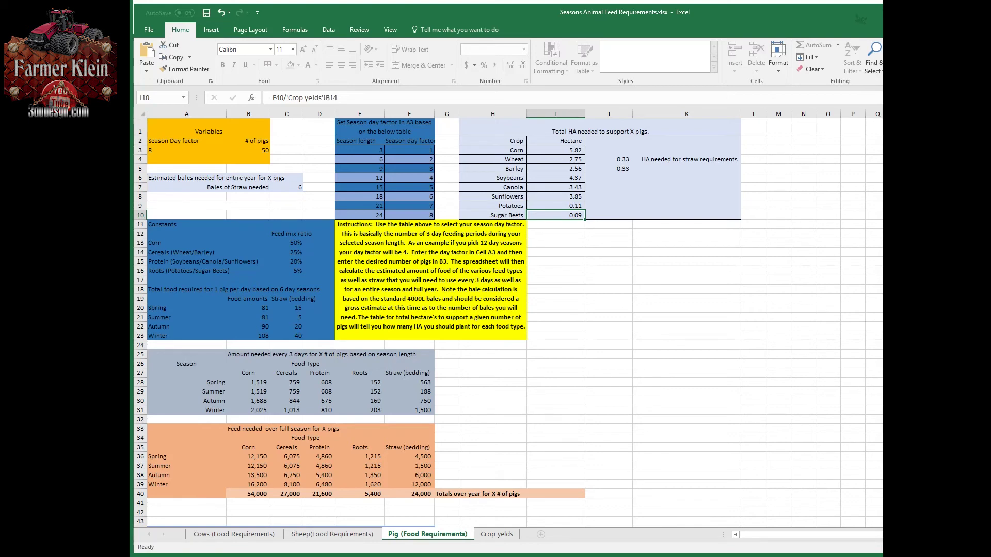
Examine the hectares needed for straw in J4:J5 alongside the wheat hectares in I4.
{"action": "key", "text": "Right"}
{"action": "key", "text": "Up"}
{"action": "key", "text": "Up"}
{"action": "key", "text": "Up"}
{"action": "key", "text": "Up"}
{"action": "key", "text": "Up"}
{"action": "key", "text": "Up"}
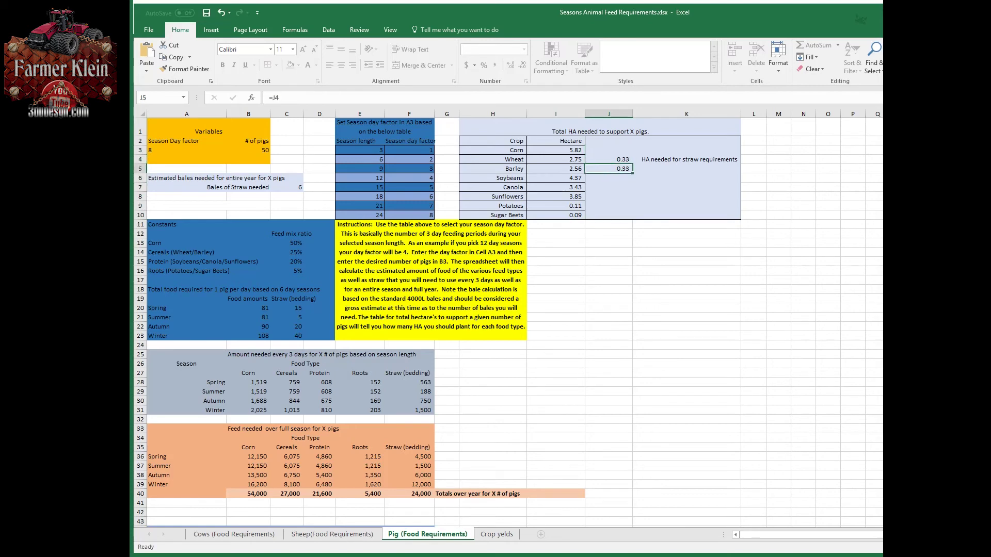
{"action": "key", "text": "Down"}
{"action": "key", "text": "Up"}
{"action": "key", "text": "Left"}
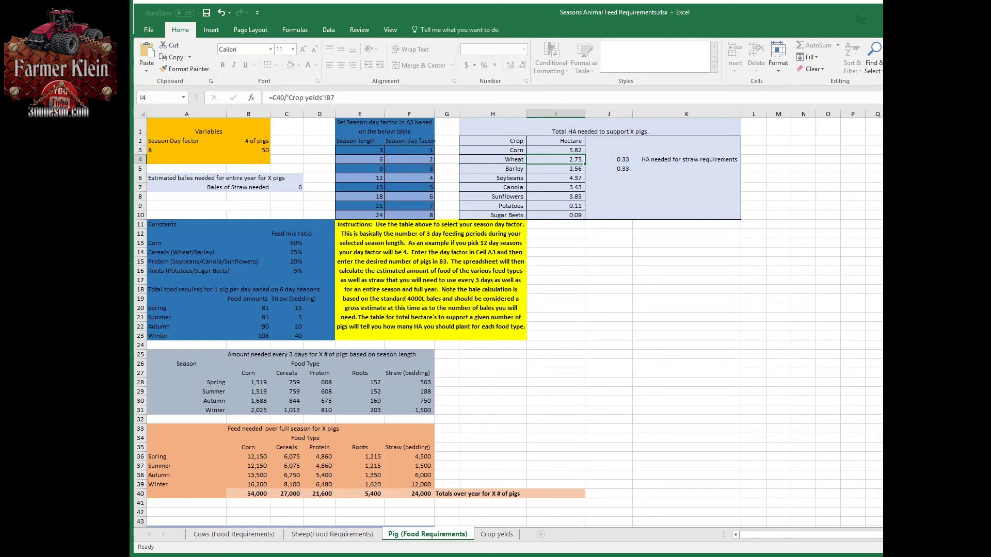
{"action": "key", "text": "Right"}
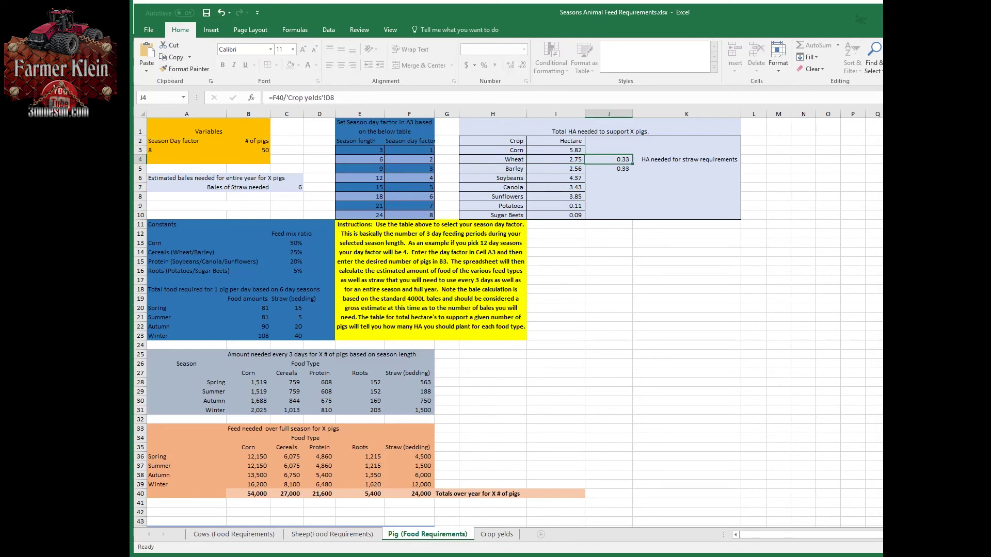
Set the number of pigs in B3 to 250.
{"action": "key", "text": "Left"}
{"action": "key", "text": "Left"}
{"action": "key", "text": "Left"}
{"action": "key", "text": "Left"}
{"action": "key", "text": "Left"}
{"action": "key", "text": "Left"}
{"action": "key", "text": "Left"}
{"action": "key", "text": "Left"}
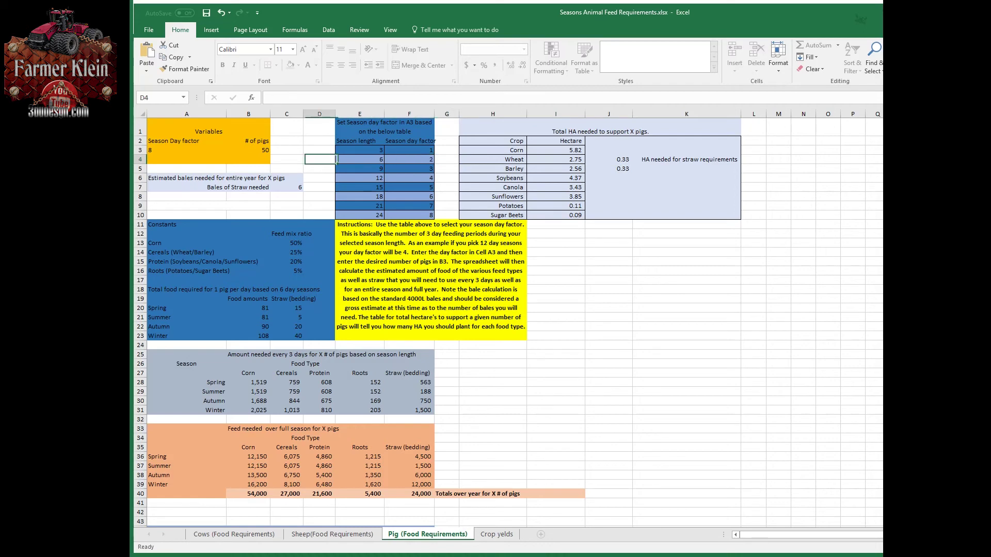
{"action": "key", "text": "Up"}
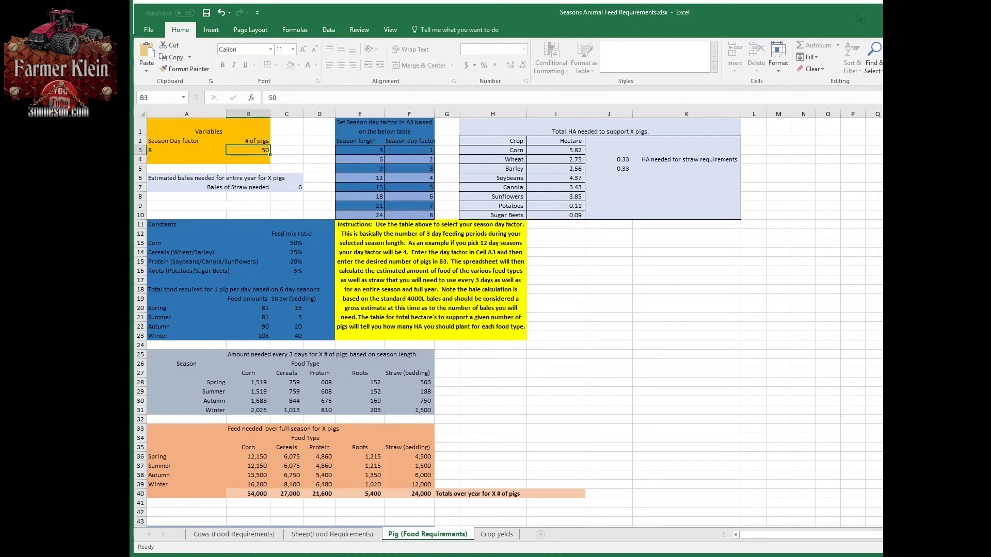
{"action": "type", "text": "250"}
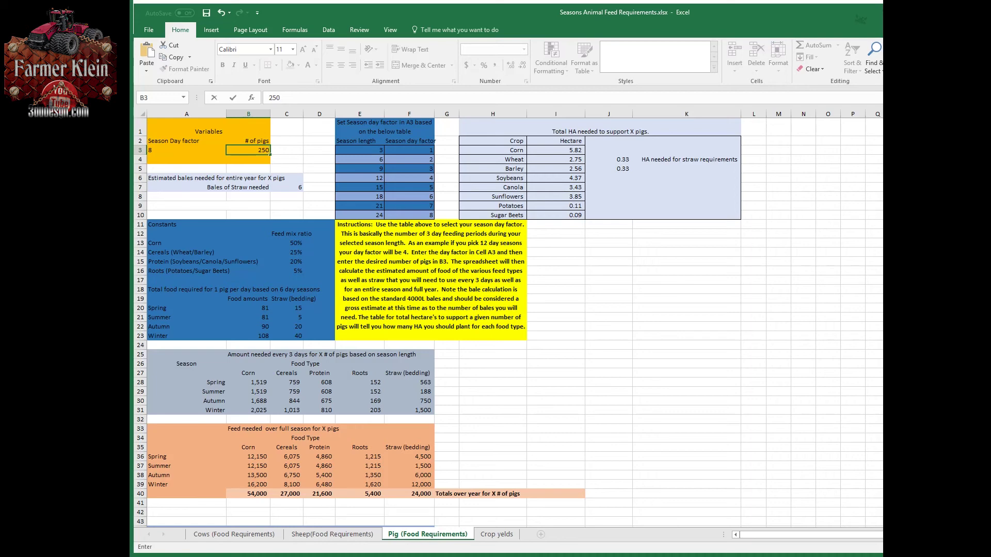
{"action": "key", "text": "Return"}
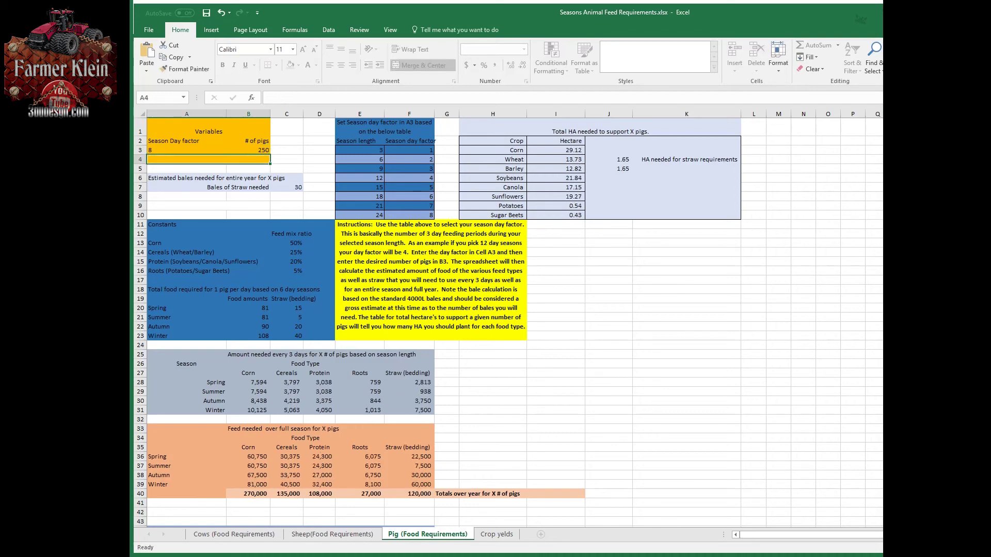
Review the recalculated hectares for each crop in column I, from corn in I3 down to potatoes in I9.
{"action": "key", "text": "Right"}
{"action": "key", "text": "Right"}
{"action": "key", "text": "Right"}
{"action": "key", "text": "Right"}
{"action": "key", "text": "Right"}
{"action": "key", "text": "Right"}
{"action": "key", "text": "Right"}
{"action": "key", "text": "Right"}
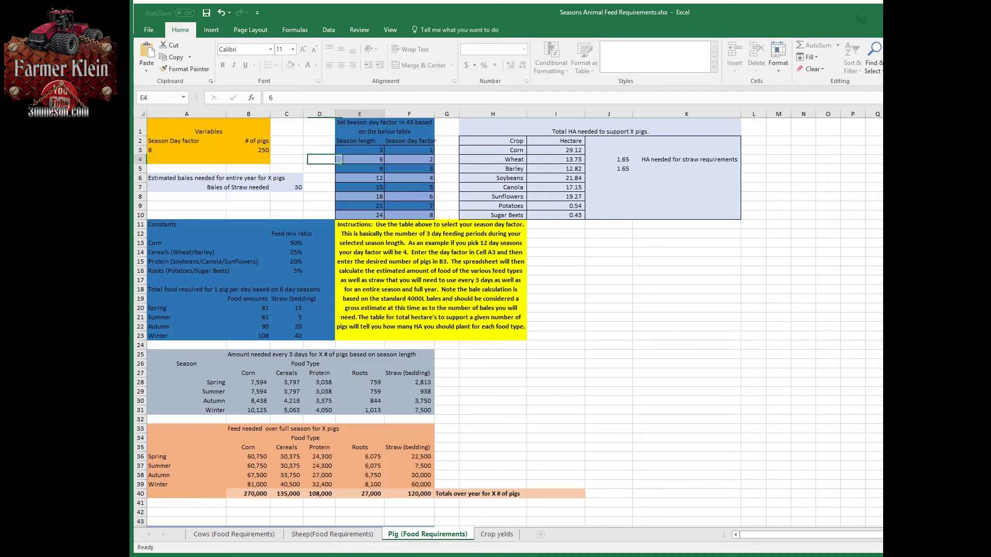
{"action": "key", "text": "Left"}
{"action": "key", "text": "Up"}
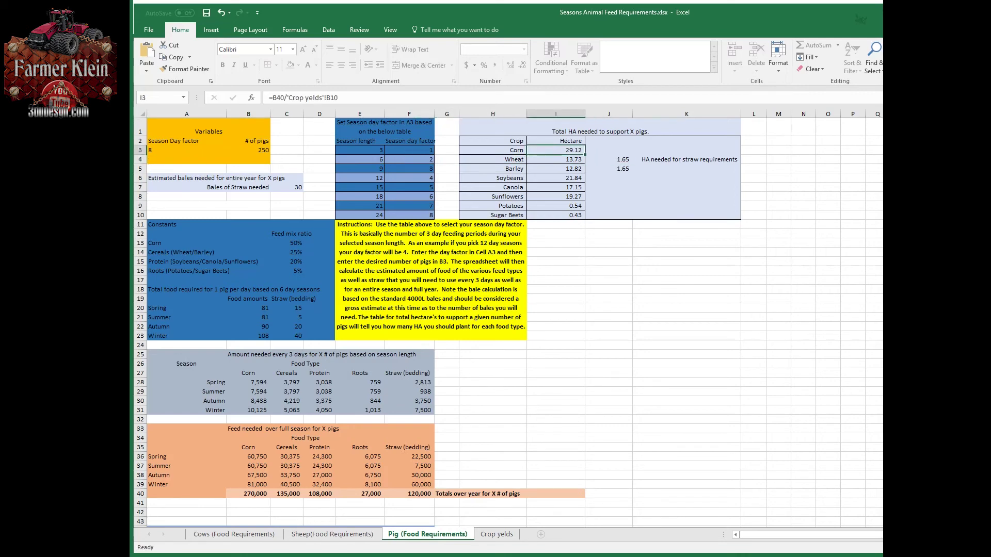
{"action": "key", "text": "Down"}
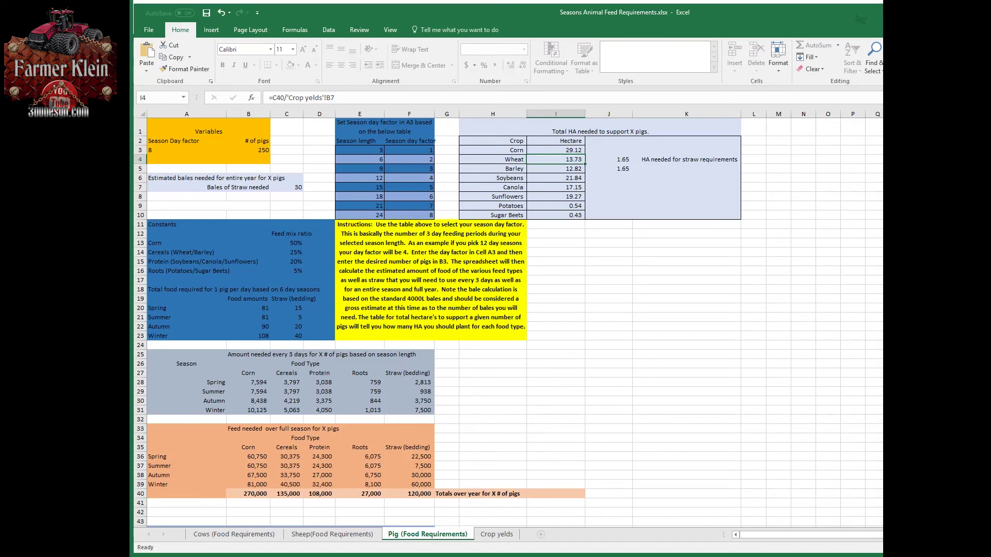
{"action": "key", "text": "Down"}
{"action": "key", "text": "Down"}
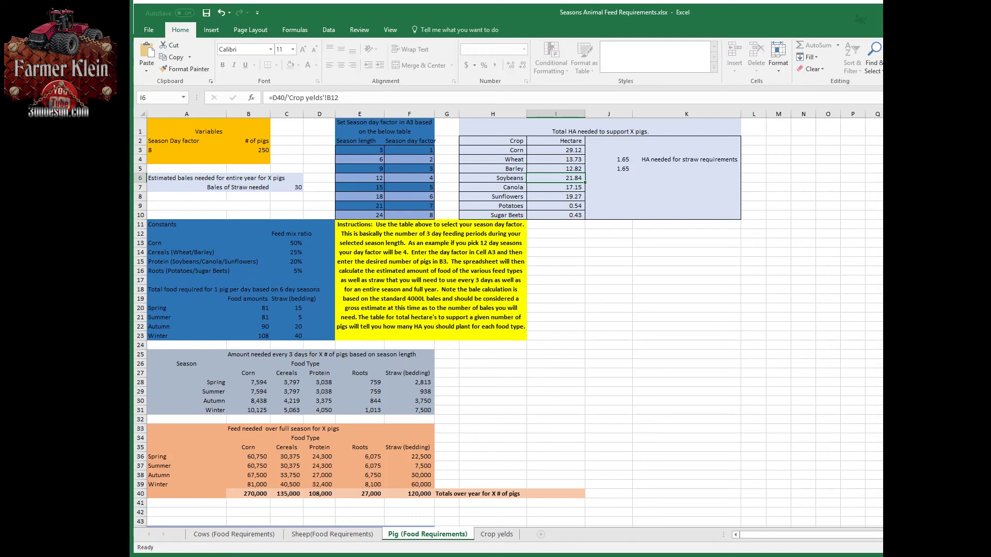
{"action": "key", "text": "Down"}
{"action": "key", "text": "Down"}
{"action": "key", "text": "Down"}
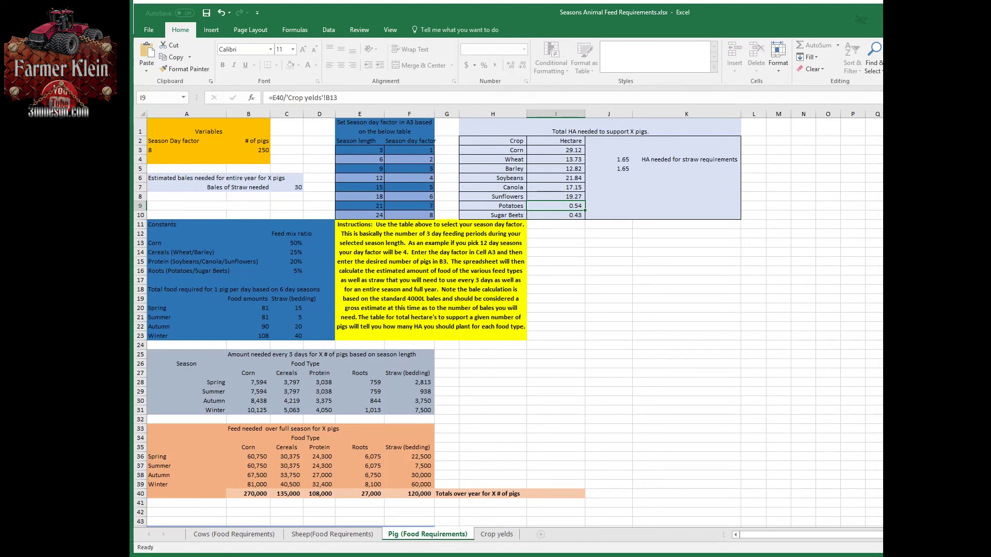
Review column B through the 3-day and full-season feed tables, and return to the number of pigs in B3.
{"action": "key", "text": "Left"}
{"action": "key", "text": "Left"}
{"action": "key", "text": "Left"}
{"action": "key", "text": "Left"}
{"action": "key", "text": "Left"}
{"action": "key", "text": "Left"}
{"action": "key", "text": "Left"}
{"action": "key", "text": "Up"}
{"action": "key", "text": "Up"}
{"action": "key", "text": "Up"}
{"action": "key", "text": "Up"}
{"action": "key", "text": "Up"}
{"action": "key", "text": "Down"}
{"action": "key", "text": "Down"}
{"action": "key", "text": "Down"}
{"action": "key", "text": "Down"}
{"action": "key", "text": "Down"}
{"action": "key", "text": "Down"}
{"action": "key", "text": "Down"}
{"action": "key", "text": "Down"}
{"action": "key", "text": "Down"}
{"action": "key", "text": "Down"}
{"action": "key", "text": "Down"}
{"action": "key", "text": "Down"}
{"action": "key", "text": "Down"}
{"action": "key", "text": "Down"}
{"action": "key", "text": "Down"}
{"action": "key", "text": "Down"}
{"action": "key", "text": "Down"}
{"action": "key", "text": "Down"}
{"action": "key", "text": "Down"}
{"action": "key", "text": "Down"}
{"action": "key", "text": "Down"}
{"action": "key", "text": "Down"}
{"action": "key", "text": "Down"}
{"action": "key", "text": "Down"}
{"action": "key", "text": "Down"}
{"action": "key", "text": "Down"}
{"action": "key", "text": "Up"}
{"action": "key", "text": "Up"}
{"action": "key", "text": "Up"}
{"action": "key", "text": "Up"}
{"action": "key", "text": "Up"}
{"action": "key", "text": "Up"}
{"action": "key", "text": "Up"}
{"action": "key", "text": "Up"}
{"action": "key", "text": "Up"}
{"action": "key", "text": "Up"}
{"action": "key", "text": "Up"}
{"action": "key", "text": "Up"}
{"action": "key", "text": "Up"}
{"action": "key", "text": "Up"}
{"action": "key", "text": "Up"}
{"action": "key", "text": "Up"}
{"action": "key", "text": "Up"}
{"action": "key", "text": "Up"}
{"action": "key", "text": "Up"}
{"action": "key", "text": "Up"}
{"action": "key", "text": "Up"}
{"action": "key", "text": "Up"}
{"action": "key", "text": "Up"}
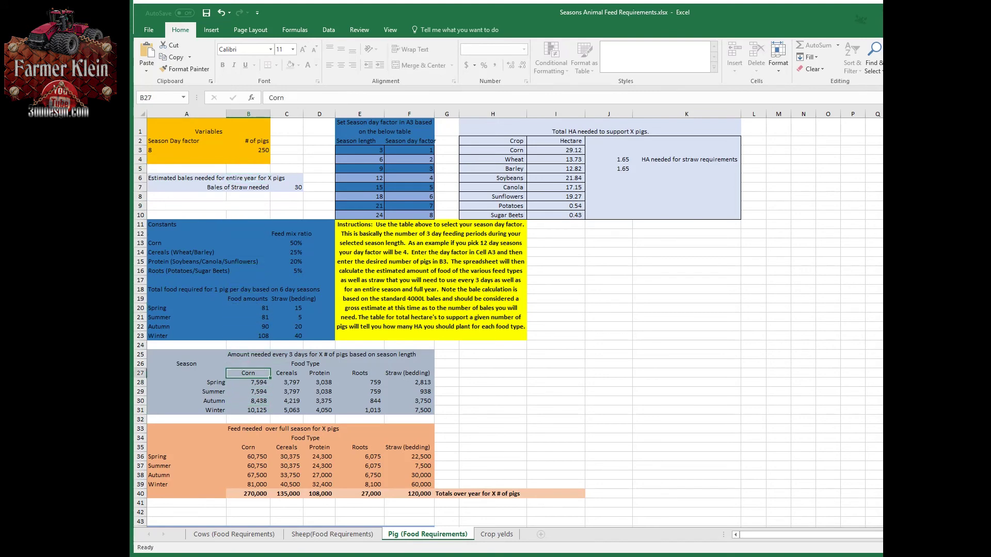
{"action": "key", "text": "Down"}
{"action": "key", "text": "Down"}
{"action": "key", "text": "Down"}
{"action": "key", "text": "Down"}
{"action": "key", "text": "Down"}
{"action": "key", "text": "Down"}
{"action": "key", "text": "Down"}
{"action": "key", "text": "Down"}
{"action": "key", "text": "Down"}
{"action": "key", "text": "Down"}
{"action": "key", "text": "Down"}
{"action": "key", "text": "Down"}
{"action": "key", "text": "Down"}
{"action": "key", "text": "Down"}
{"action": "key", "text": "Down"}
{"action": "key", "text": "Down"}
{"action": "key", "text": "Down"}
{"action": "key", "text": "Down"}
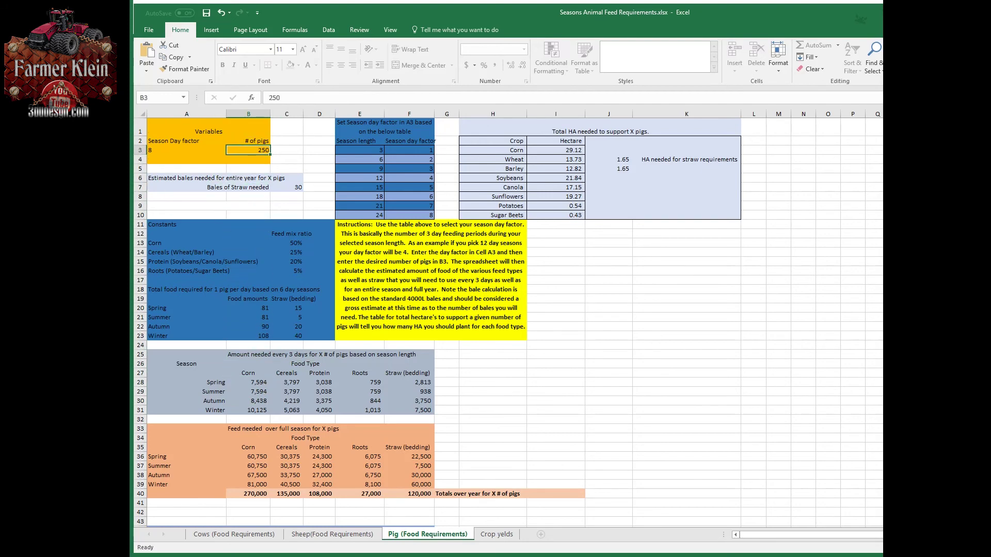
Examine the spring 3-day feed amounts for pigs in row 28, from corn in B28 across to roots in E28.
{"action": "key", "text": "Down"}
{"action": "key", "text": "Down"}
{"action": "key", "text": "Down"}
{"action": "key", "text": "Down"}
{"action": "key", "text": "Down"}
{"action": "key", "text": "Down"}
{"action": "key", "text": "Down"}
{"action": "key", "text": "Down"}
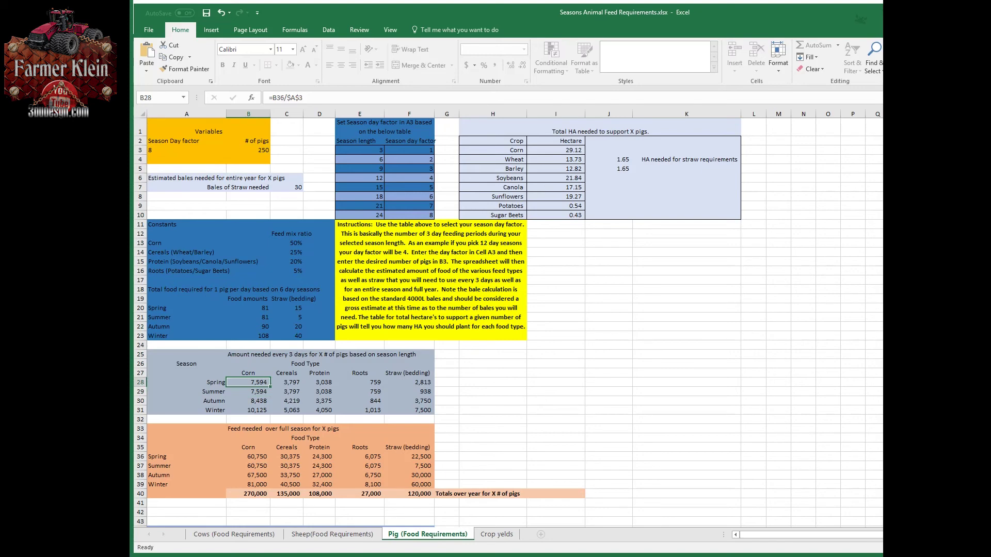
{"action": "key", "text": "Right"}
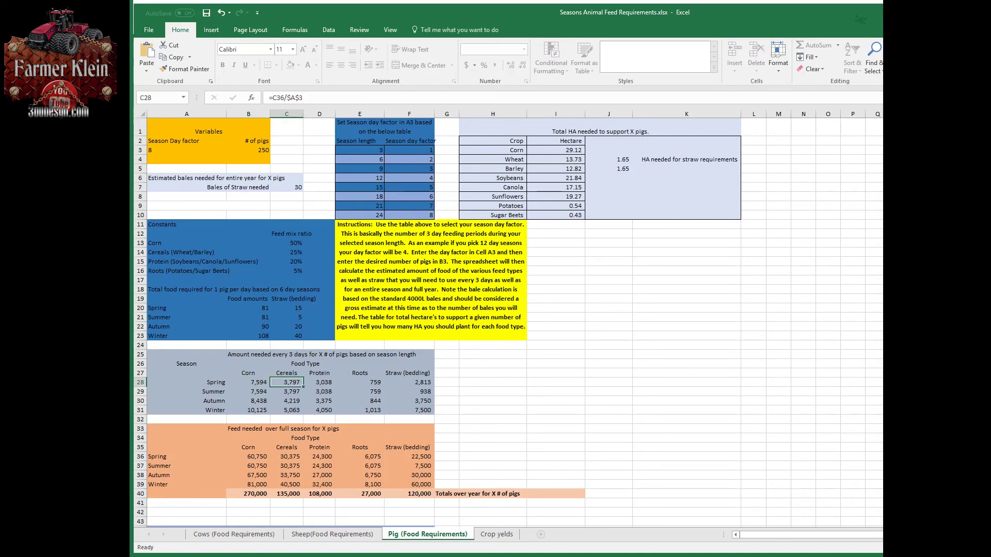
{"action": "left_click", "coordinate": [319, 383]}
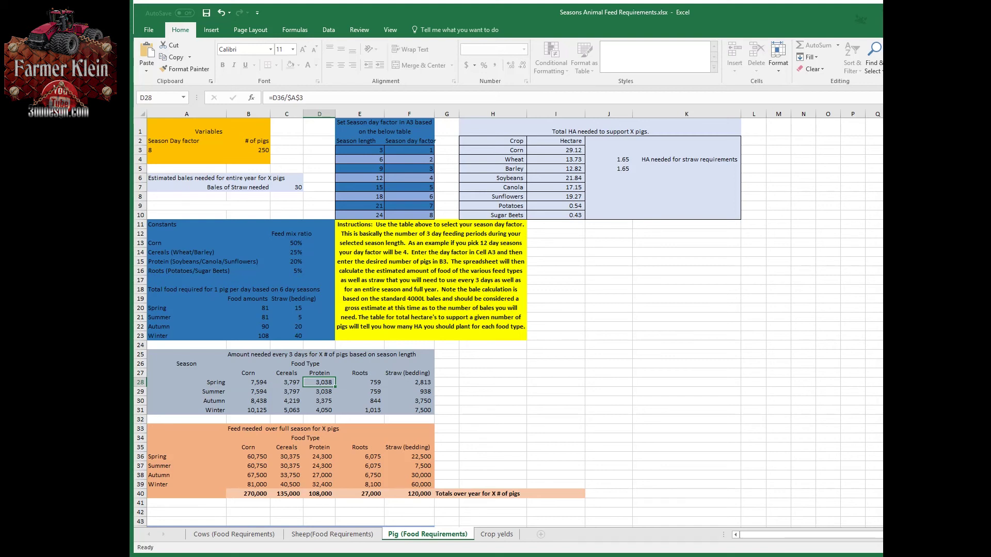
{"action": "left_click", "coordinate": [360, 382]}
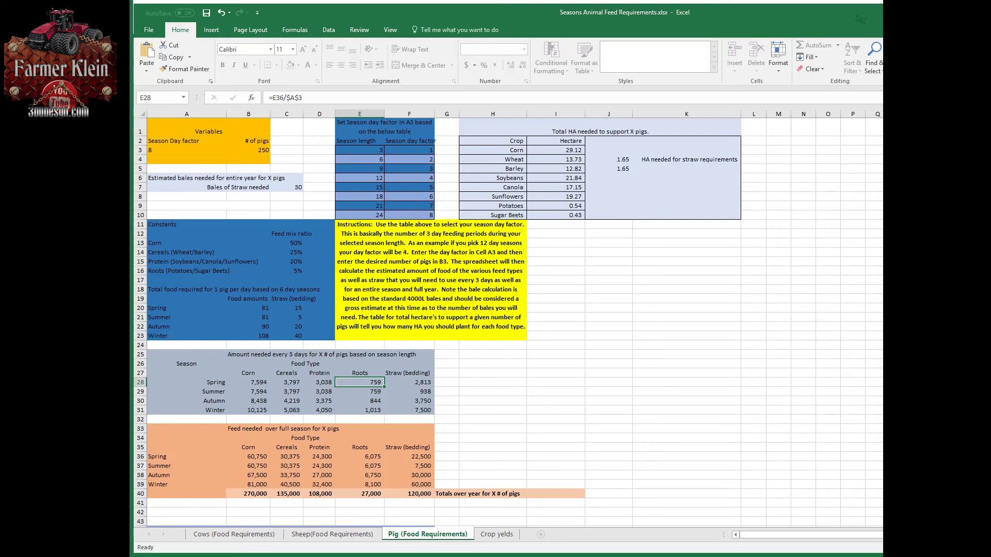
Check the yearly corn total for pigs in B40 of the full-season feed table.
{"action": "key", "text": "Left"}
{"action": "key", "text": "Left"}
{"action": "key", "text": "Down"}
{"action": "key", "text": "Down"}
{"action": "key", "text": "Down"}
{"action": "key", "text": "Down"}
{"action": "key", "text": "Down"}
{"action": "key", "text": "Down"}
{"action": "key", "text": "Down"}
{"action": "key", "text": "Down"}
{"action": "key", "text": "Down"}
{"action": "key", "text": "Down"}
{"action": "key", "text": "Down"}
{"action": "key", "text": "Down"}
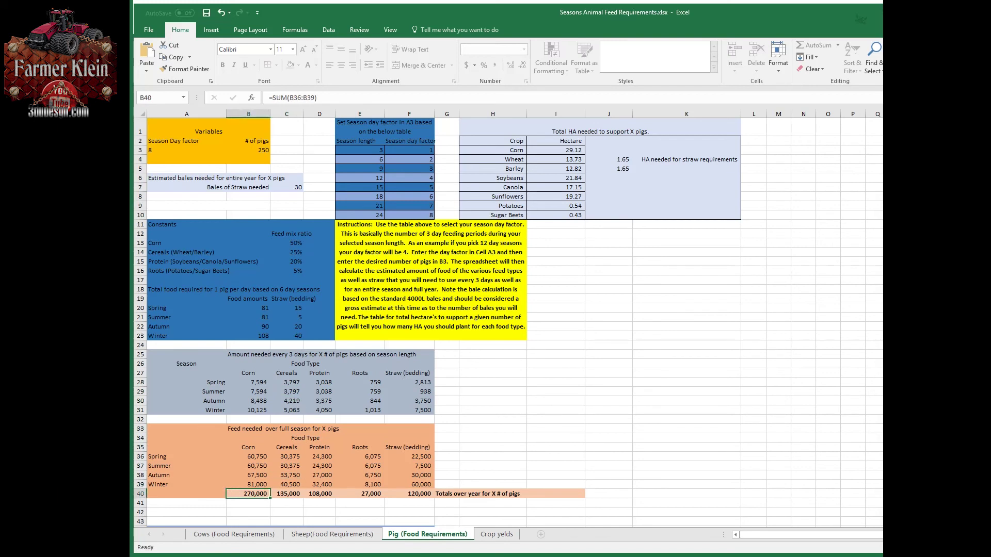
Set the number of pigs in B3 to 75.
{"action": "key", "text": "Up"}
{"action": "key", "text": "Up"}
{"action": "key", "text": "Up"}
{"action": "key", "text": "Up"}
{"action": "key", "text": "Up"}
{"action": "key", "text": "Up"}
{"action": "key", "text": "Up"}
{"action": "key", "text": "Up"}
{"action": "key", "text": "Up"}
{"action": "key", "text": "Up"}
{"action": "key", "text": "Up"}
{"action": "key", "text": "Up"}
{"action": "key", "text": "Up"}
{"action": "key", "text": "Up"}
{"action": "key", "text": "Up"}
{"action": "key", "text": "Up"}
{"action": "key", "text": "Up"}
{"action": "key", "text": "Up"}
{"action": "key", "text": "Up"}
{"action": "key", "text": "Up"}
{"action": "key", "text": "Up"}
{"action": "key", "text": "Right"}
{"action": "type", "text": "75"}
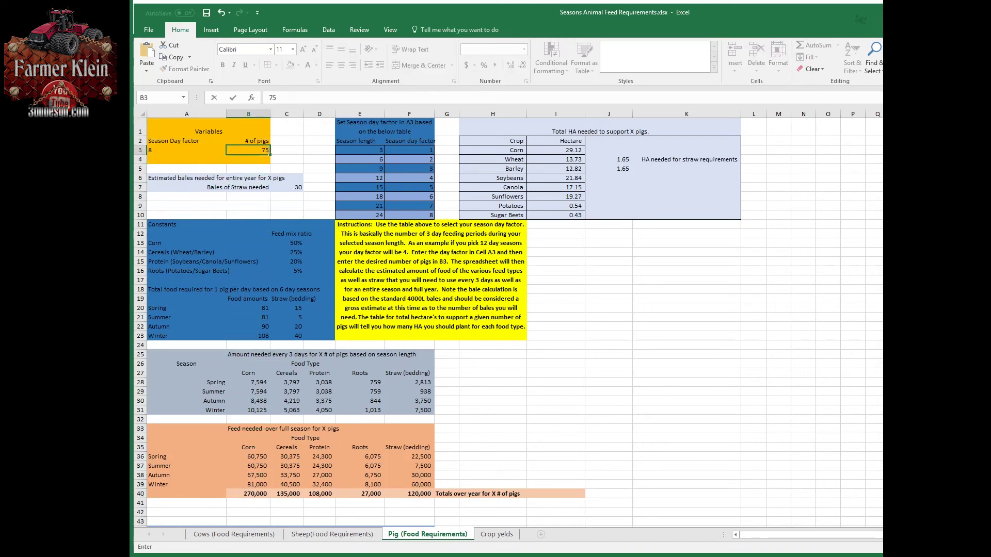
{"action": "key", "text": "Return"}
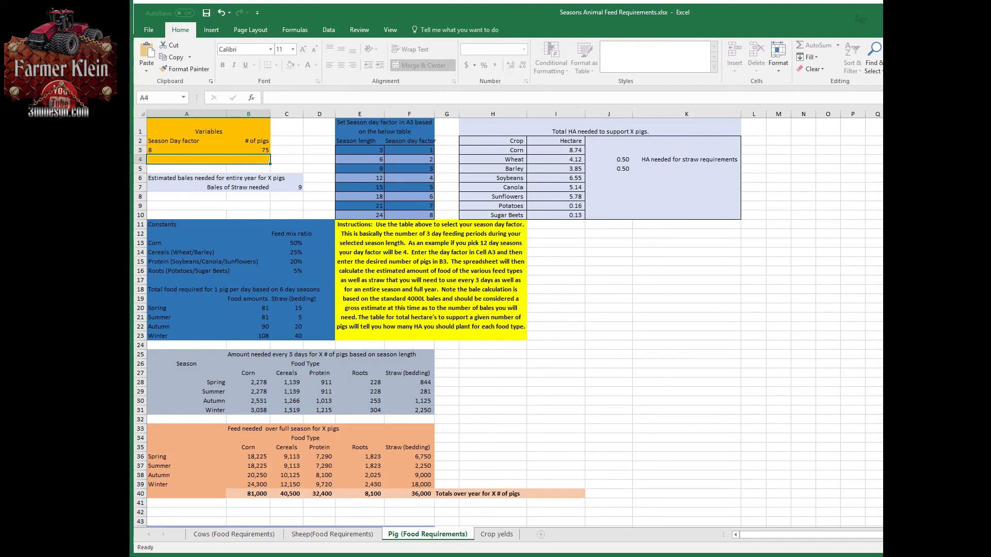
{"action": "key", "text": "Up"}
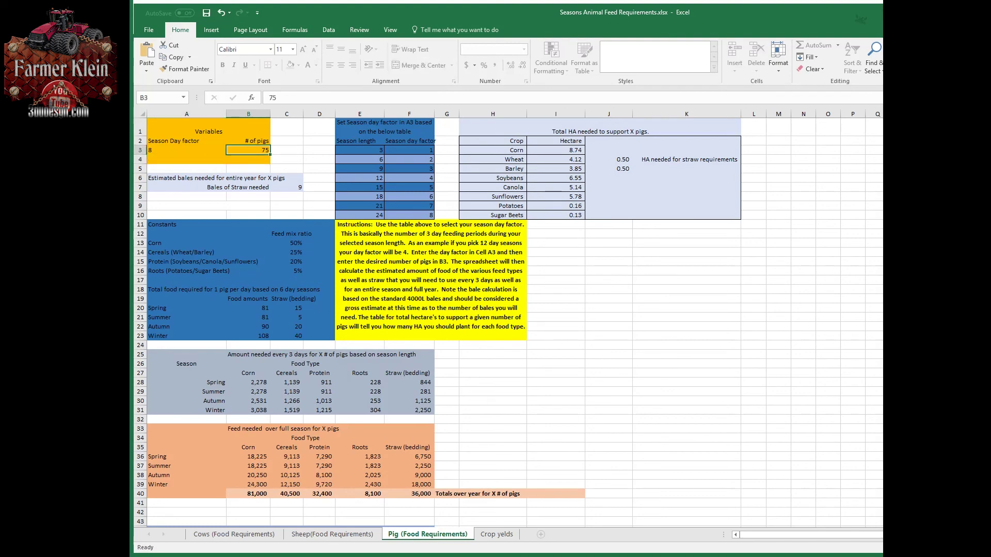
Set the season day factor in A3 to 4 for the pig sheet.
{"action": "left_click", "coordinate": [186, 150]}
{"action": "type", "text": "4"}
{"action": "key", "text": "Return"}
{"action": "key", "text": "Up"}
{"action": "left_click", "coordinate": [248, 151]}
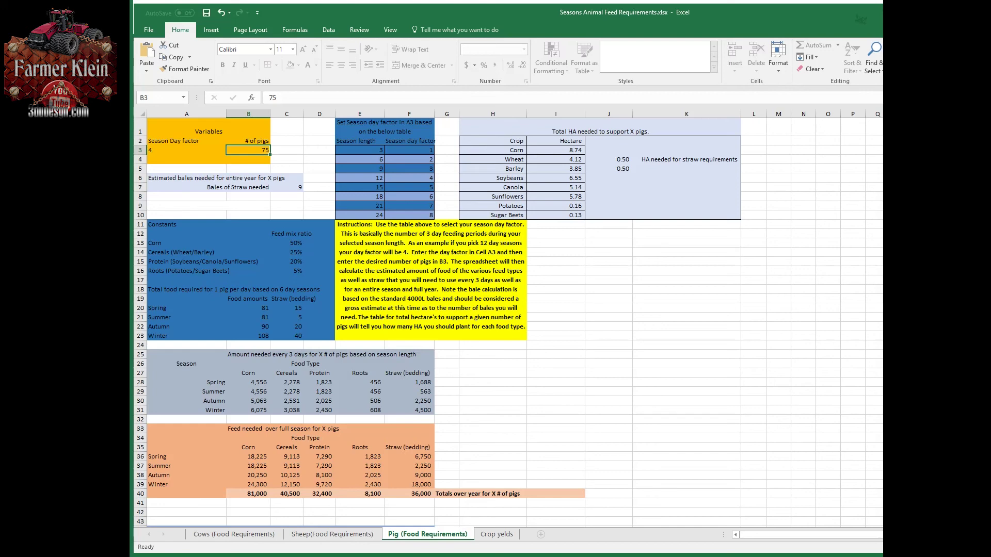
Change the season day factor in A3 to 2.
{"action": "left_click", "coordinate": [187, 150]}
{"action": "type", "text": "2"}
{"action": "key", "text": "Return"}
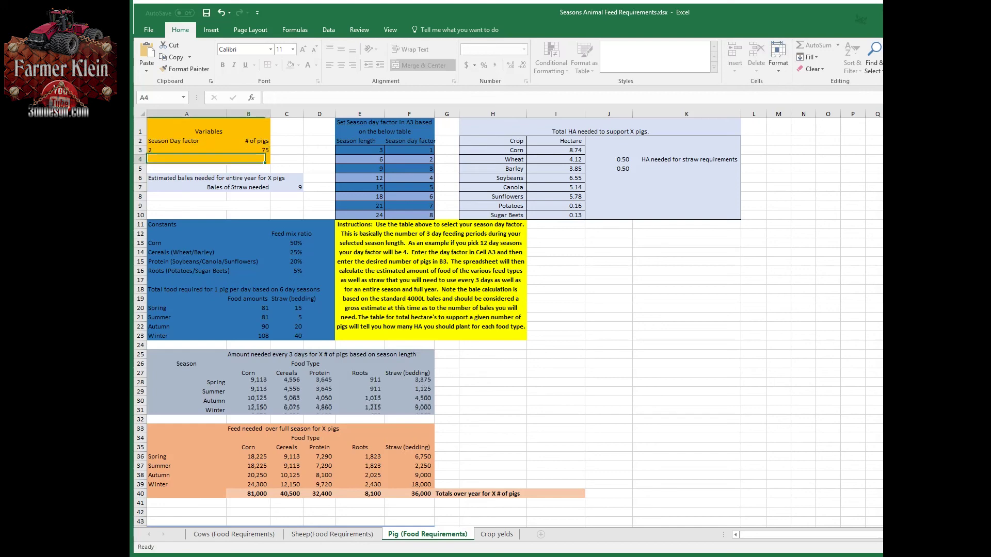
Examine the recalculated autumn 3-day amounts in row 30, from corn in B30 across to straw in F30.
{"action": "key", "text": "Down"}
{"action": "key", "text": "Down"}
{"action": "key", "text": "Down"}
{"action": "key", "text": "Down"}
{"action": "key", "text": "Down"}
{"action": "key", "text": "Down"}
{"action": "key", "text": "Down"}
{"action": "key", "text": "Down"}
{"action": "key", "text": "Down"}
{"action": "key", "text": "Down"}
{"action": "key", "text": "Down"}
{"action": "key", "text": "Down"}
{"action": "key", "text": "Down"}
{"action": "key", "text": "Down"}
{"action": "key", "text": "Down"}
{"action": "key", "text": "Down"}
{"action": "key", "text": "Down"}
{"action": "key", "text": "Down"}
{"action": "key", "text": "Down"}
{"action": "key", "text": "Down"}
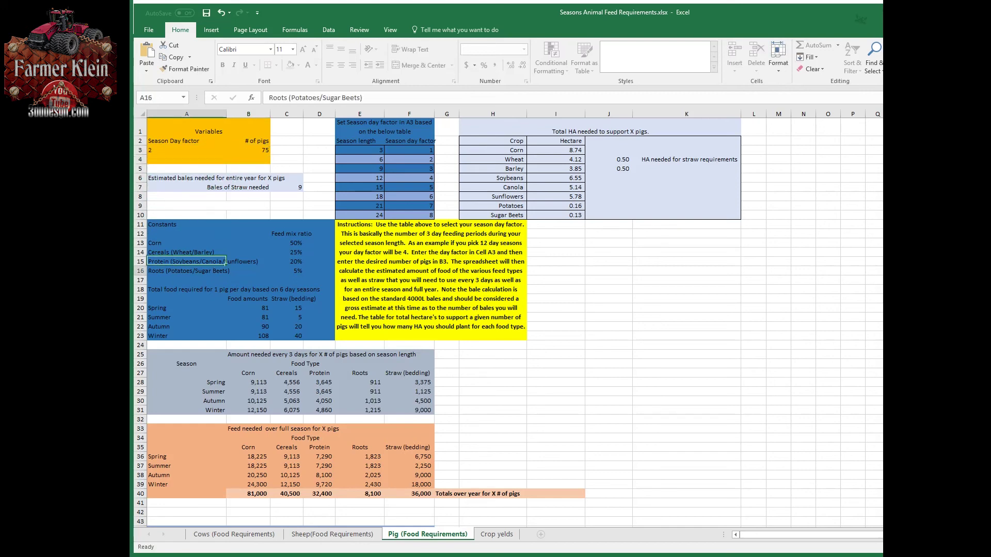
{"action": "key", "text": "Down"}
{"action": "key", "text": "Down"}
{"action": "key", "text": "Right"}
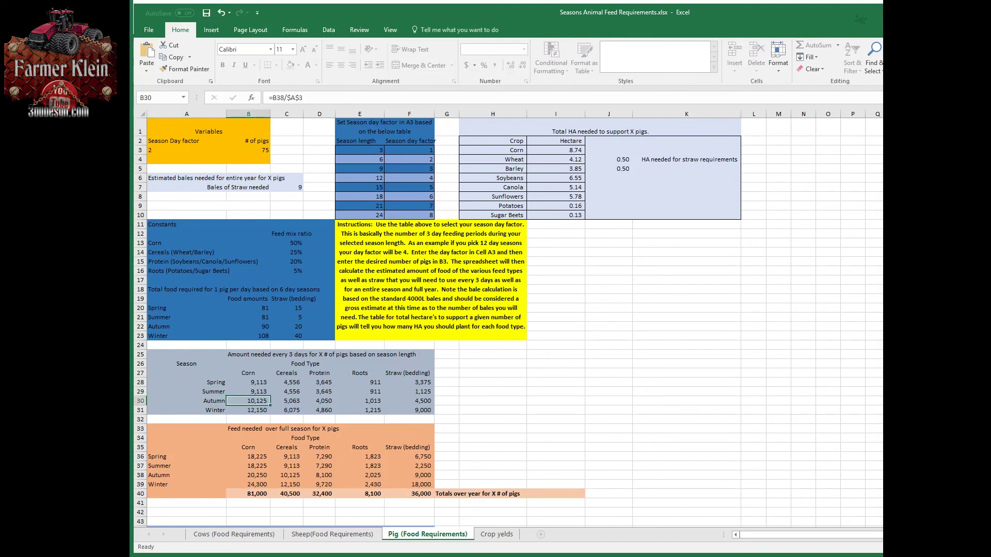
{"action": "key", "text": "Right"}
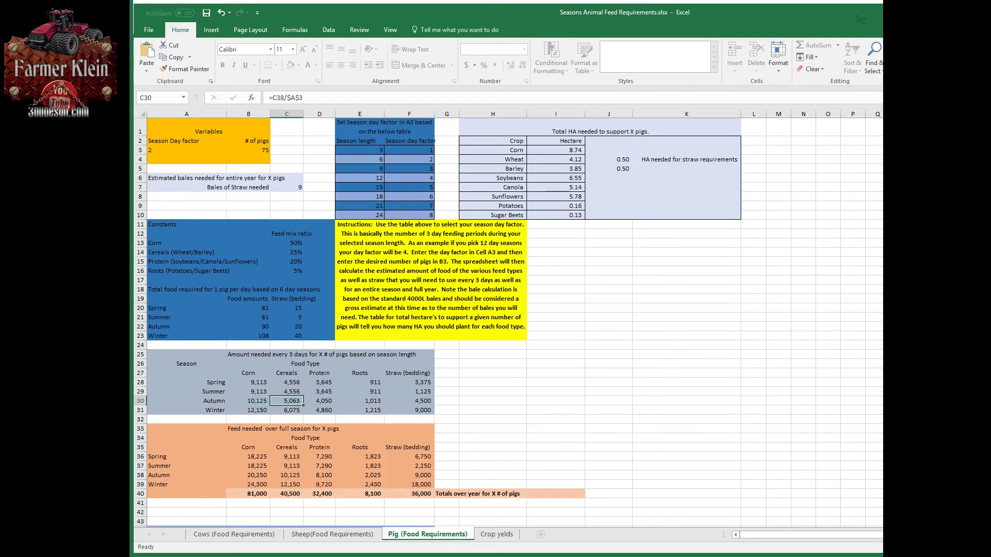
{"action": "key", "text": "Right"}
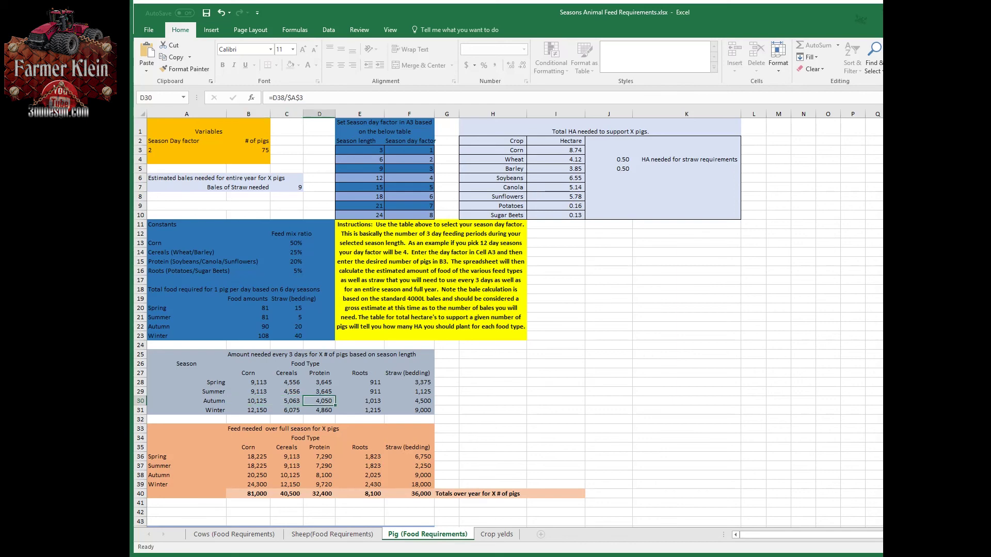
{"action": "key", "text": "Right"}
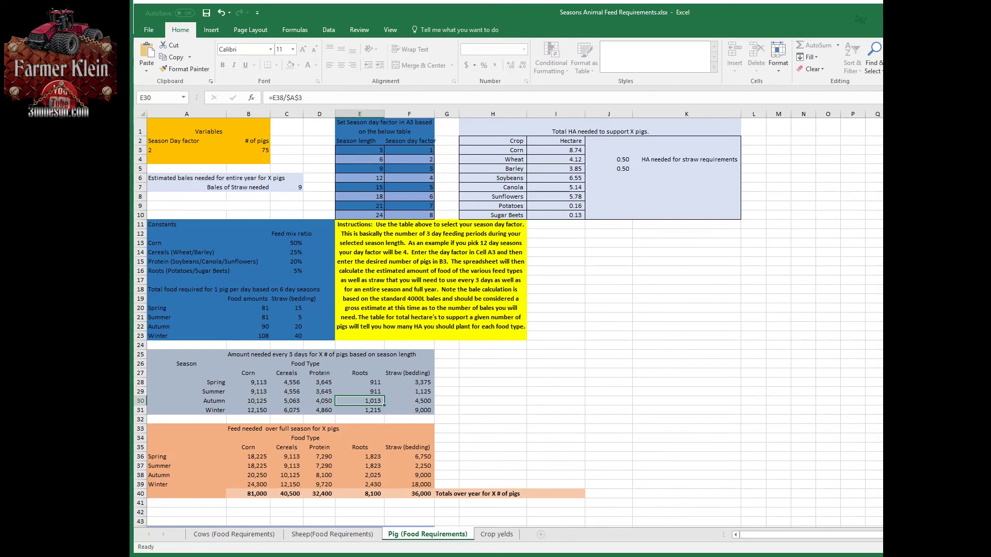
{"action": "key", "text": "Right"}
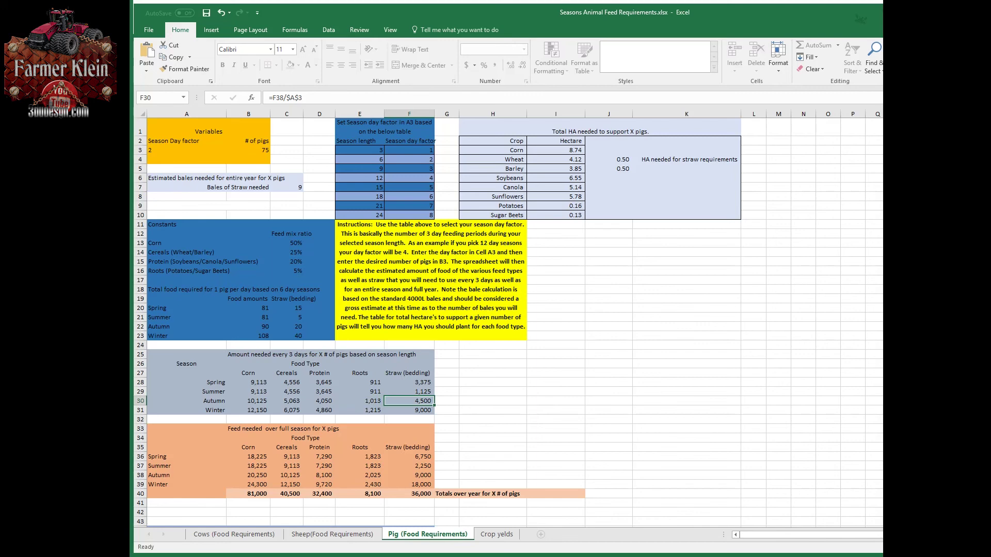
Set the season day factor in A3 to 7.
{"action": "key", "text": "Up"}
{"action": "key", "text": "Up"}
{"action": "key", "text": "Up"}
{"action": "key", "text": "Up"}
{"action": "key", "text": "Up"}
{"action": "key", "text": "Up"}
{"action": "key", "text": "Up"}
{"action": "key", "text": "Up"}
{"action": "key", "text": "Up"}
{"action": "key", "text": "Up"}
{"action": "key", "text": "Up"}
{"action": "key", "text": "Up"}
{"action": "key", "text": "Up"}
{"action": "key", "text": "Up"}
{"action": "key", "text": "Up"}
{"action": "key", "text": "Up"}
{"action": "key", "text": "Up"}
{"action": "key", "text": "Up"}
{"action": "key", "text": "Up"}
{"action": "key", "text": "Up"}
{"action": "key", "text": "Left"}
{"action": "key", "text": "Left"}
{"action": "key", "text": "Left"}
{"action": "key", "text": "Left"}
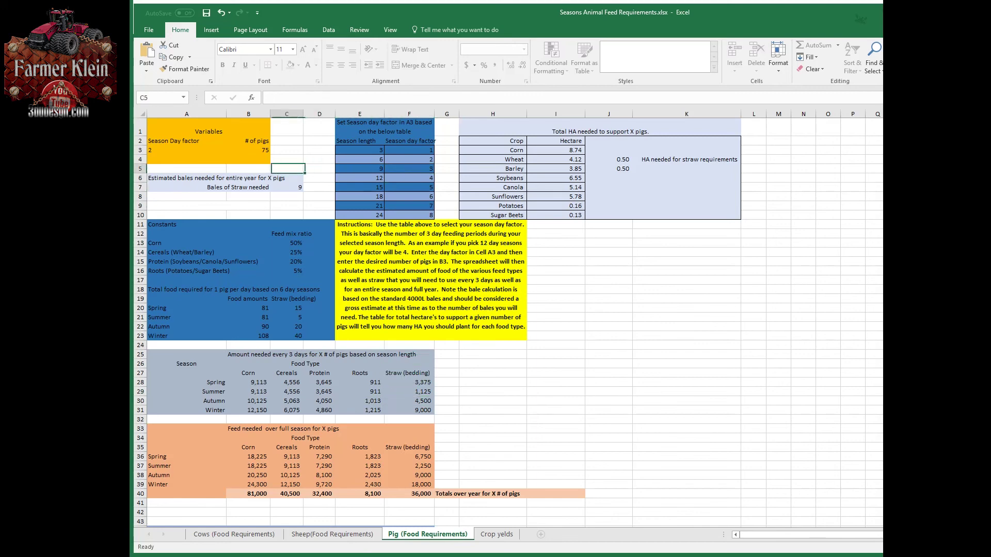
{"action": "key", "text": "Up"}
{"action": "key", "text": "Up"}
{"action": "key", "text": "Left"}
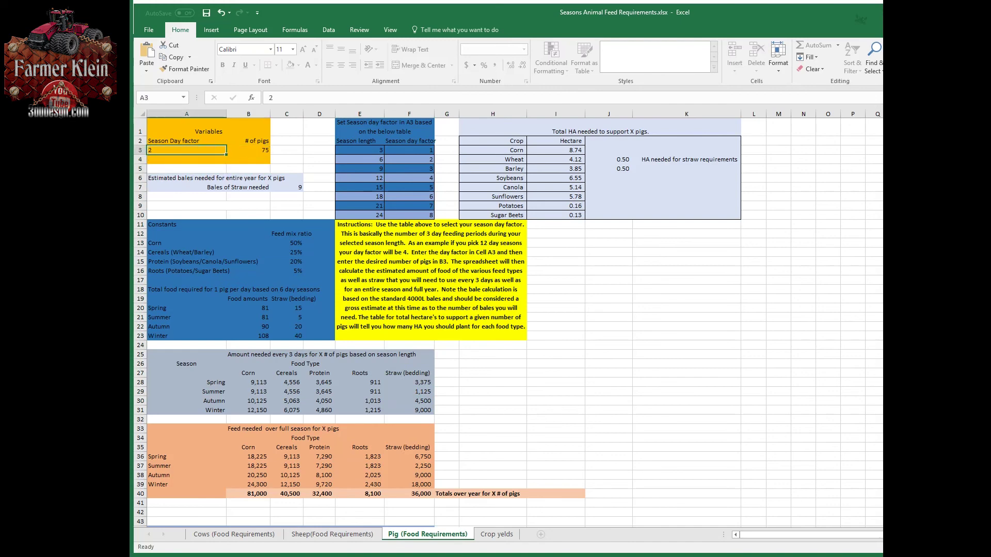
{"action": "type", "text": "7"}
{"action": "key", "text": "Return"}
Review the autumn 3-day feed and straw amounts in B30:F30 for the new day factor, and return to the Autumn label in A30.
{"action": "key", "text": "Down"}
{"action": "key", "text": "Down"}
{"action": "key", "text": "Down"}
{"action": "key", "text": "Down"}
{"action": "key", "text": "Down"}
{"action": "key", "text": "Down"}
{"action": "key", "text": "Down"}
{"action": "key", "text": "Down"}
{"action": "key", "text": "Down"}
{"action": "key", "text": "Down"}
{"action": "key", "text": "Down"}
{"action": "key", "text": "Down"}
{"action": "key", "text": "Down"}
{"action": "key", "text": "Down"}
{"action": "key", "text": "Down"}
{"action": "key", "text": "Down"}
{"action": "key", "text": "Down"}
{"action": "key", "text": "Down"}
{"action": "key", "text": "Down"}
{"action": "key", "text": "Down"}
{"action": "key", "text": "Down"}
{"action": "key", "text": "Down"}
{"action": "key", "text": "Down"}
{"action": "key", "text": "Down"}
{"action": "key", "text": "Down"}
{"action": "key", "text": "Down"}
{"action": "key", "text": "Right"}
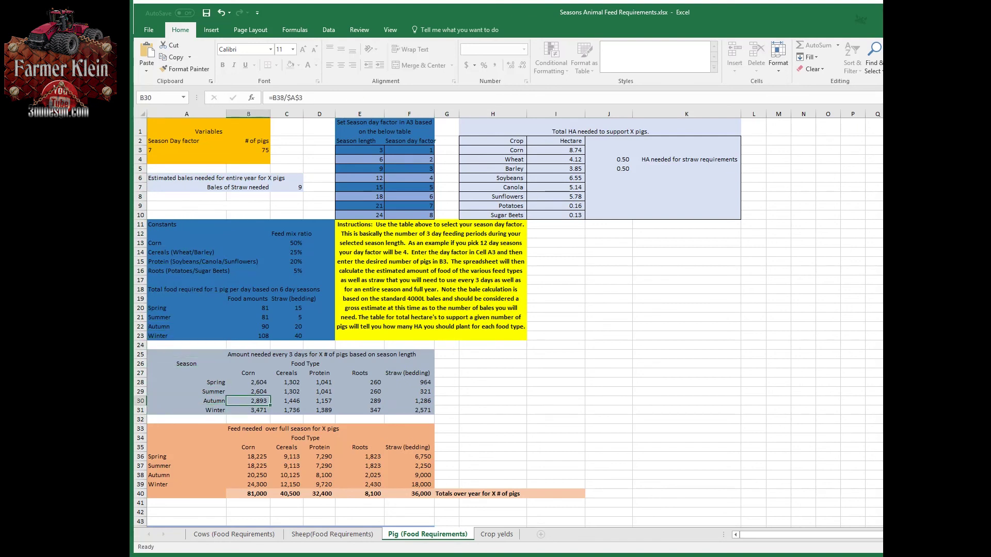
{"action": "key", "text": "Right"}
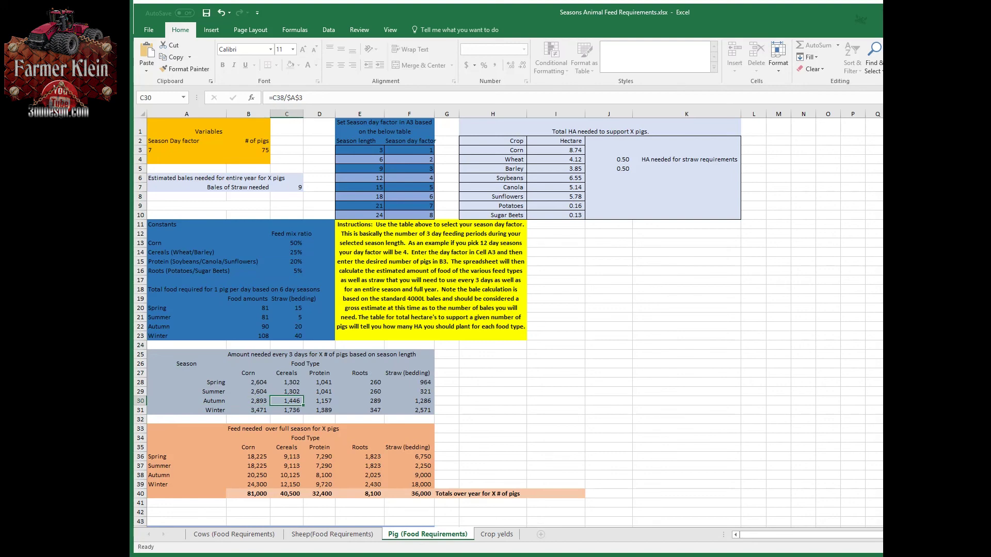
{"action": "key", "text": "Right"}
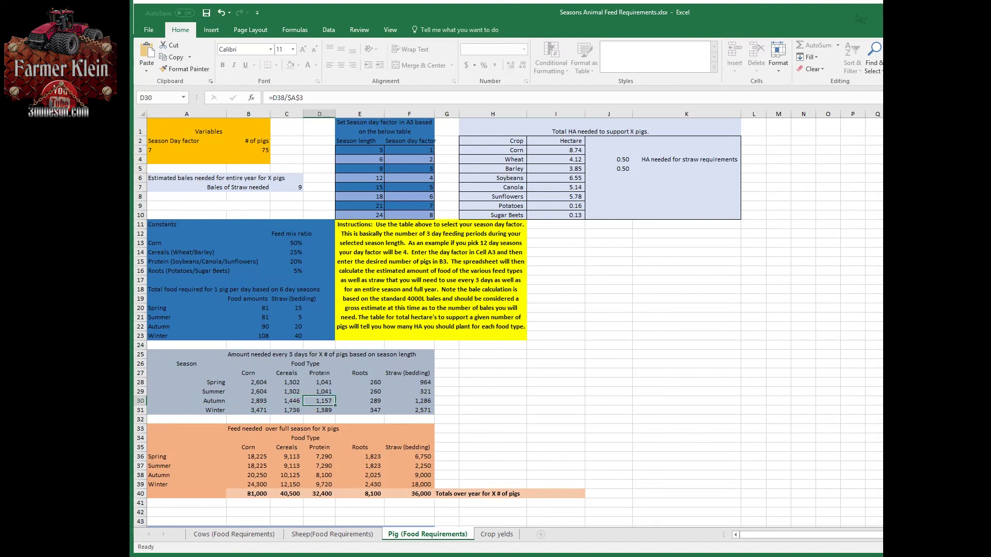
{"action": "key", "text": "Right"}
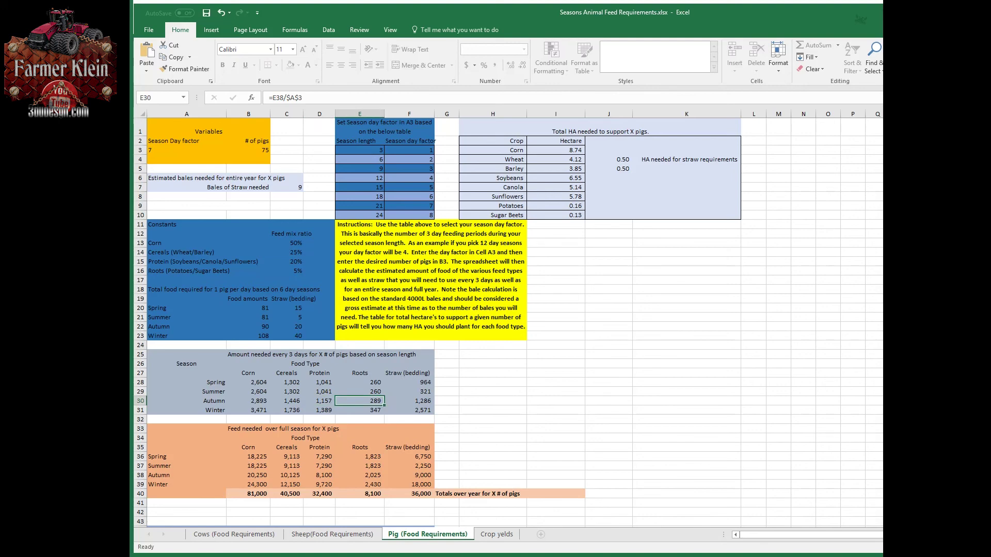
{"action": "key", "text": "Right"}
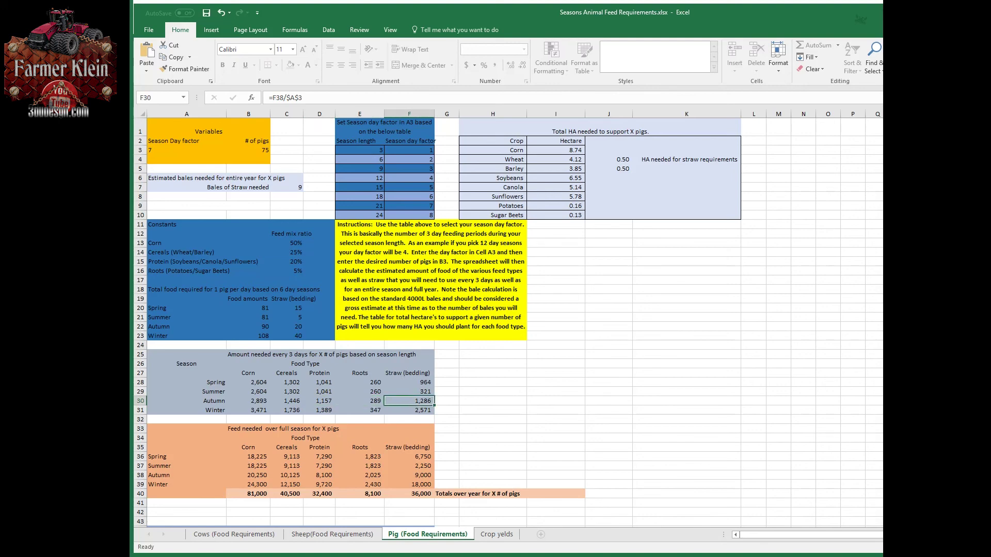
{"action": "key", "text": "Left"}
{"action": "key", "text": "Left"}
{"action": "key", "text": "Left"}
{"action": "key", "text": "Left"}
{"action": "key", "text": "Left"}
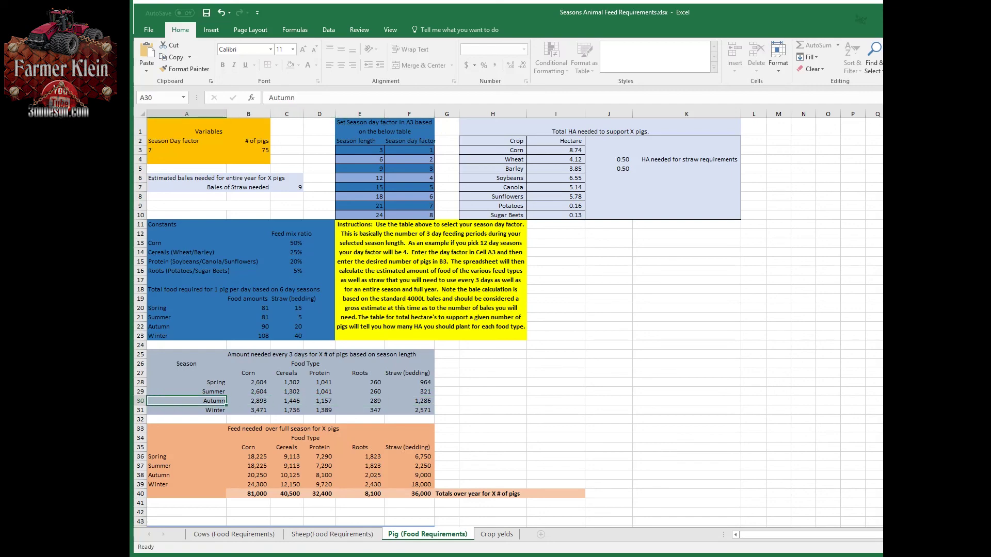
Return to the Variables heading in A1 of the pig sheet and review the per-hectare crop figures on the Crop yelds sheet.
{"action": "key", "text": "Up"}
{"action": "key", "text": "Up"}
{"action": "key", "text": "Up"}
{"action": "key", "text": "Up"}
{"action": "key", "text": "Up"}
{"action": "key", "text": "Up"}
{"action": "key", "text": "Up"}
{"action": "key", "text": "Up"}
{"action": "key", "text": "Up"}
{"action": "key", "text": "Up"}
{"action": "key", "text": "Up"}
{"action": "key", "text": "Up"}
{"action": "key", "text": "Up"}
{"action": "key", "text": "Up"}
{"action": "key", "text": "Up"}
{"action": "key", "text": "Up"}
{"action": "key", "text": "Up"}
{"action": "key", "text": "Up"}
{"action": "key", "text": "Up"}
{"action": "key", "text": "Up"}
{"action": "key", "text": "Up"}
{"action": "key", "text": "Up"}
{"action": "key", "text": "Up"}
{"action": "key", "text": "Up"}
{"action": "key", "text": "Up"}
{"action": "key", "text": "Up"}
{"action": "key", "text": "Up"}
{"action": "key", "text": "Up"}
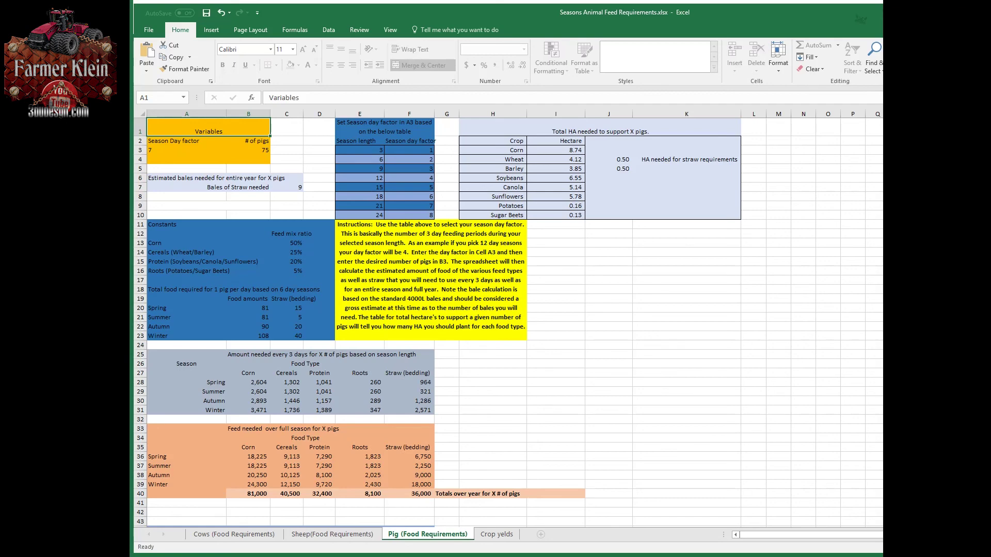
{"action": "left_click", "coordinate": [497, 534]}
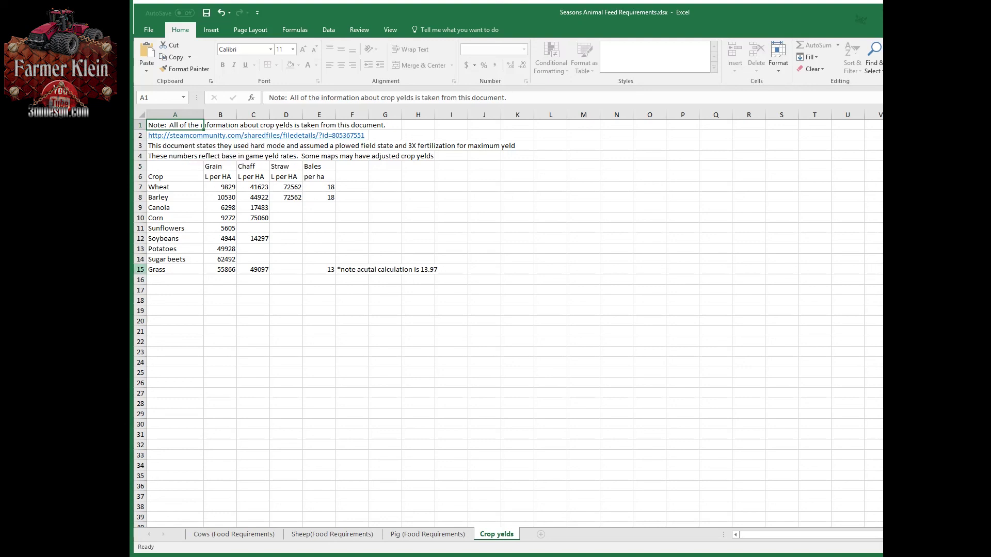
On the Cows (Food Requirements) sheet, set the season day factor in A3 to 8 and the number of cows in B3 to 107.
{"action": "left_click", "coordinate": [234, 534]}
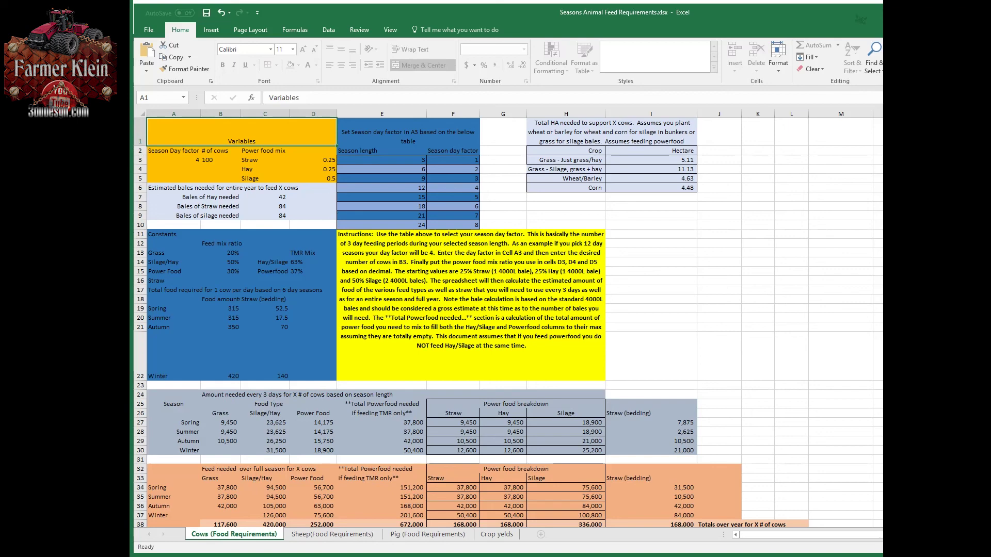
{"action": "left_click", "coordinate": [173, 160]}
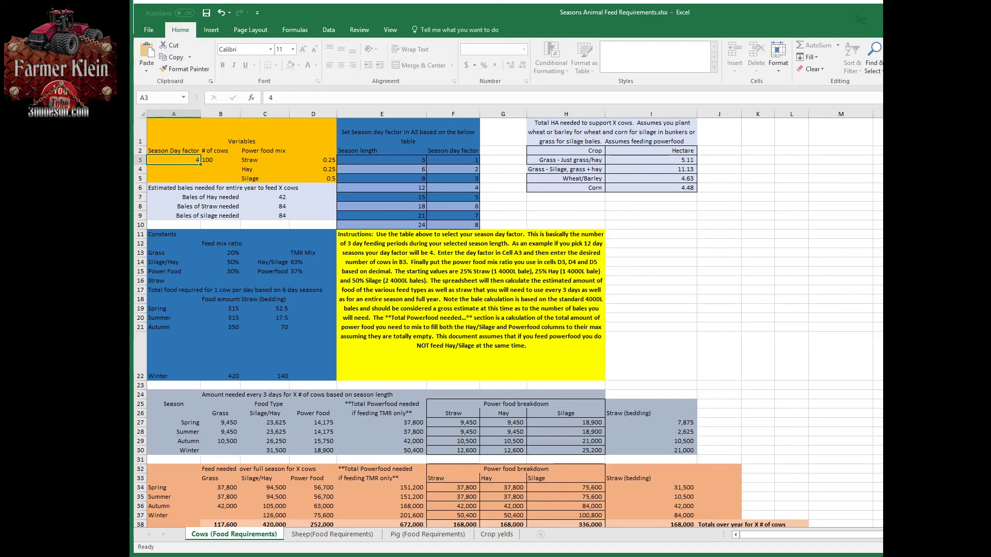
{"action": "type", "text": "8"}
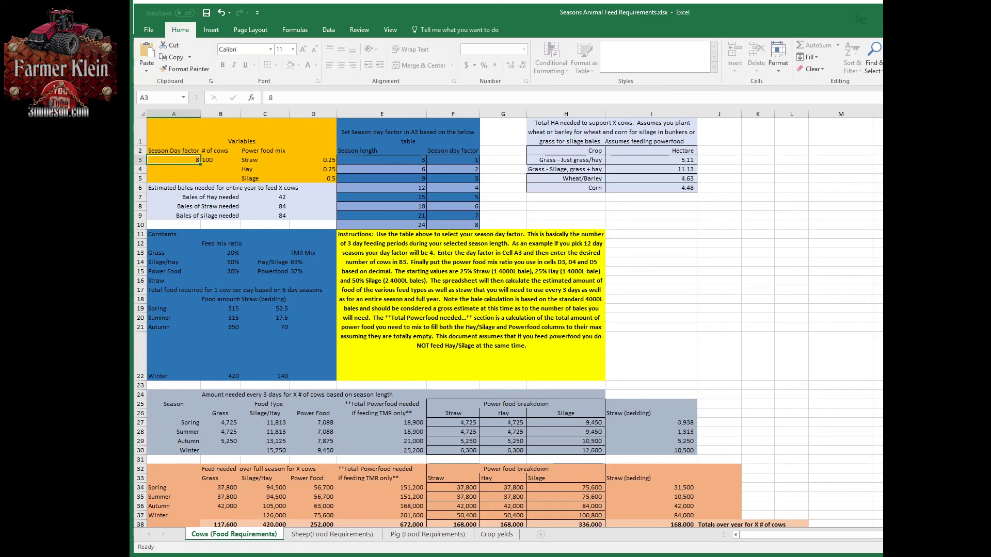
{"action": "key", "text": "Tab"}
{"action": "type", "text": "107"}
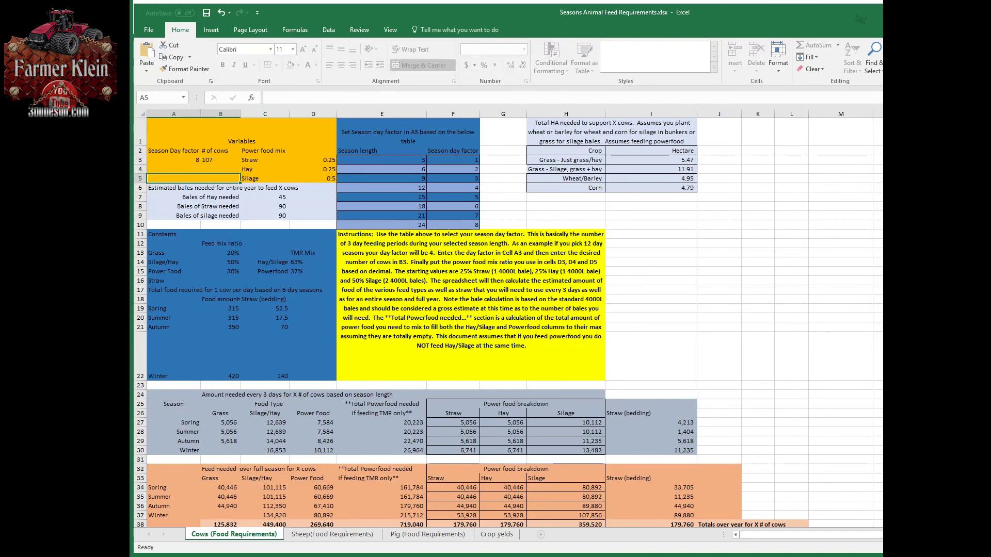
Examine the cows' recalculated 3-day feed amounts, going down the Grass column to the autumn value in B29.
{"action": "left_click", "coordinate": [220, 287]}
{"action": "key", "text": "Down"}
{"action": "key", "text": "Down"}
{"action": "key", "text": "Down"}
{"action": "key", "text": "Down"}
{"action": "key", "text": "Down"}
{"action": "key", "text": "Down"}
{"action": "key", "text": "Down"}
{"action": "key", "text": "Down"}
{"action": "key", "text": "Down"}
{"action": "key", "text": "Down"}
{"action": "key", "text": "Down"}
{"action": "key", "text": "Down"}
{"action": "key", "text": "Down"}
{"action": "key", "text": "Down"}
{"action": "key", "text": "Up"}
{"action": "key", "text": "Up"}
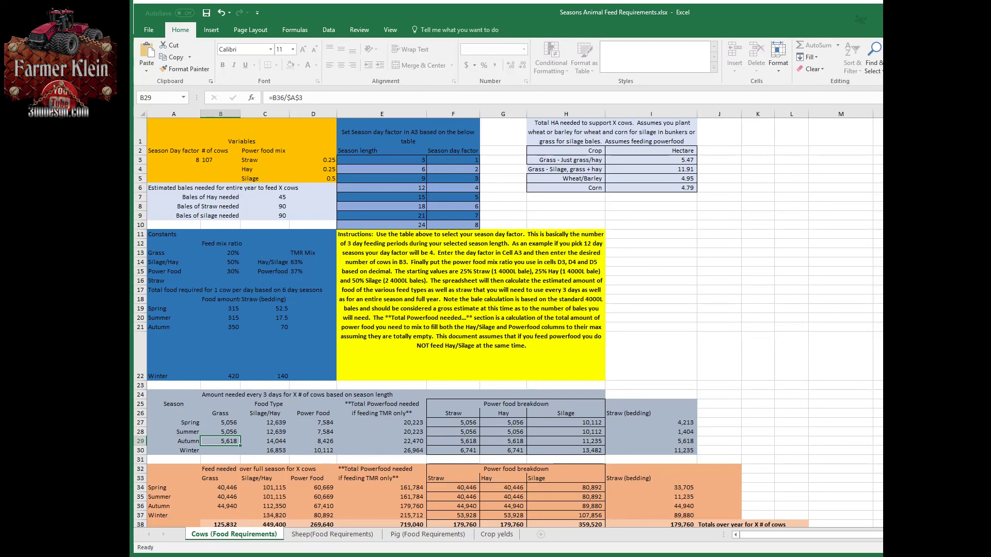
Check the estimated yearly bales needed for the cows, inspecting the hay and straw bale cells C7 and C8.
{"action": "key", "text": "Up"}
{"action": "key", "text": "Up"}
{"action": "key", "text": "Up"}
{"action": "key", "text": "Up"}
{"action": "key", "text": "Up"}
{"action": "key", "text": "Up"}
{"action": "key", "text": "Up"}
{"action": "key", "text": "Up"}
{"action": "key", "text": "Up"}
{"action": "key", "text": "Up"}
{"action": "key", "text": "Up"}
{"action": "key", "text": "Up"}
{"action": "key", "text": "Up"}
{"action": "key", "text": "Up"}
{"action": "key", "text": "Up"}
{"action": "key", "text": "Up"}
{"action": "key", "text": "Up"}
{"action": "key", "text": "Up"}
{"action": "key", "text": "Up"}
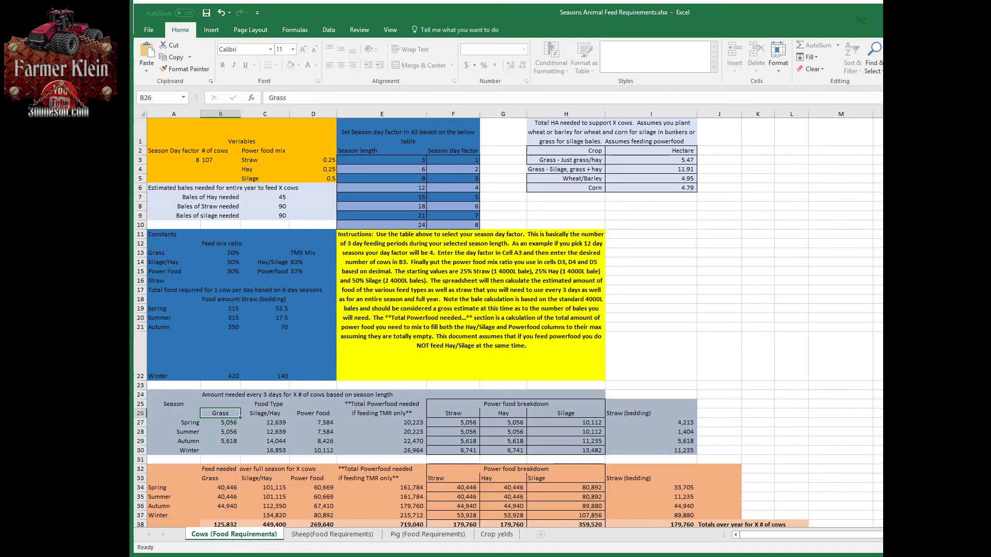
{"action": "key", "text": "Up"}
{"action": "key", "text": "Right"}
{"action": "key", "text": "Up"}
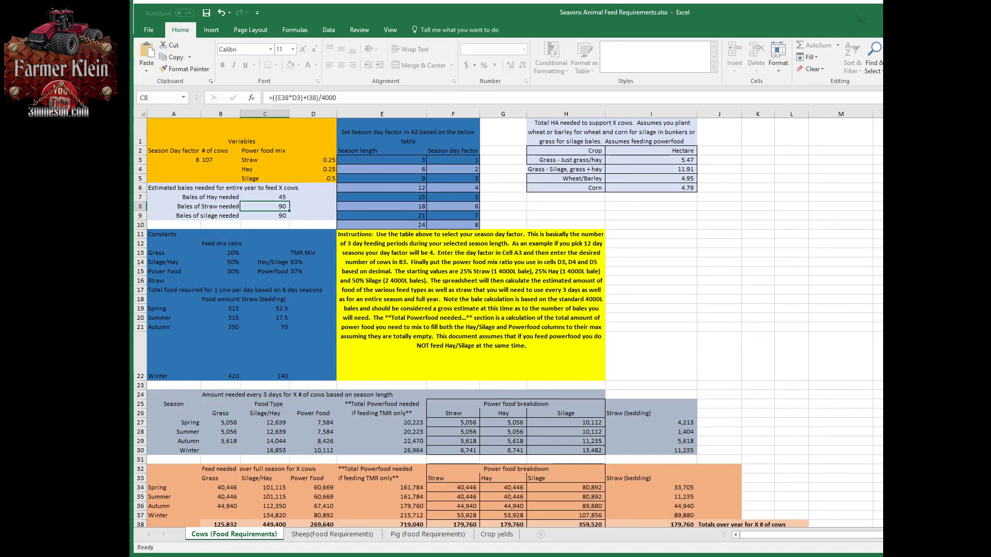
{"action": "key", "text": "Up"}
{"action": "key", "text": "Down"}
{"action": "key", "text": "Down"}
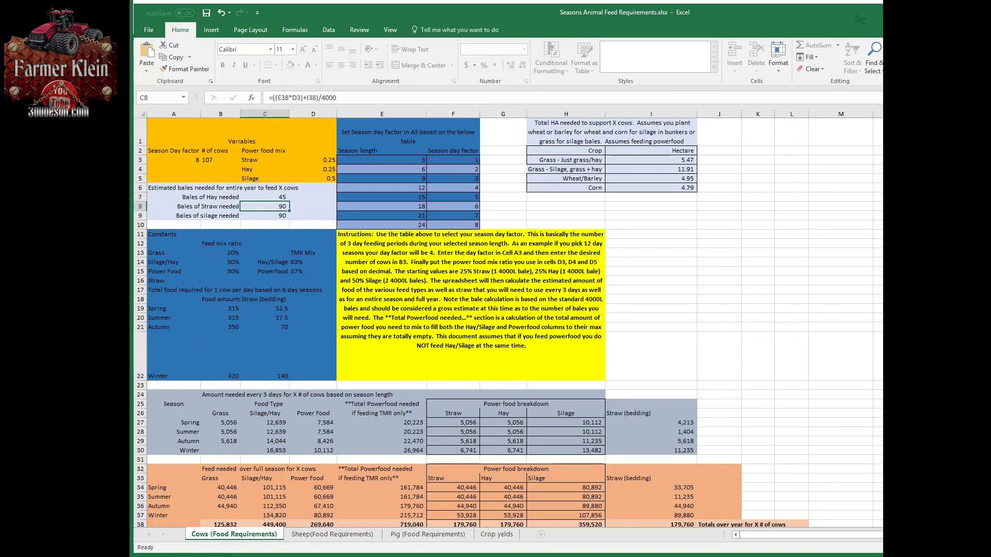